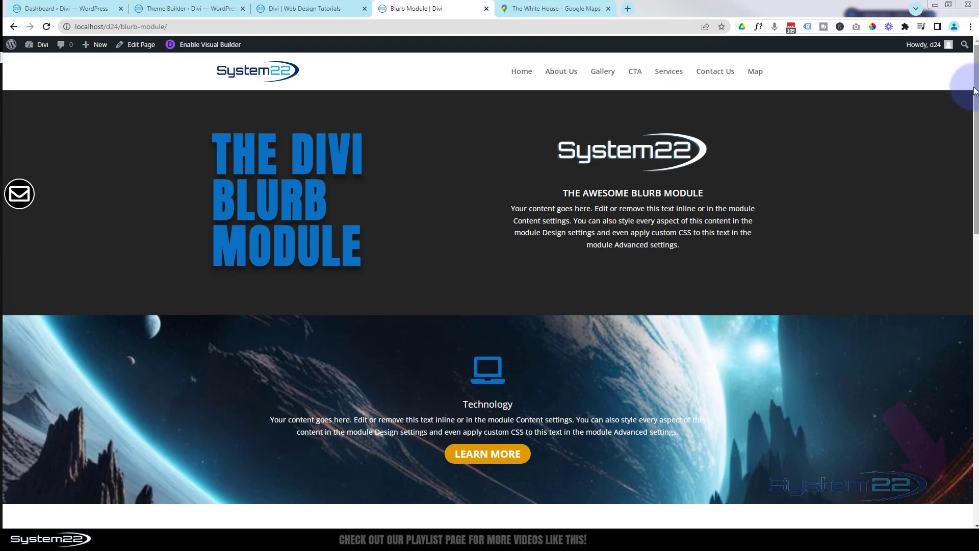
Compare the default footer at the end of the Blurb Module page with the custom footer on the home page
drag(976, 88, 956, 444)
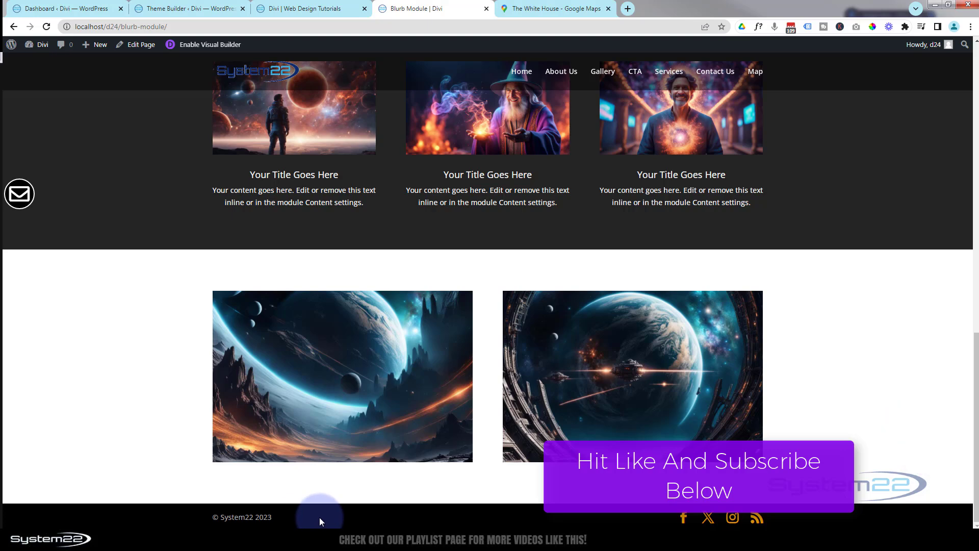
click(305, 9)
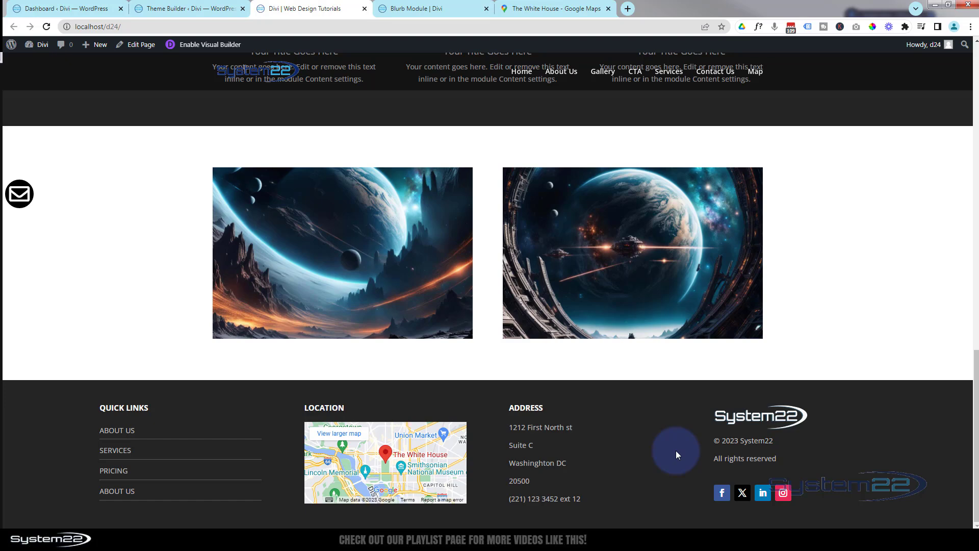
Open the Divi Theme Builder and delete the Global Footer from the Default Website Template
click(42, 8)
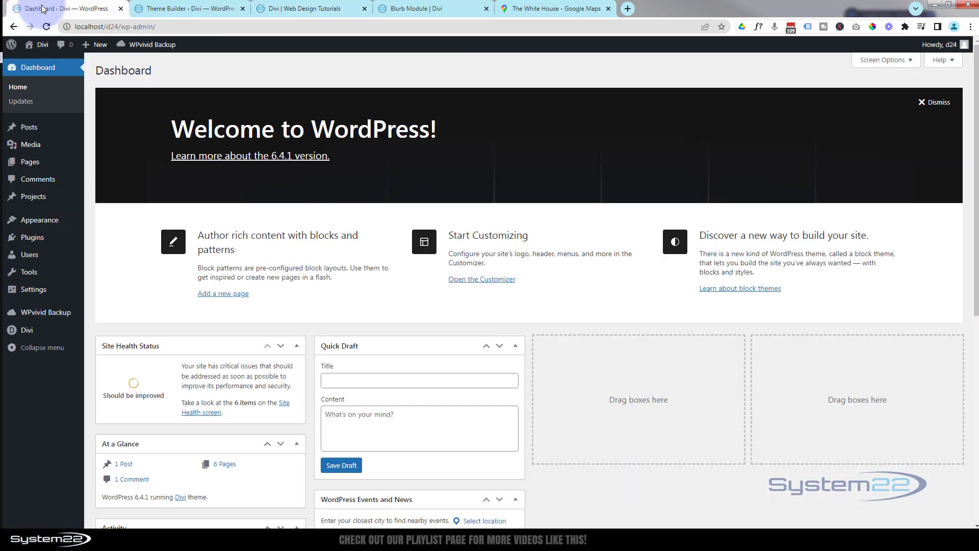
mouse_move(37, 334)
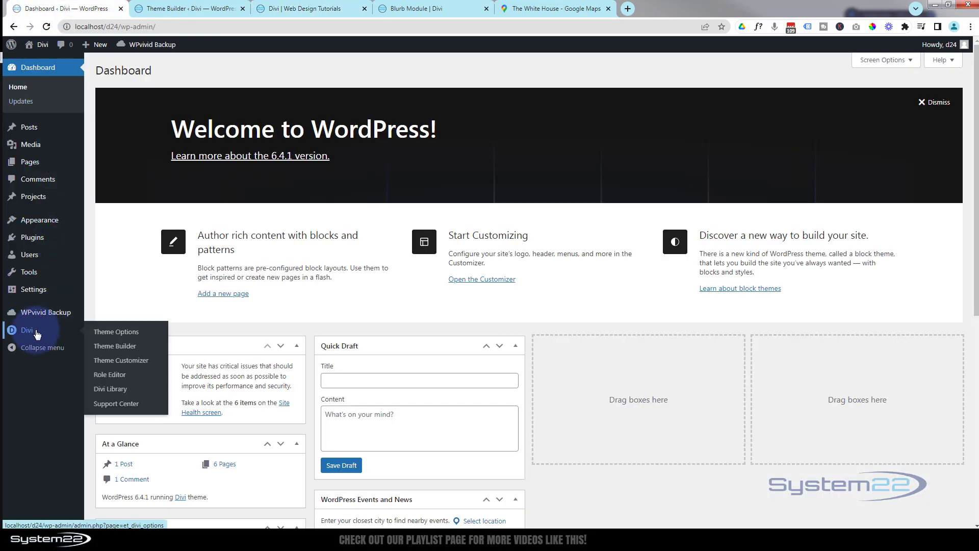
click(117, 347)
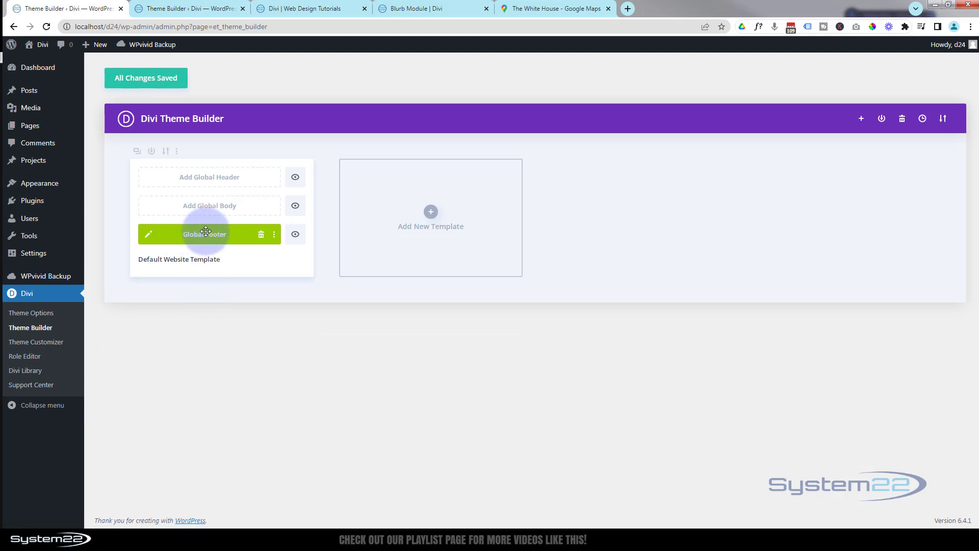
click(326, 9)
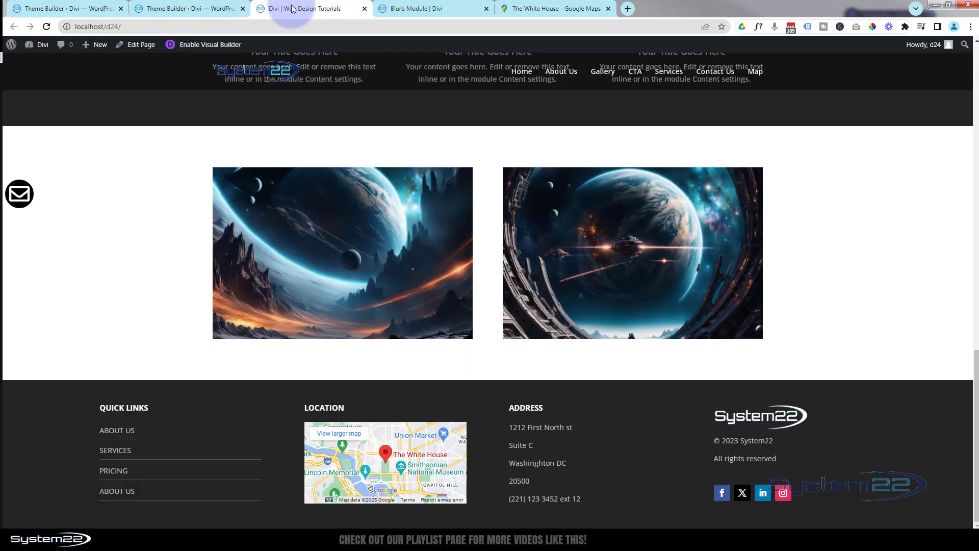
click(163, 10)
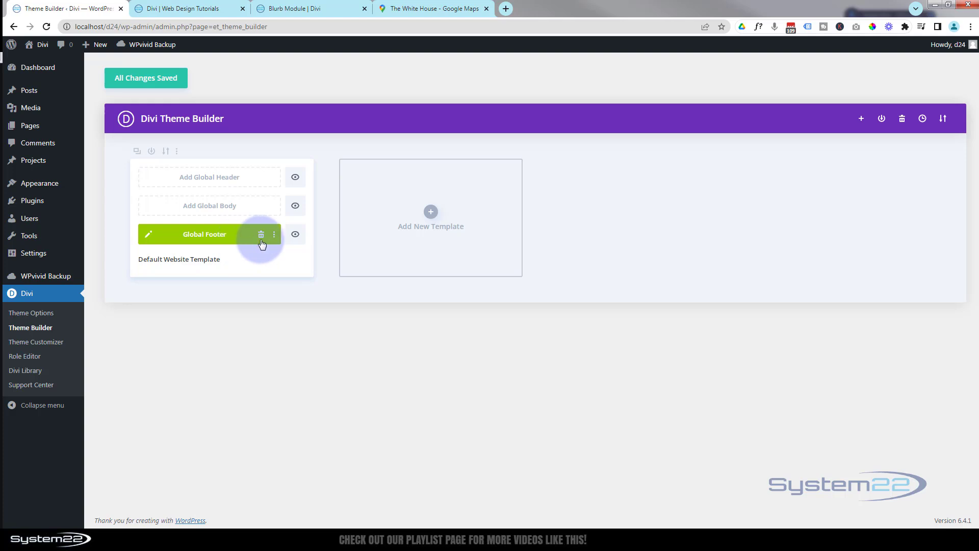
click(261, 236)
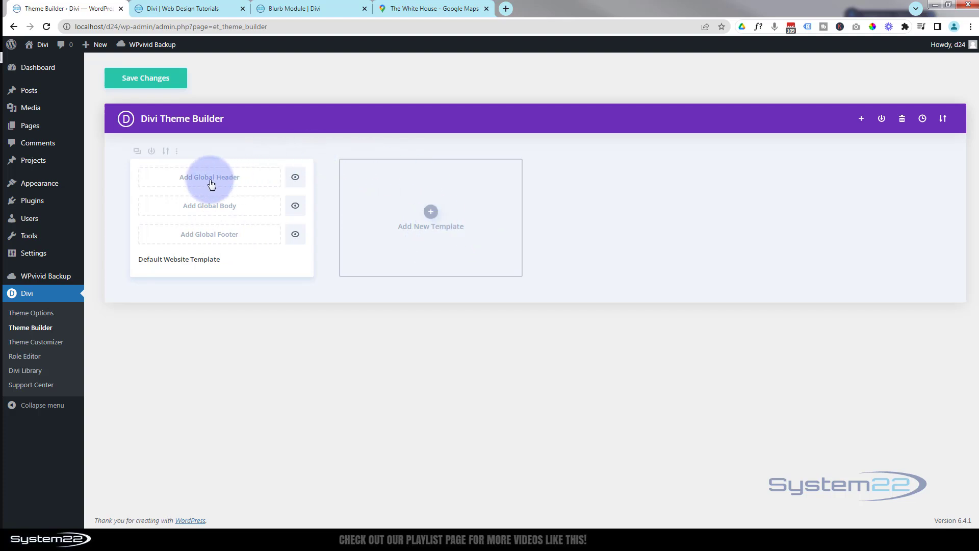
Start building a new global footer from scratch in the Default Website Template
click(219, 239)
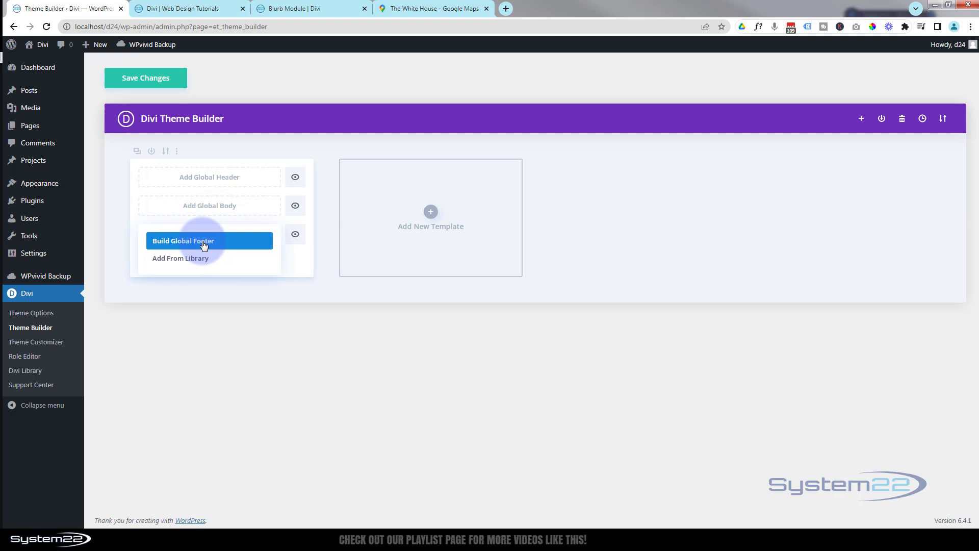
click(204, 244)
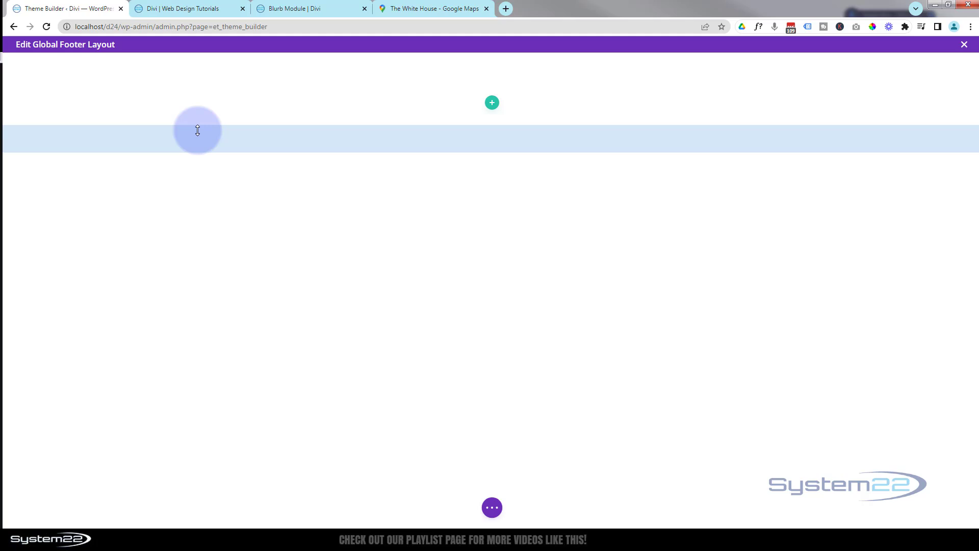
click(153, 90)
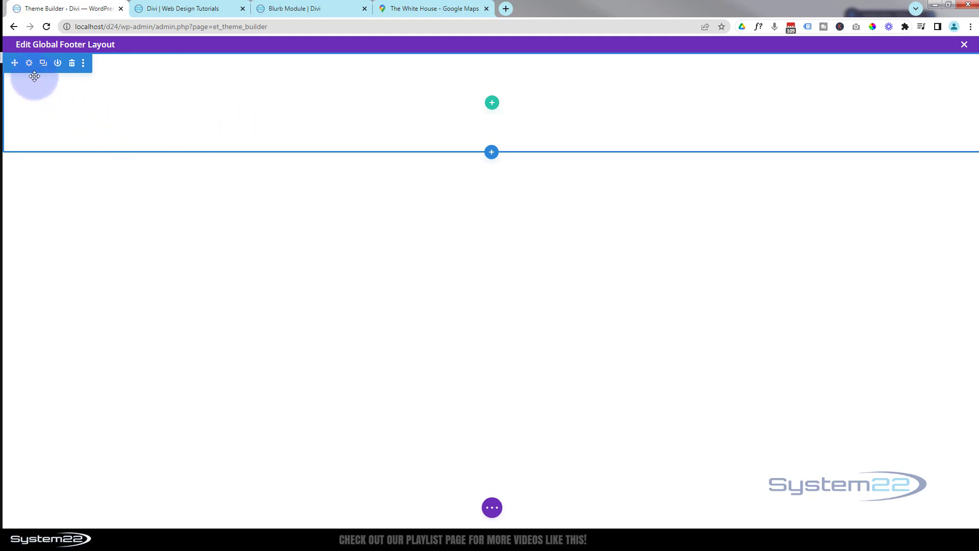
Insert a row with four equal columns into the footer's empty section
click(492, 103)
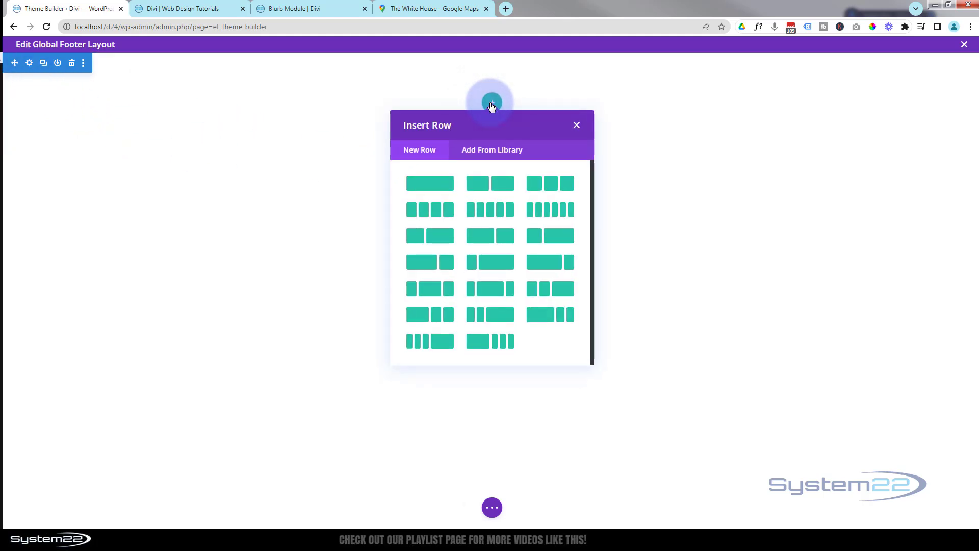
click(424, 210)
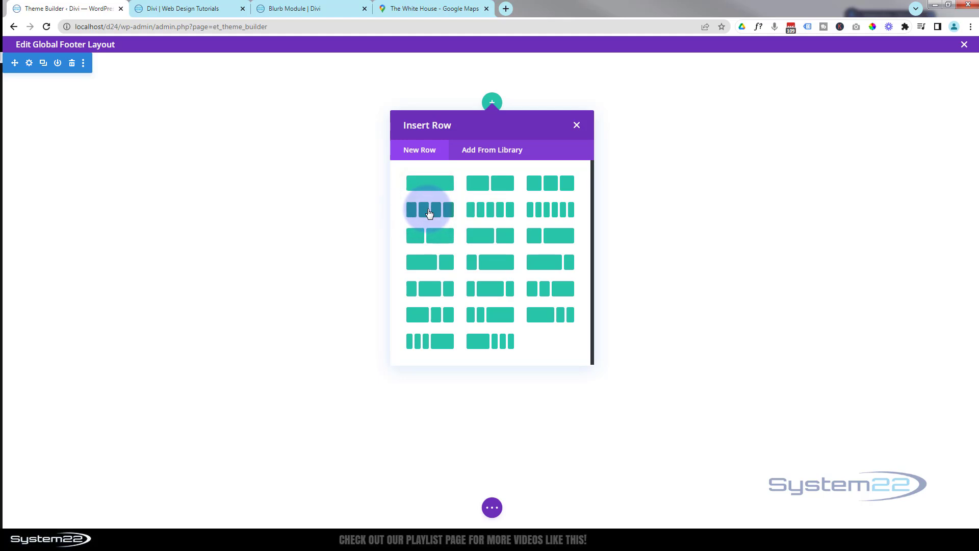
click(429, 213)
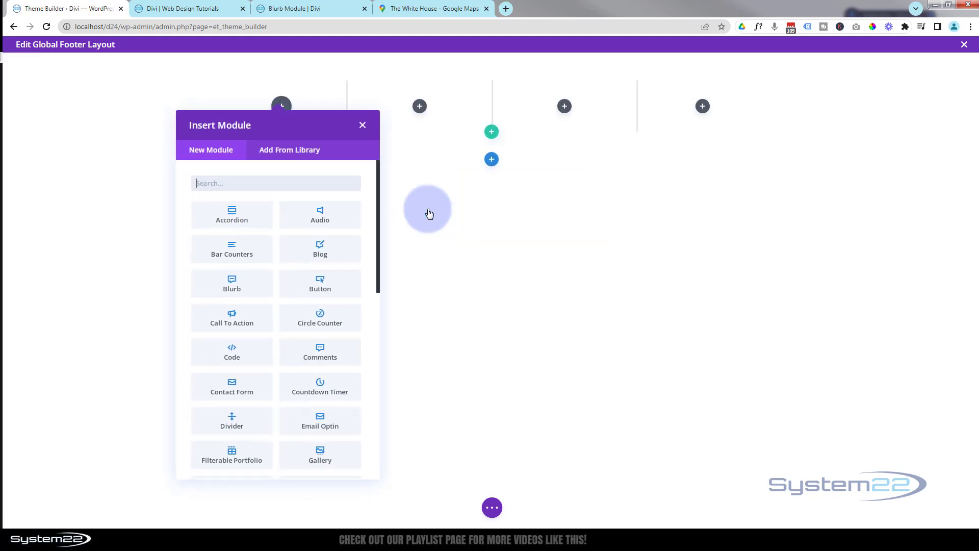
Check the reference footer on the home page and add a Heading module to the new row's first column
click(179, 9)
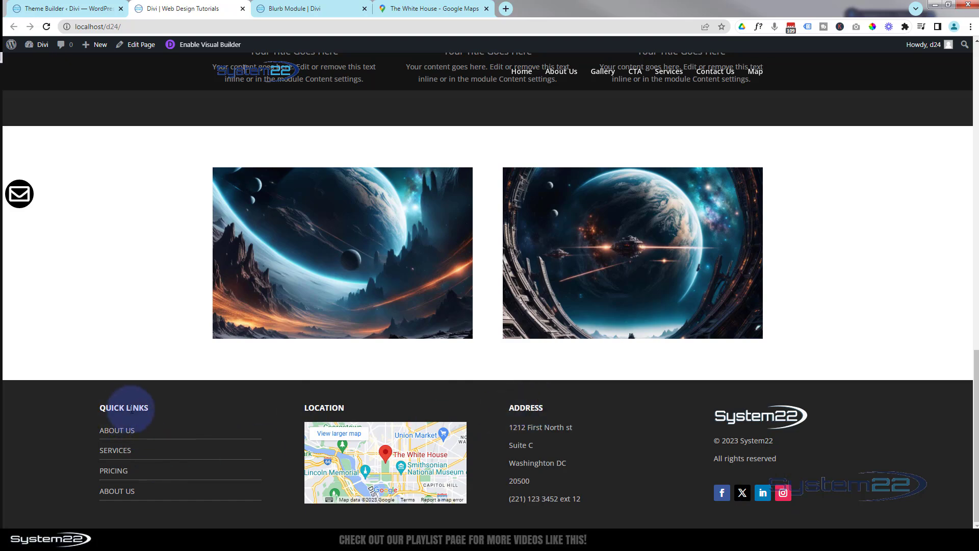
click(73, 7)
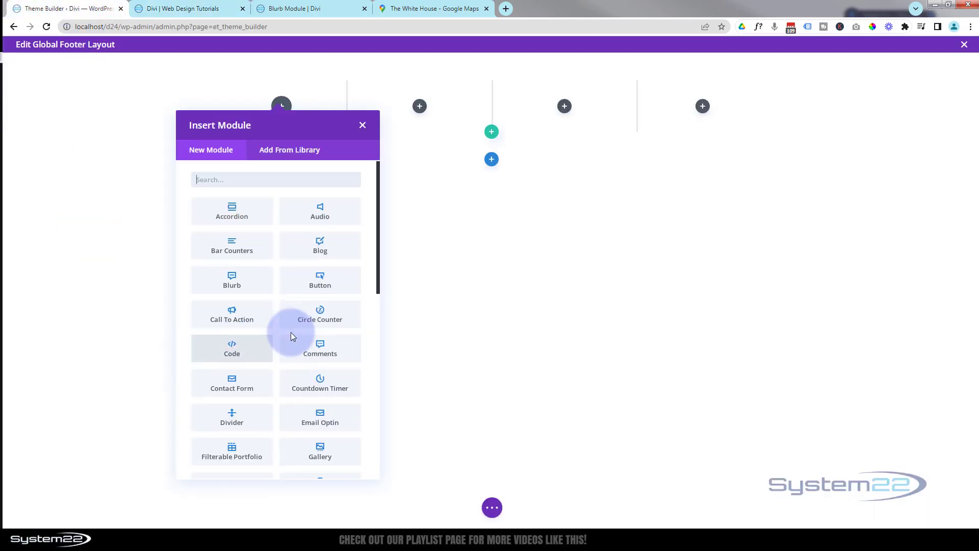
scroll(290, 332, down, 2)
scroll(291, 332, down, 3)
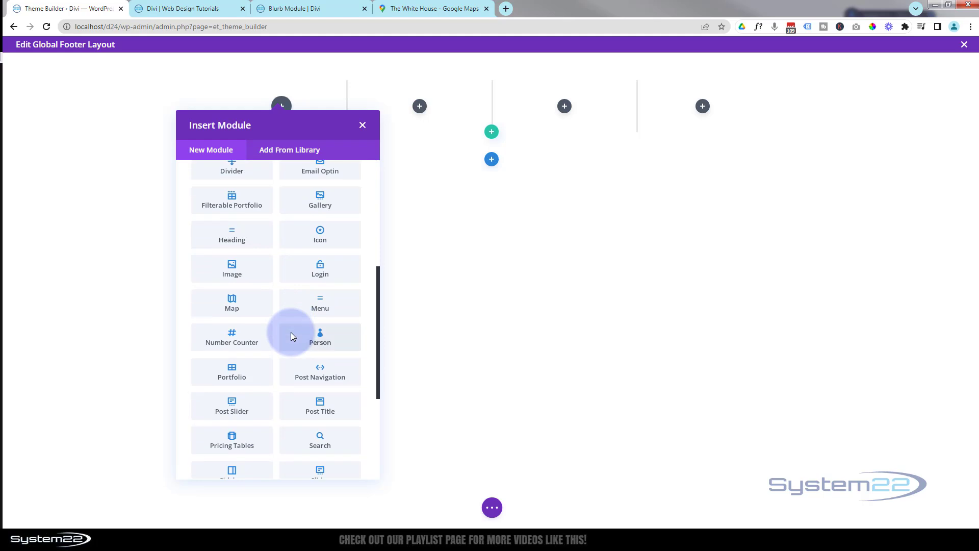
click(244, 242)
Replace the heading's placeholder text with "Quick Links" and save the module
click(241, 227)
drag(241, 228, 152, 230)
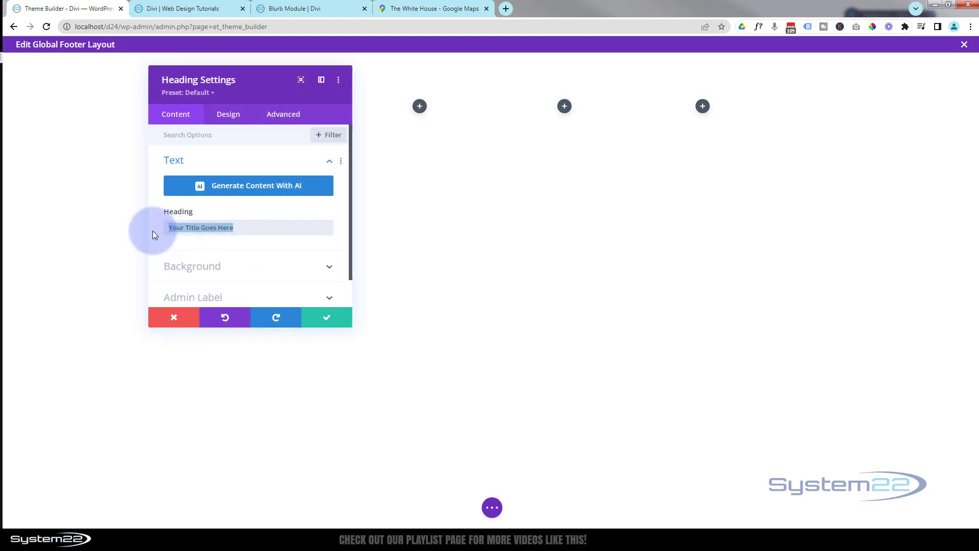
text(Quick Links)
click(212, 228)
drag(209, 227, 153, 227)
drag(253, 98, 452, 100)
click(249, 105)
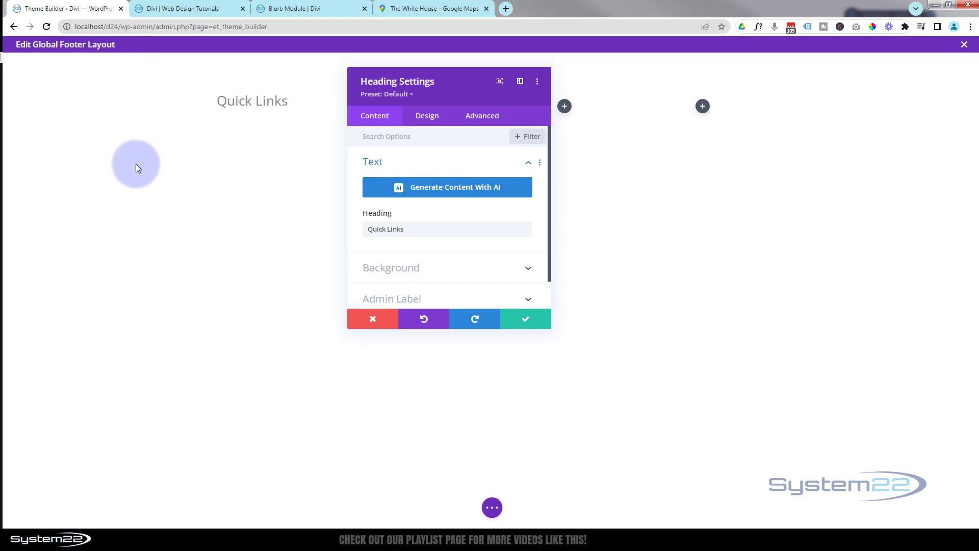
click(531, 320)
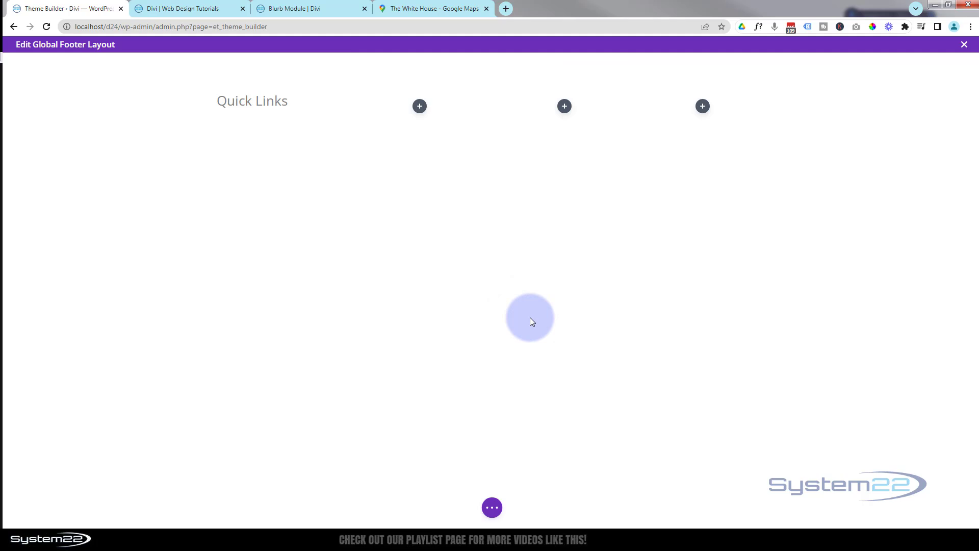
Set the footer section's background color to #242424 and save the section settings
mouse_move(103, 84)
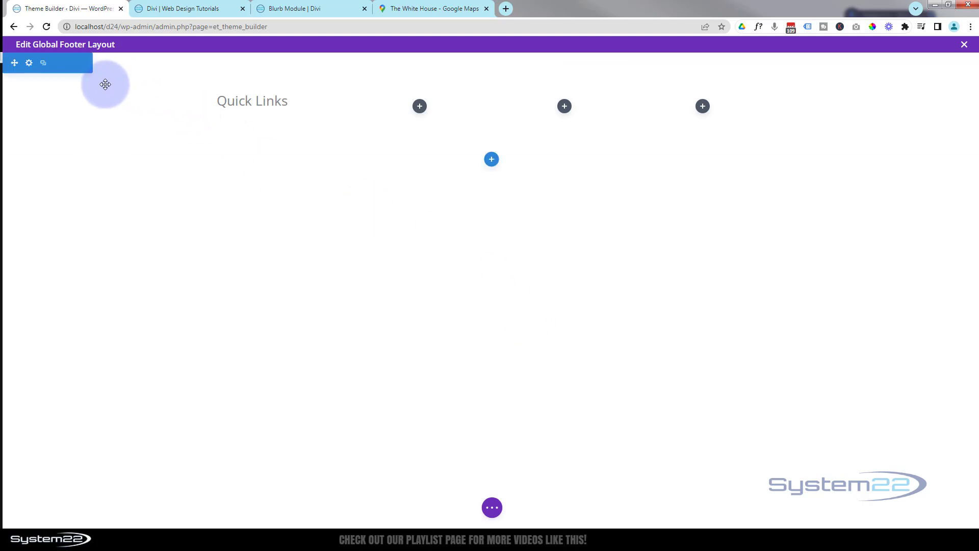
click(30, 64)
click(369, 122)
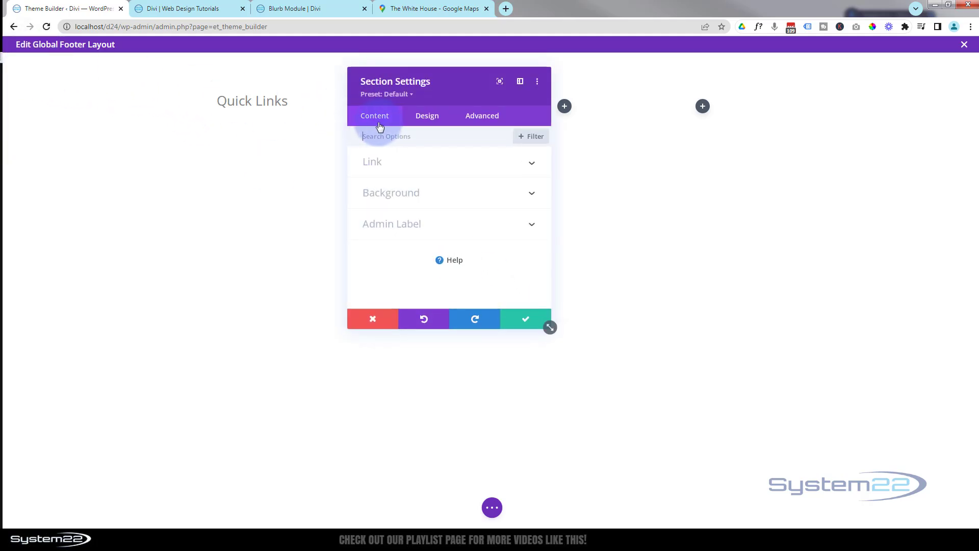
click(413, 199)
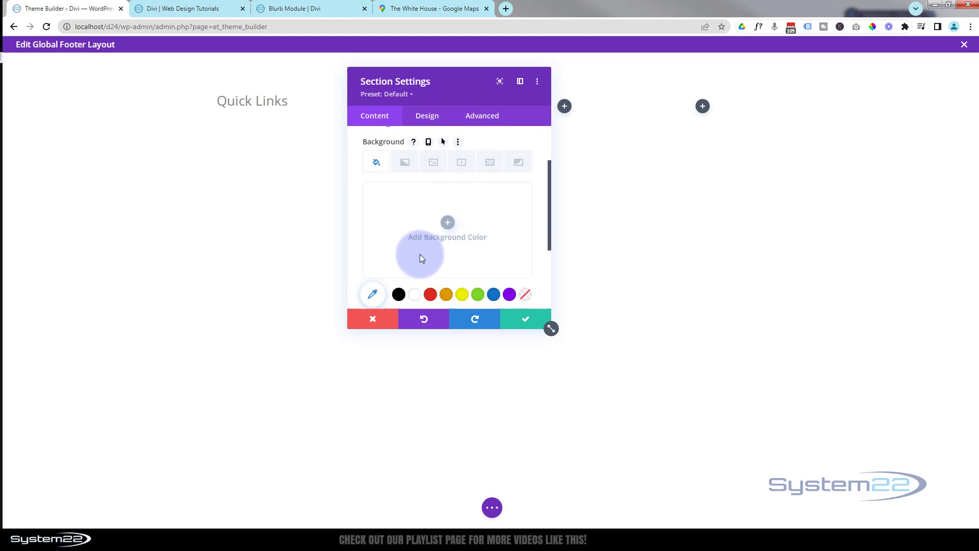
scroll(421, 256, down, 2)
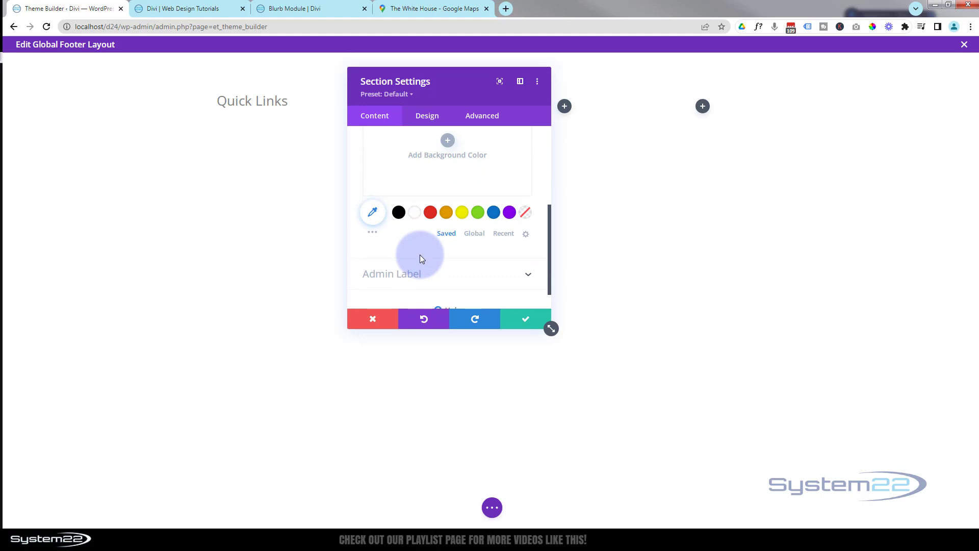
click(373, 235)
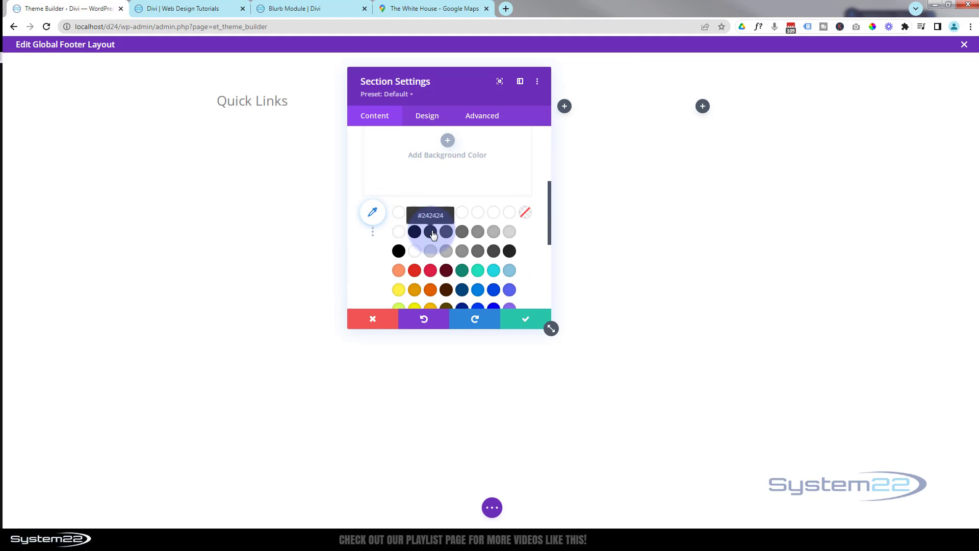
click(433, 234)
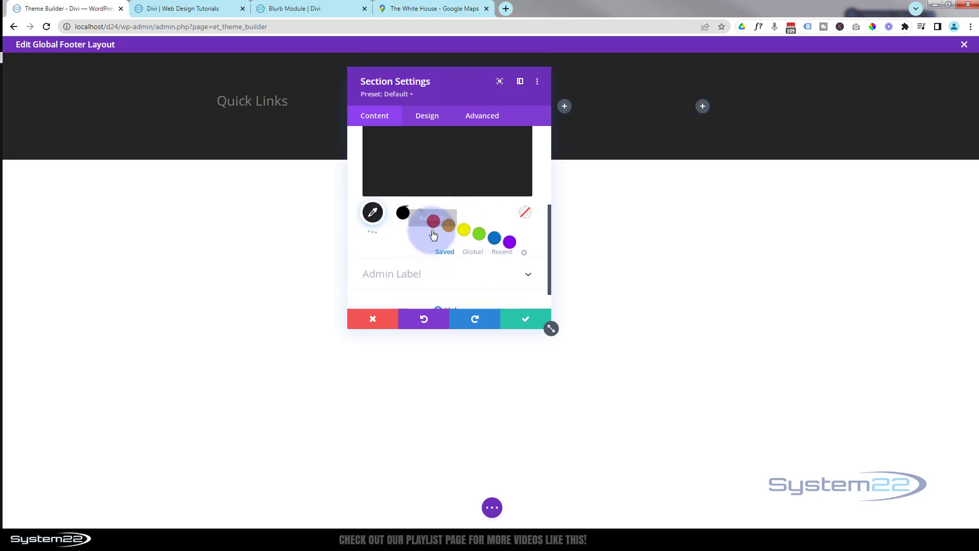
click(521, 318)
Open the Quick Links heading's settings through the wireframe view and return to the desktop view
mouse_move(259, 101)
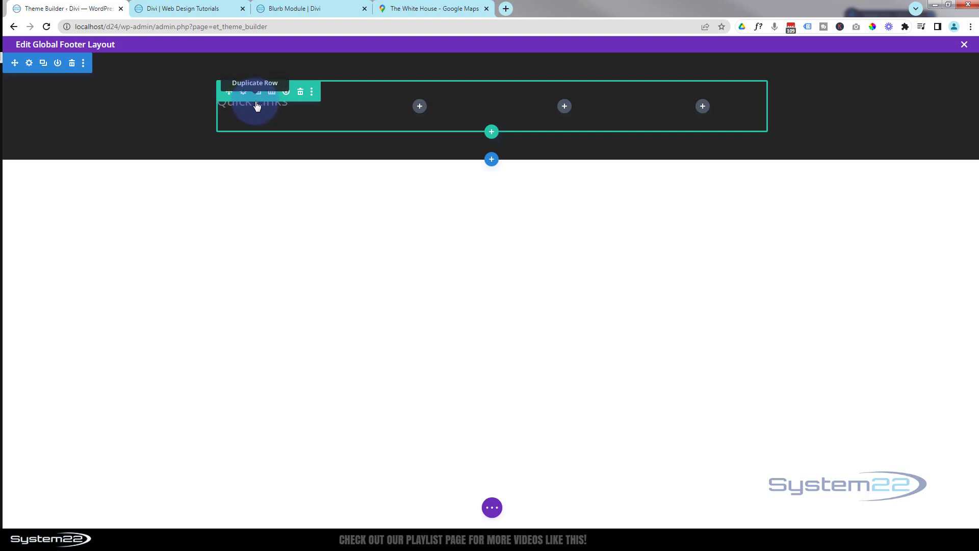
click(491, 507)
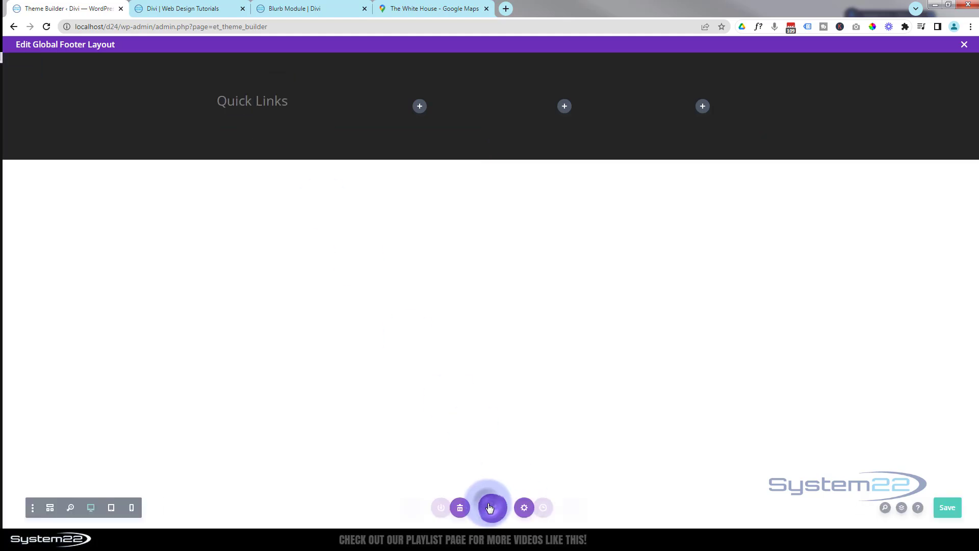
click(42, 508)
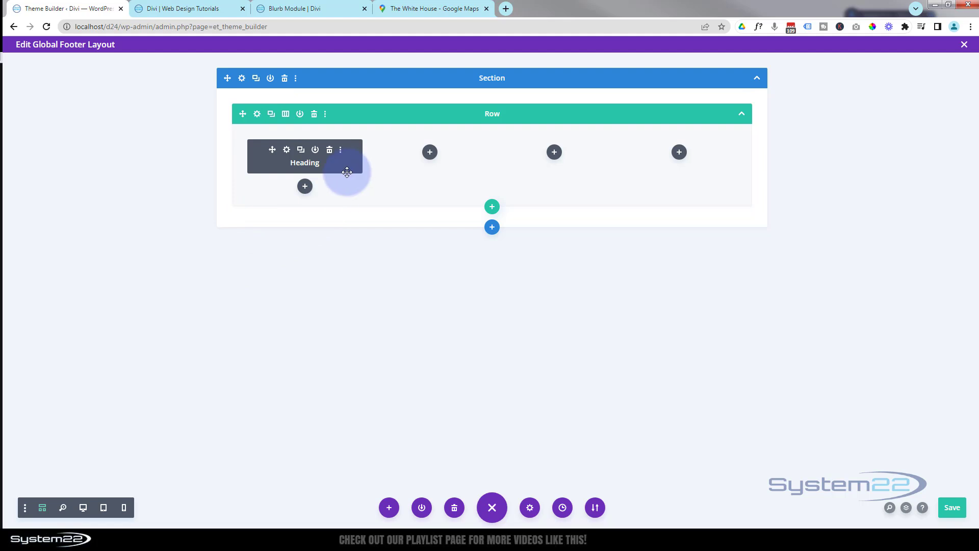
click(287, 151)
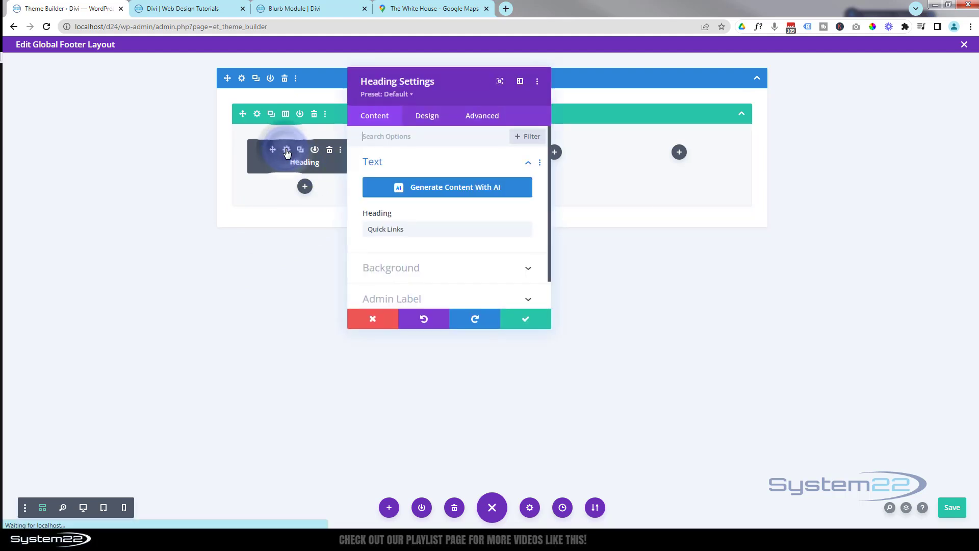
click(83, 507)
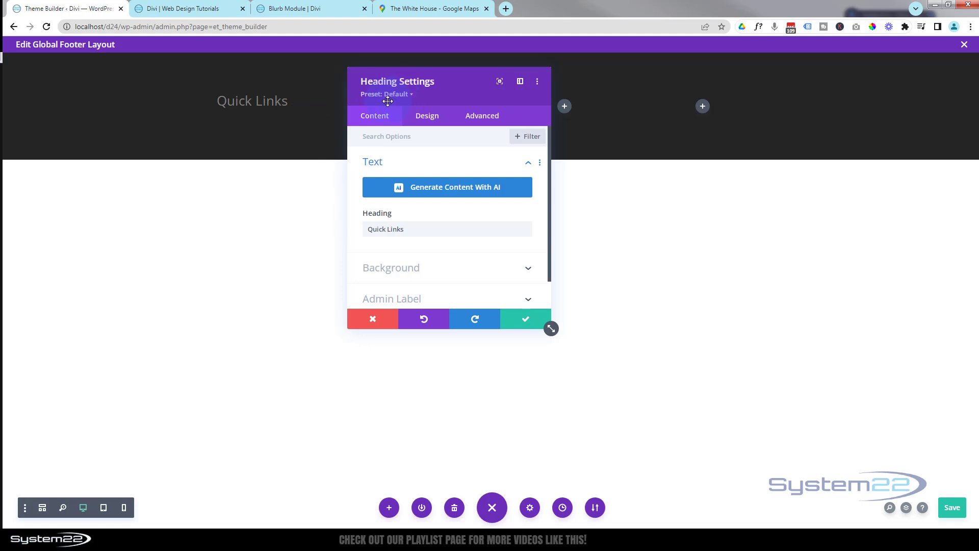
Set the Quick Links heading's font weight to Bold and its font style to all uppercase
click(218, 96)
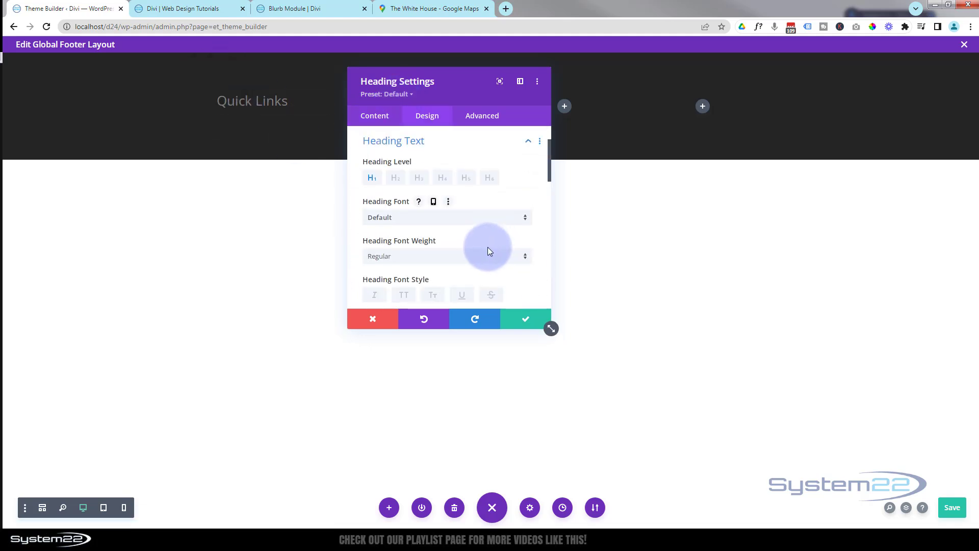
click(430, 218)
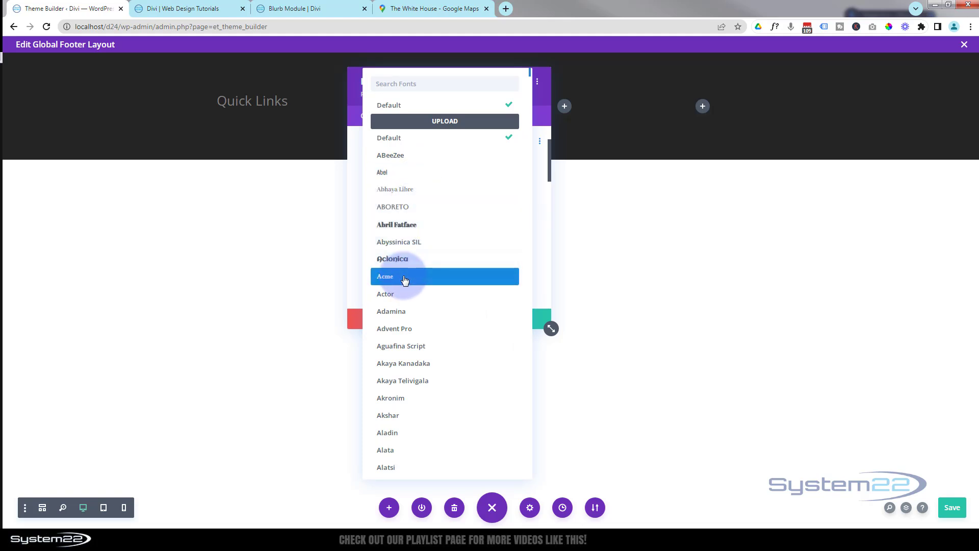
click(356, 197)
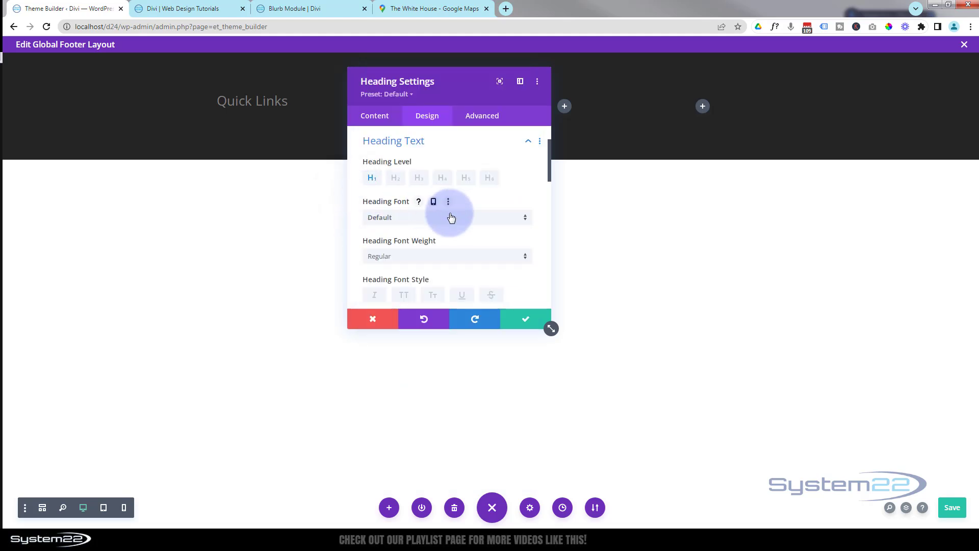
click(432, 256)
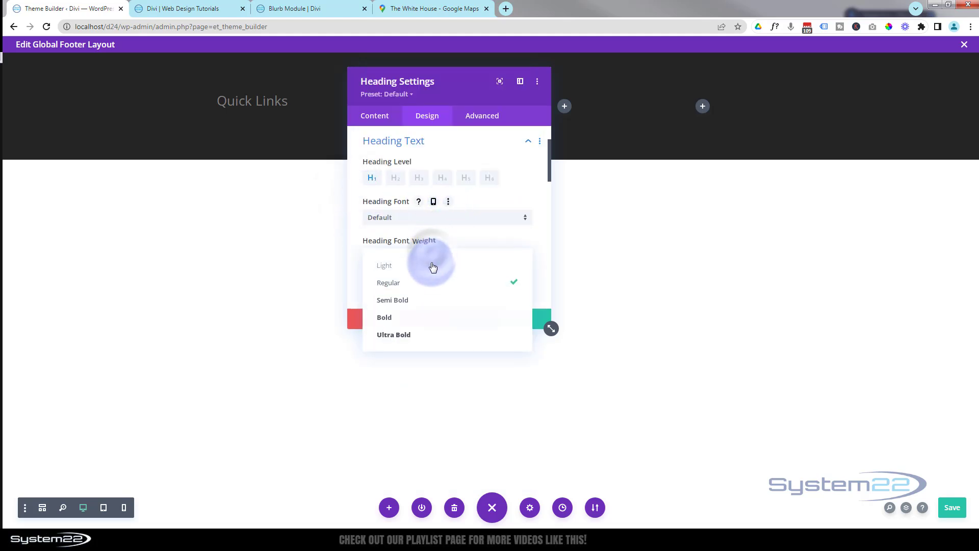
click(419, 316)
scroll(424, 253, down, 1)
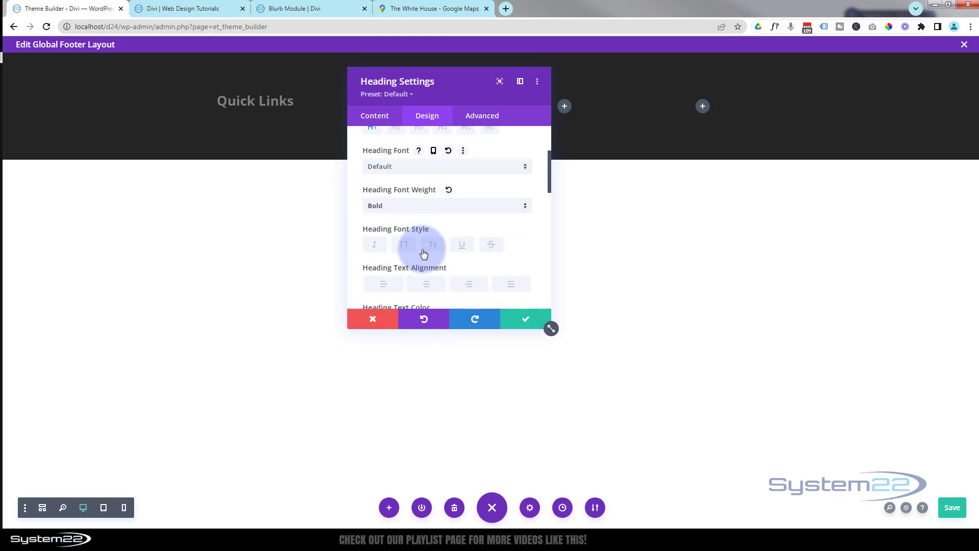
click(403, 248)
Align the Quick Links heading's text to the left and color it white
scroll(435, 247, down, 3)
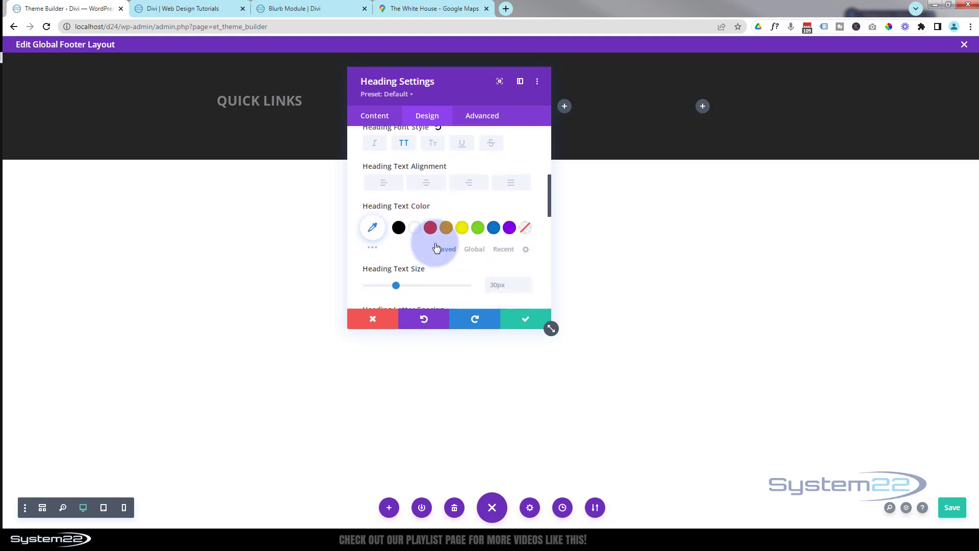
click(385, 187)
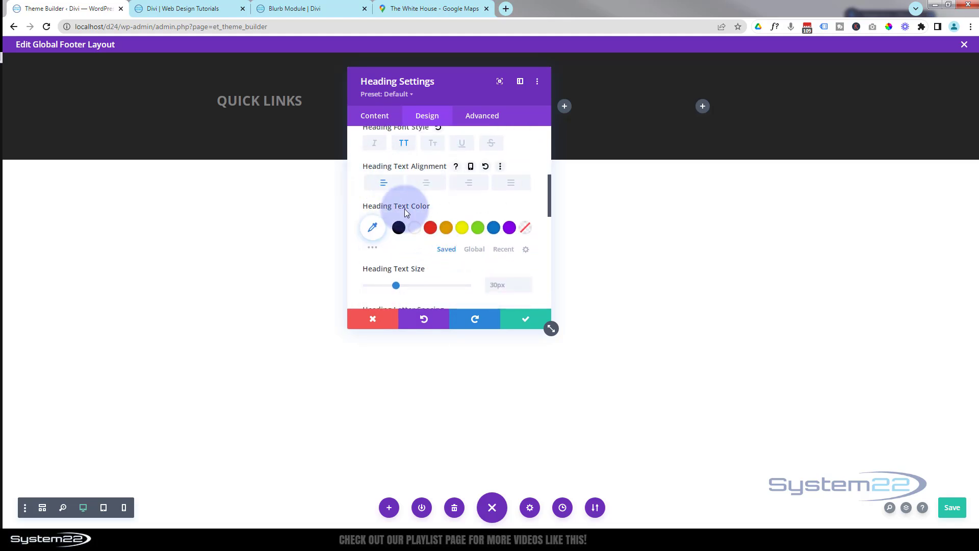
click(415, 227)
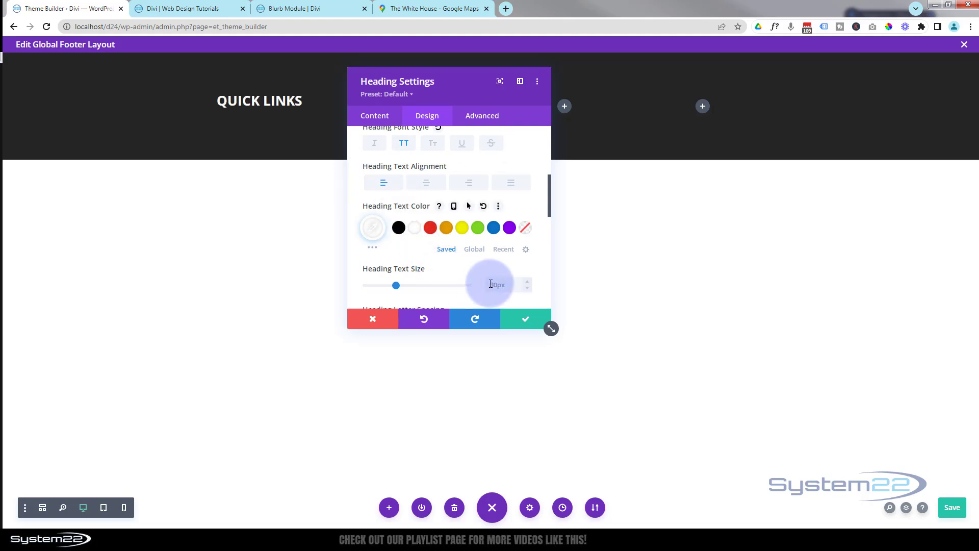
Set the heading's text size to 16px, comparing it with the reference footer on the home page, and save the module
click(523, 271)
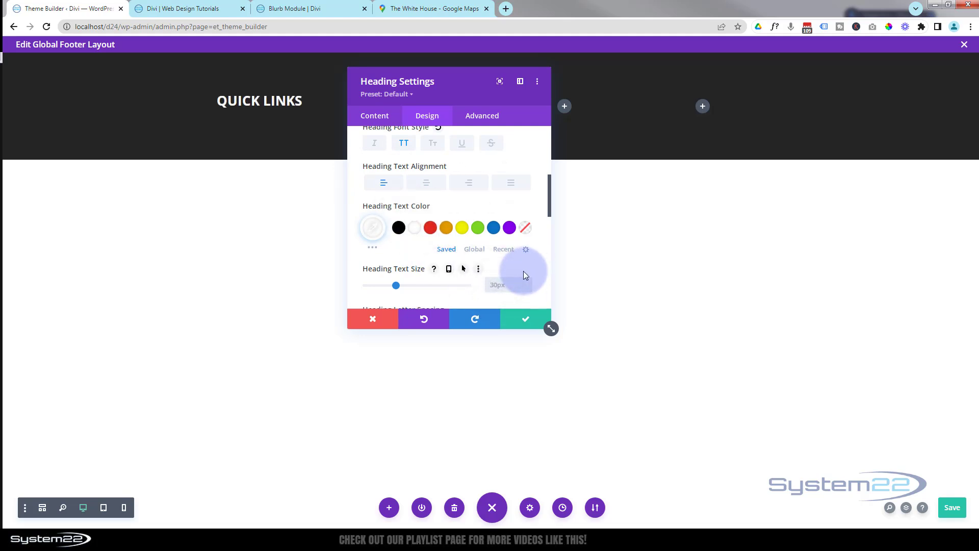
text(14px)
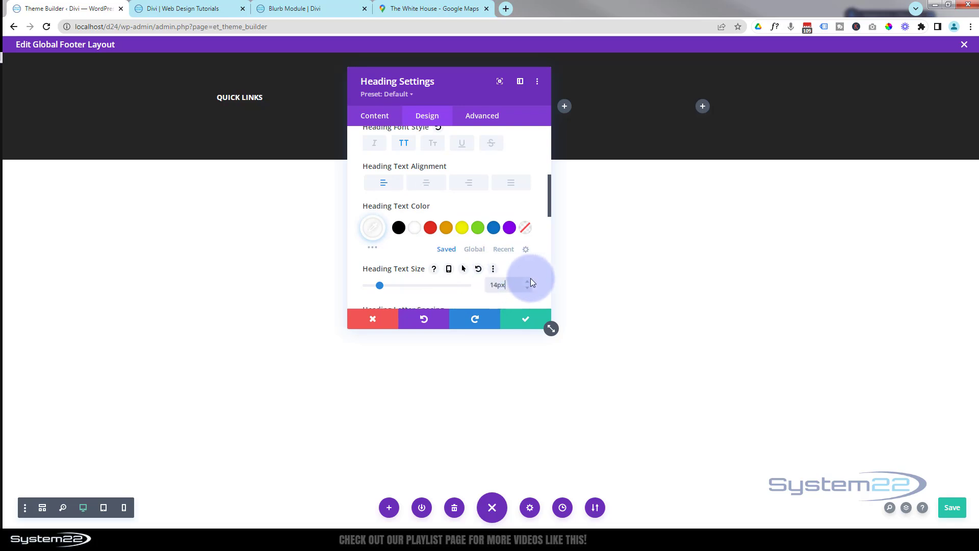
key(Up)
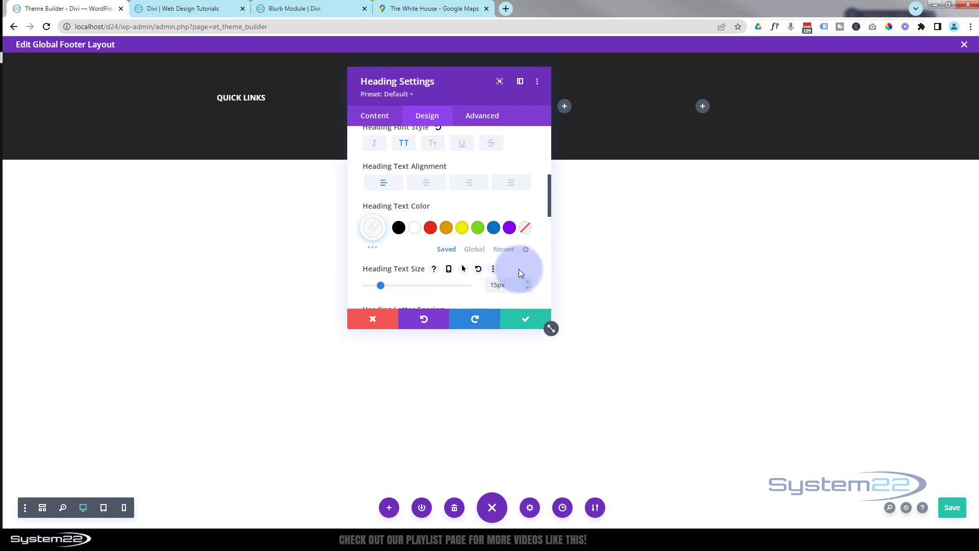
click(175, 11)
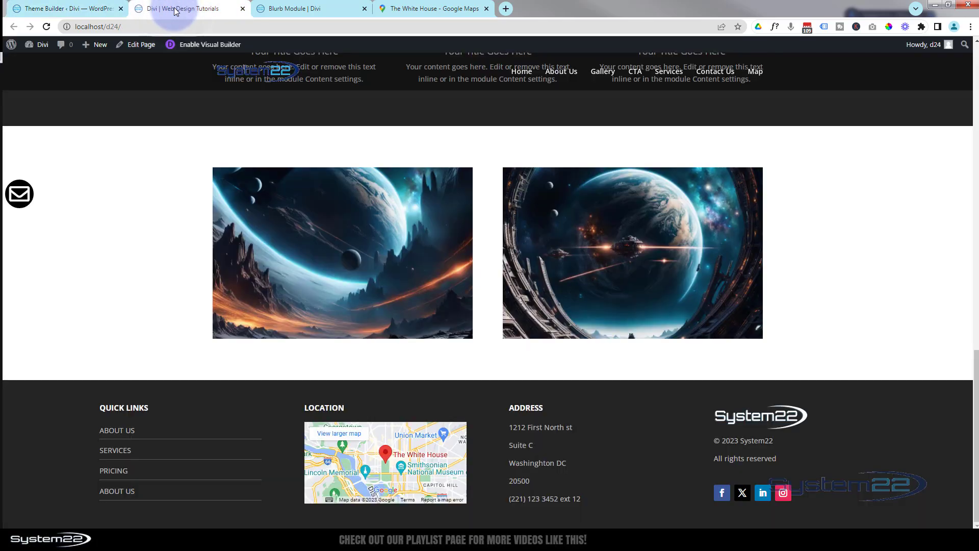
click(91, 11)
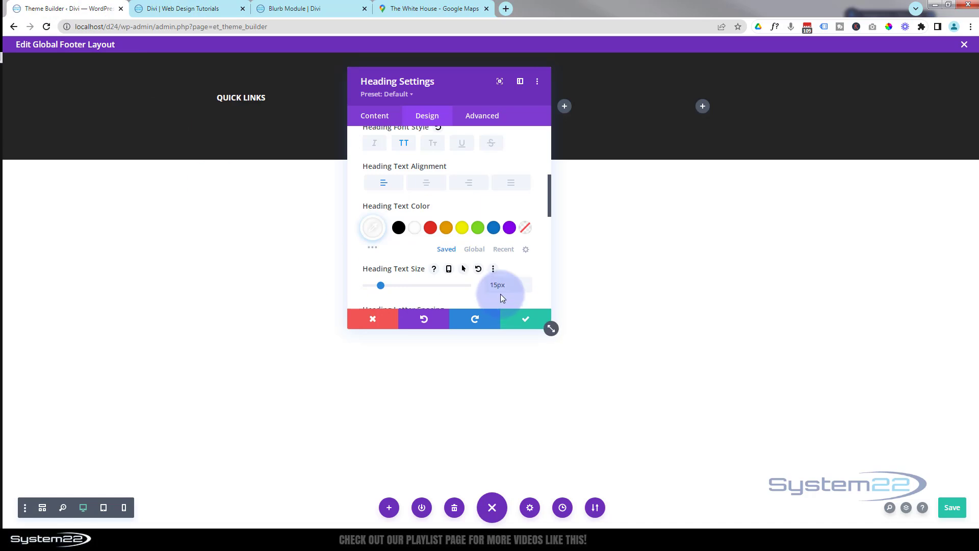
key(Up)
click(448, 289)
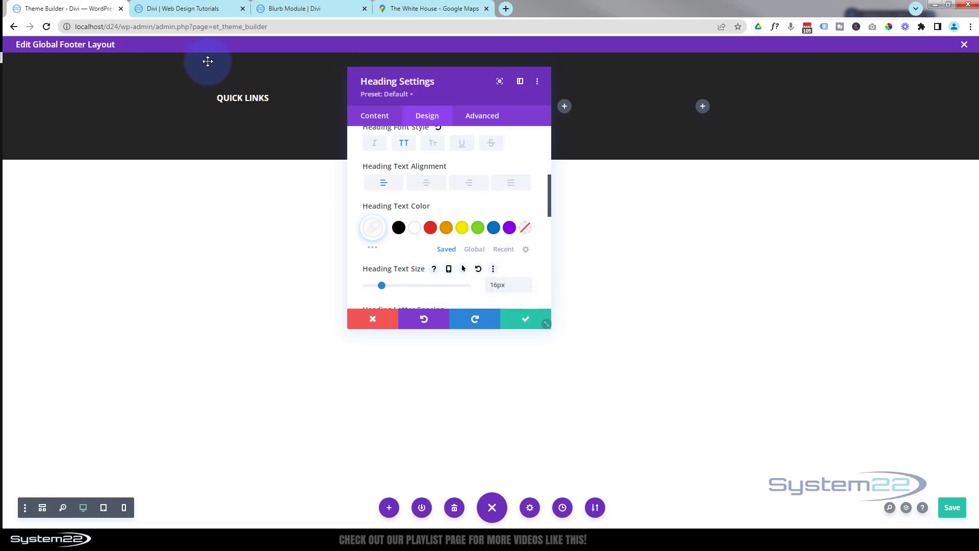
click(534, 322)
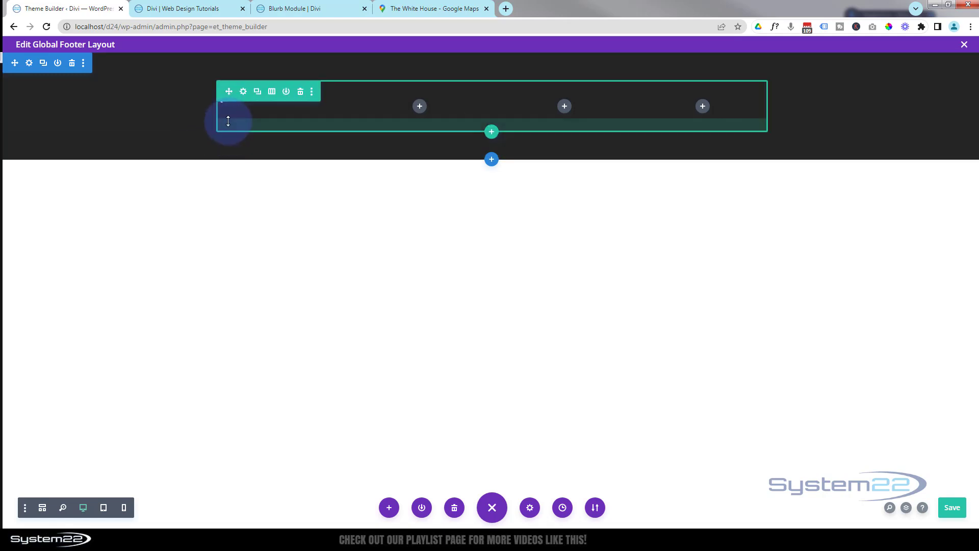
Add a Text module below the Quick Links heading in the first column
click(275, 122)
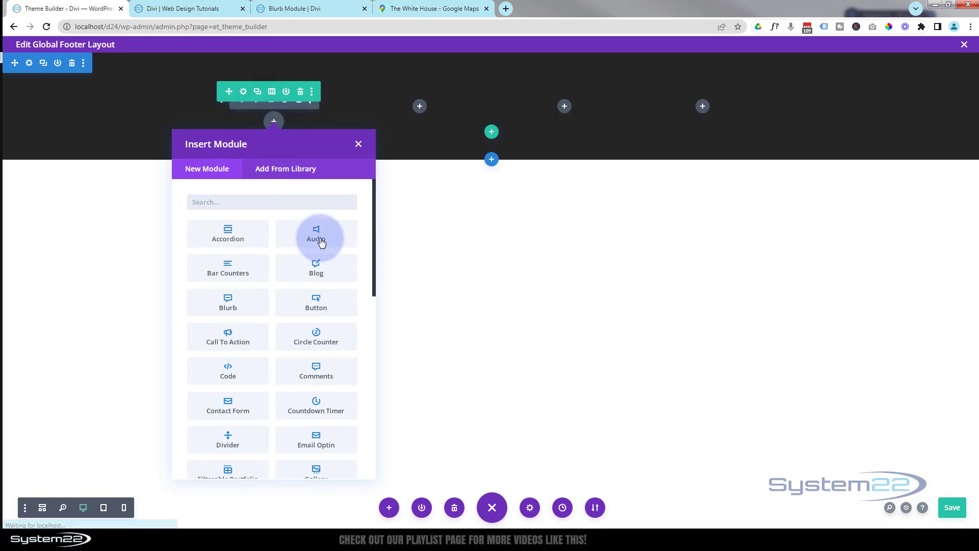
scroll(320, 241, down, 7)
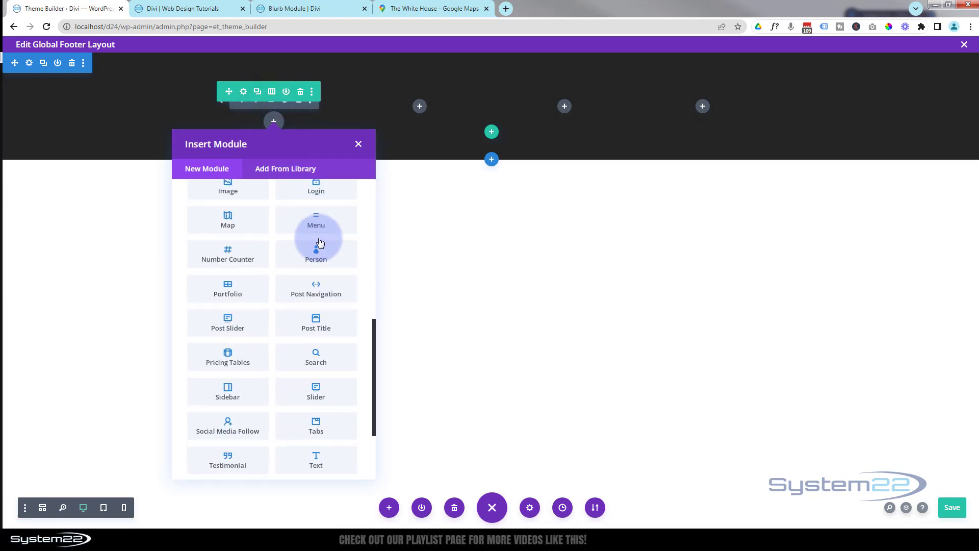
scroll(318, 242, down, 3)
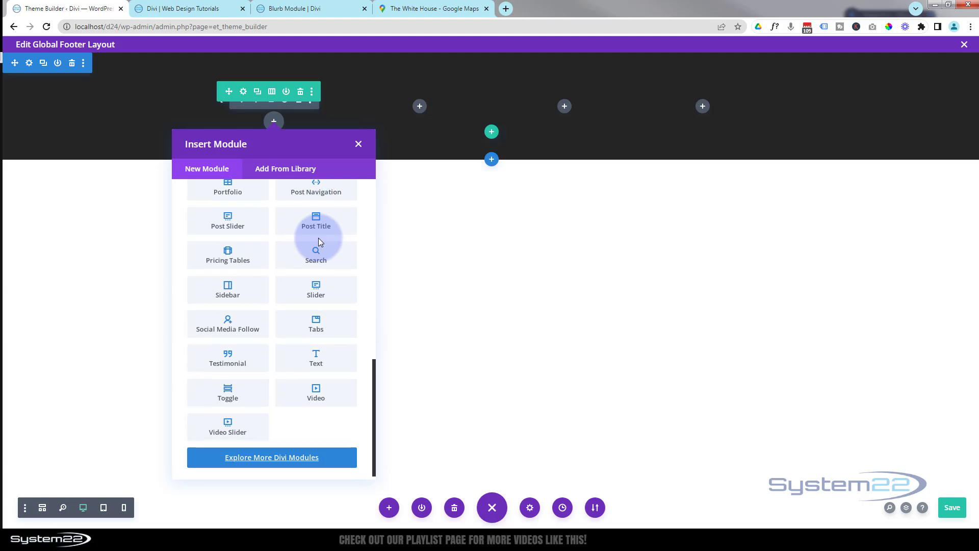
click(313, 364)
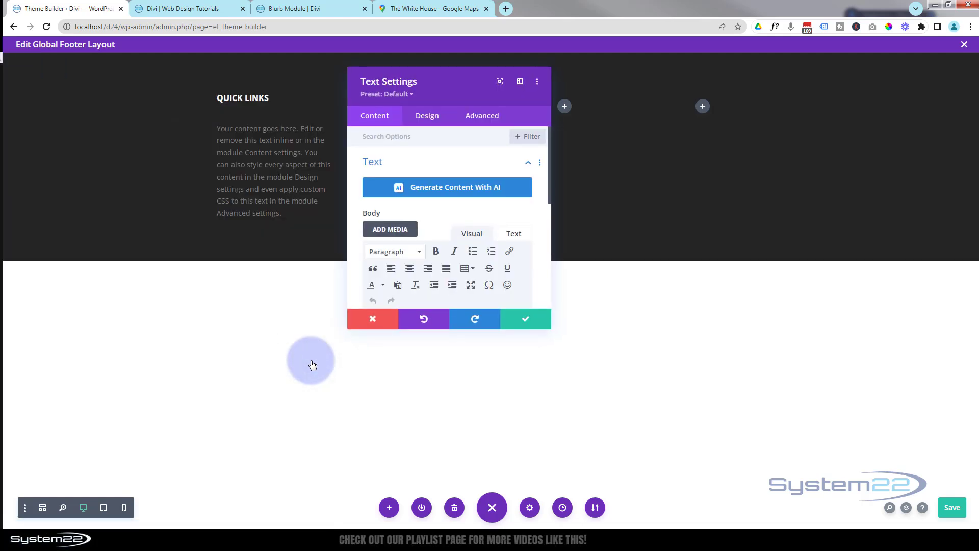
Replace the Text module's placeholder body with "about us"
scroll(391, 218, down, 2)
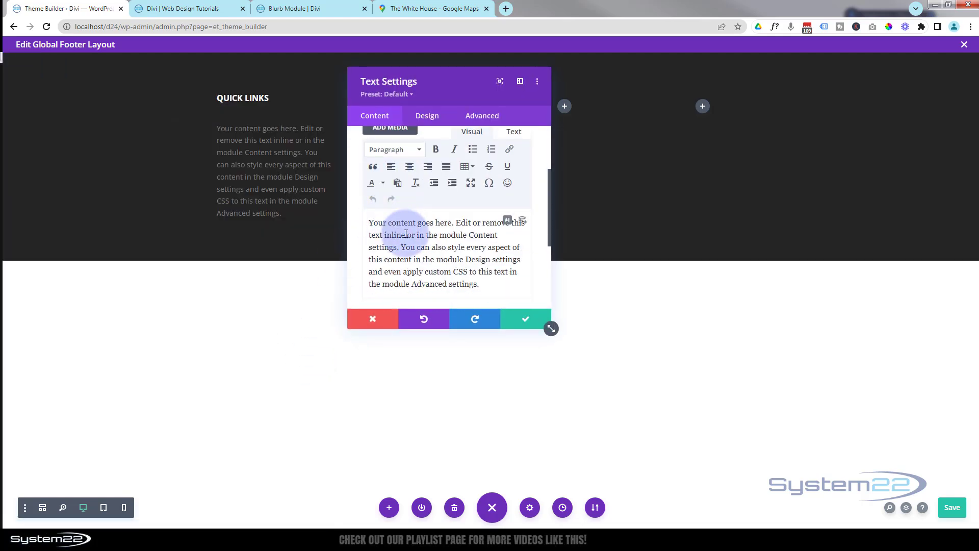
drag(479, 284, 367, 223)
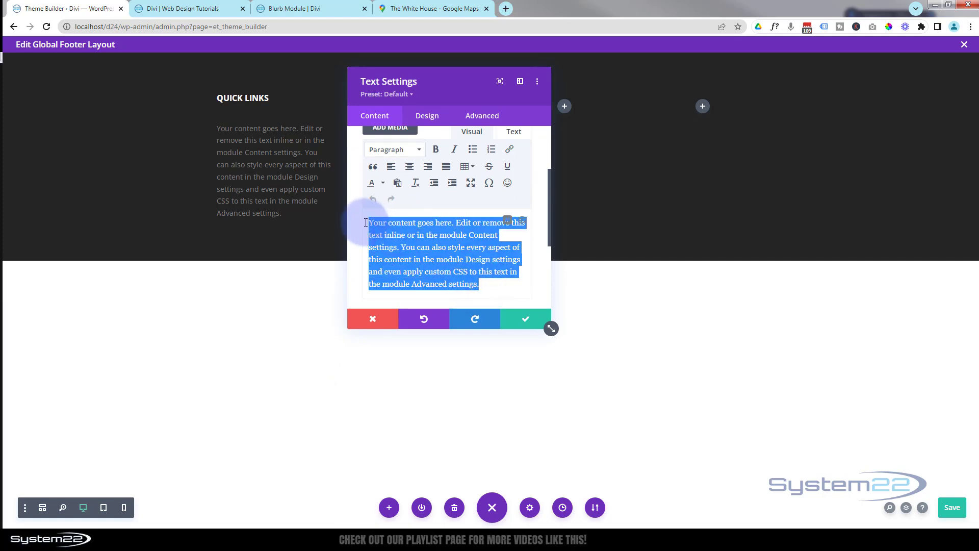
text(about us)
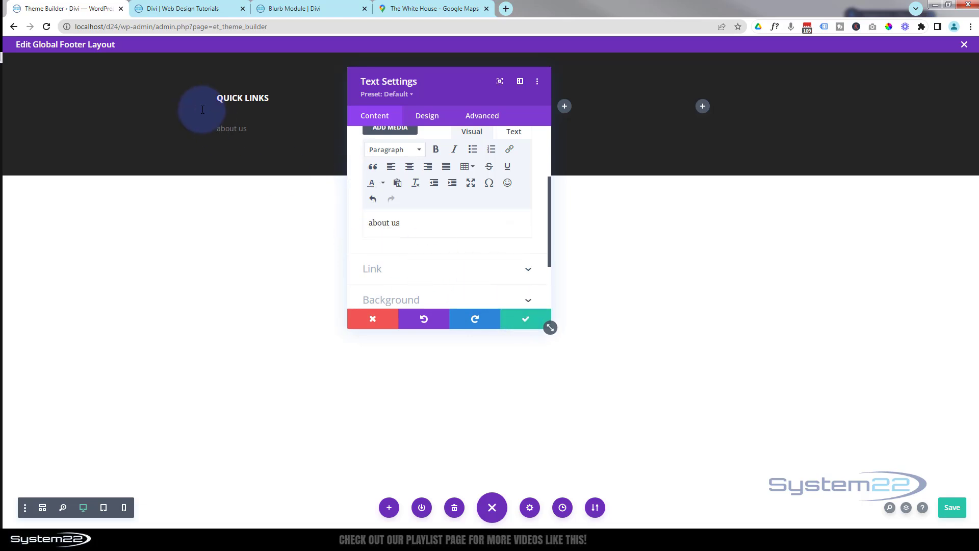
Check the link style in the home page's reference footer and make the "about us" text all uppercase
click(218, 127)
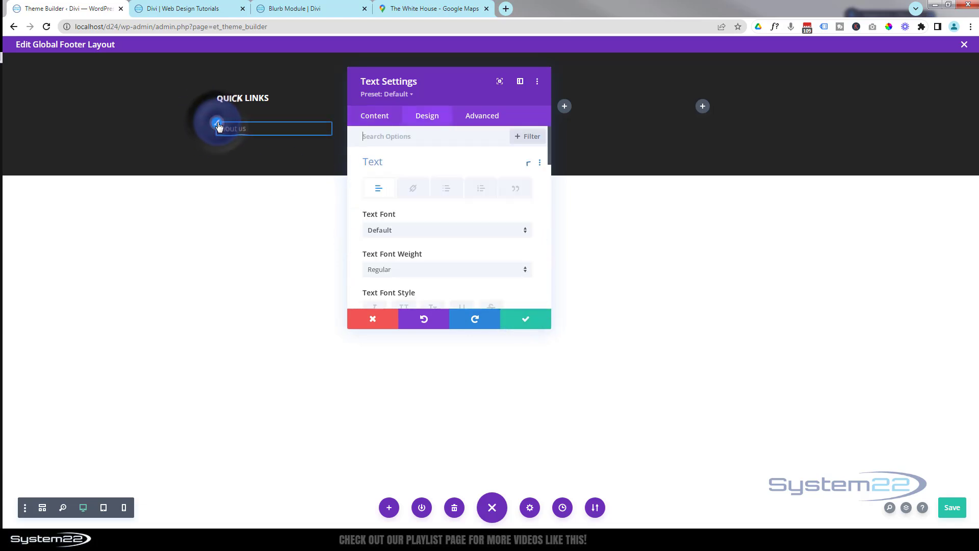
click(435, 204)
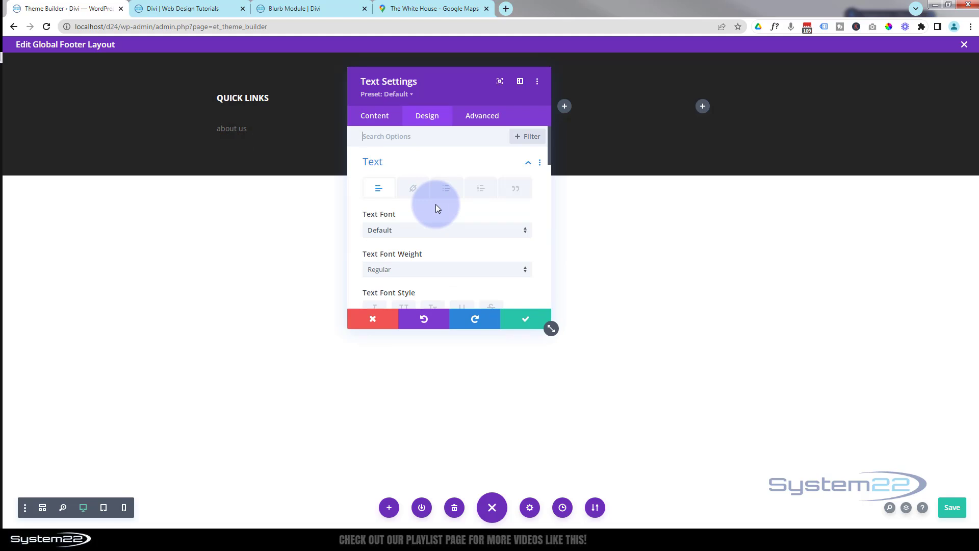
scroll(435, 204, down, 1)
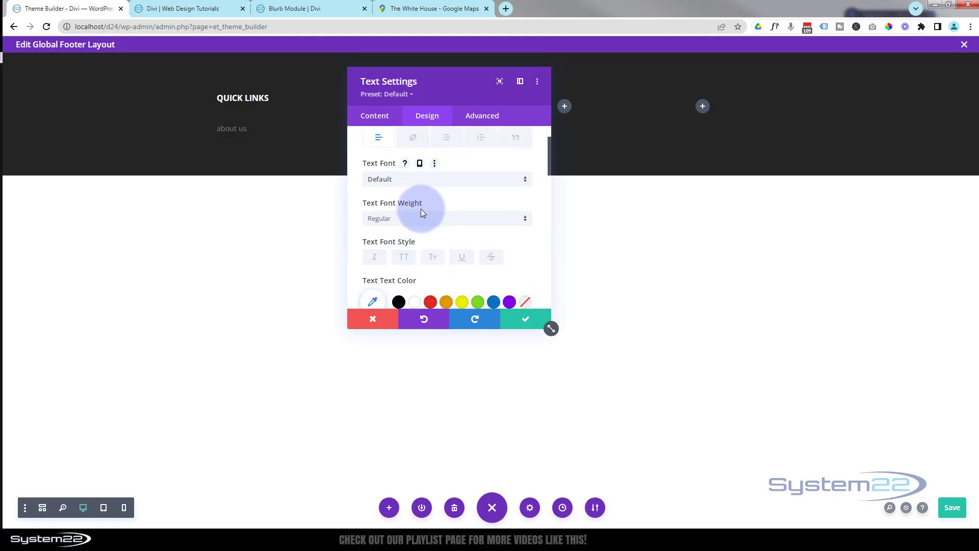
scroll(411, 218, down, 1)
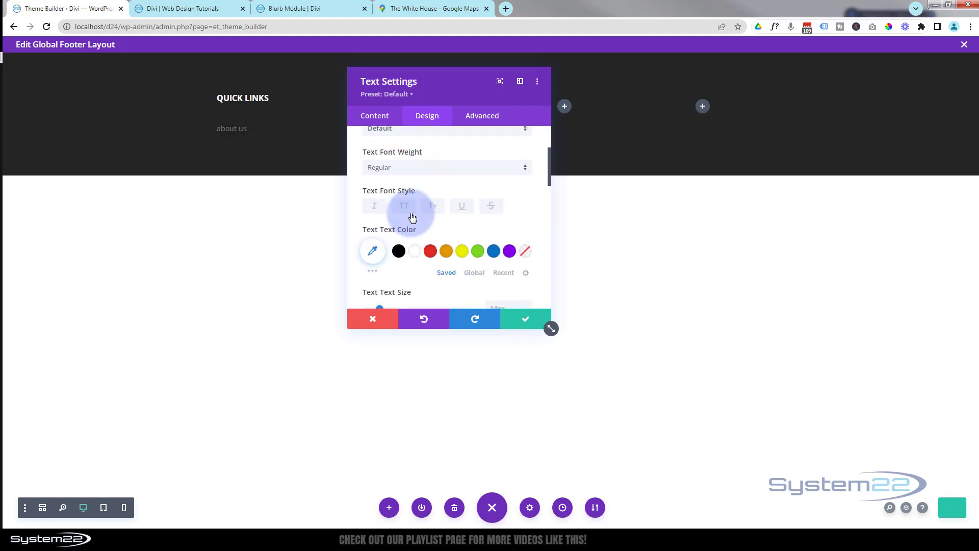
click(173, 10)
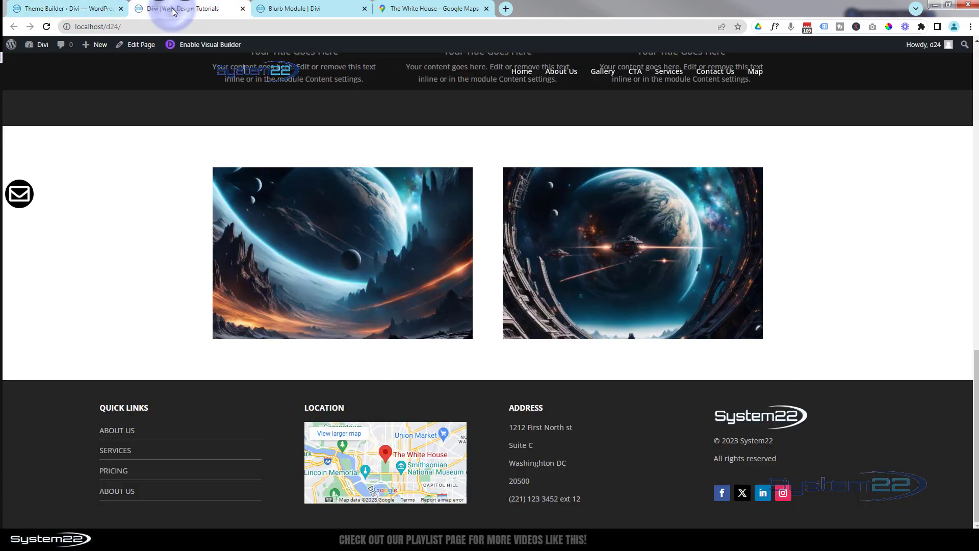
click(85, 8)
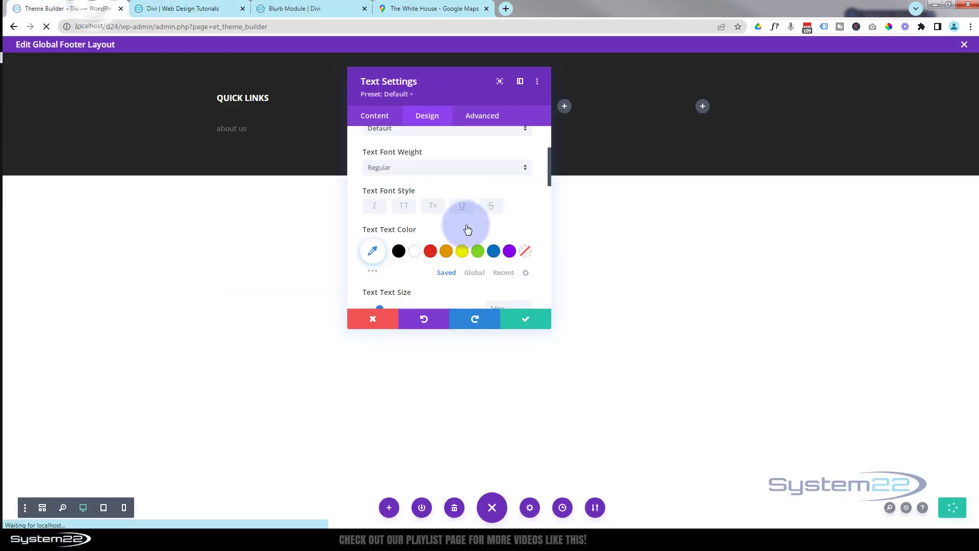
click(406, 207)
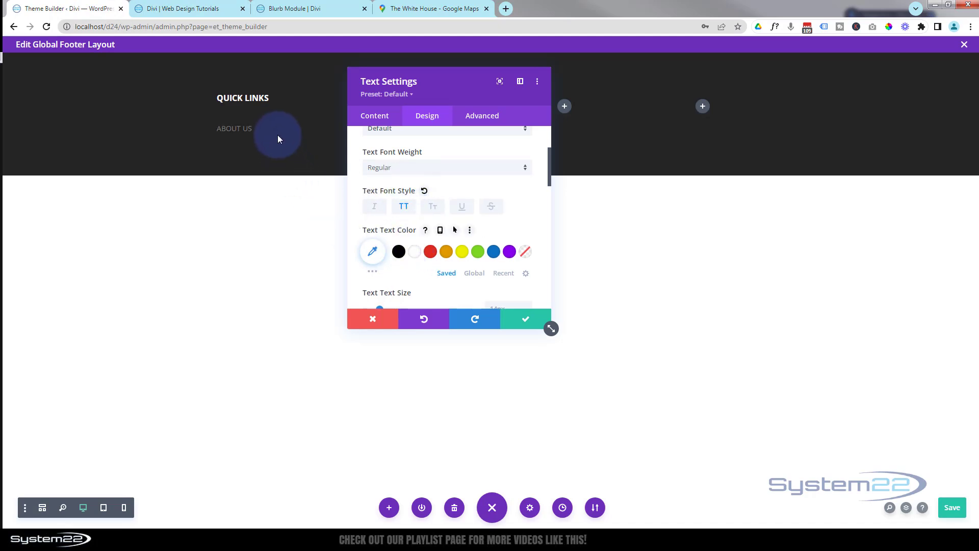
Set the "about us" text color to light grey #c1c1c1 and compare it with the reference footer's links
click(413, 252)
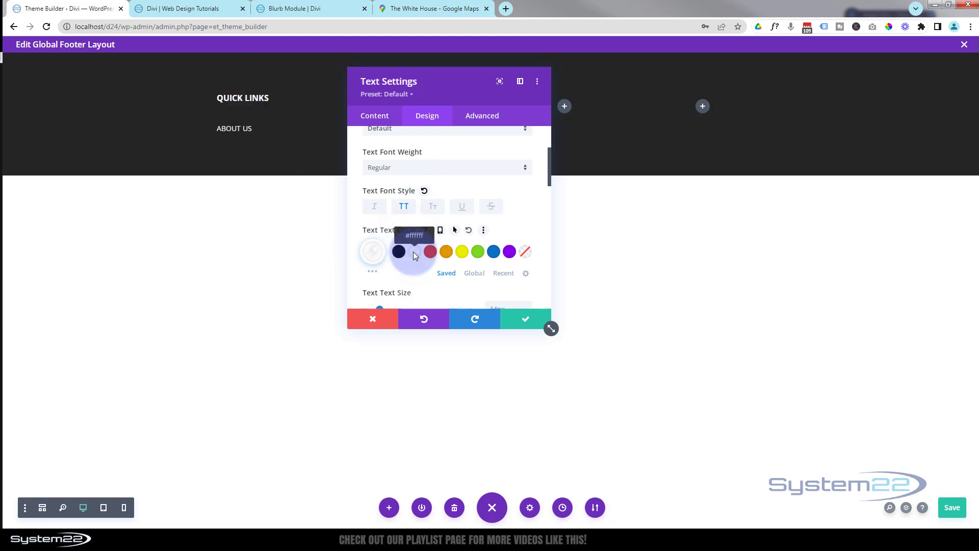
click(377, 252)
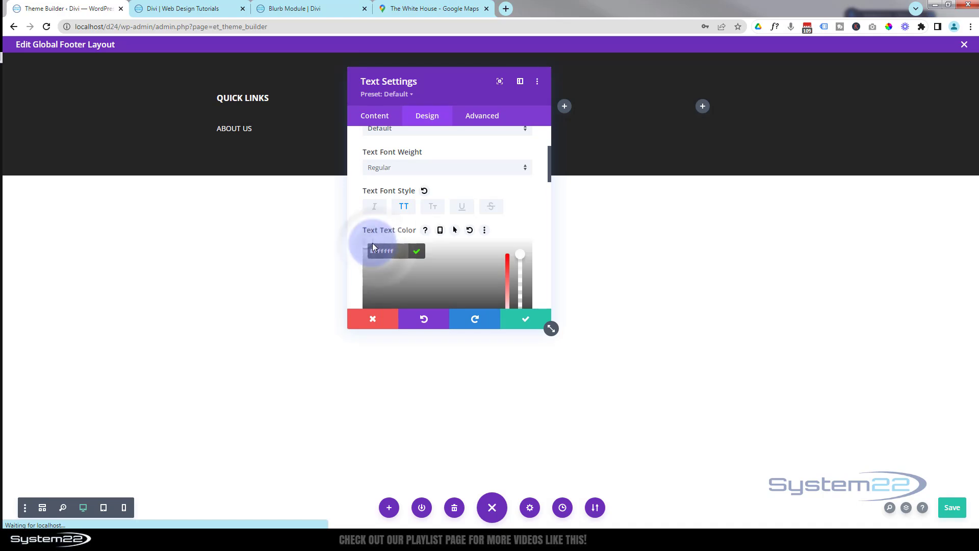
drag(364, 247, 362, 269)
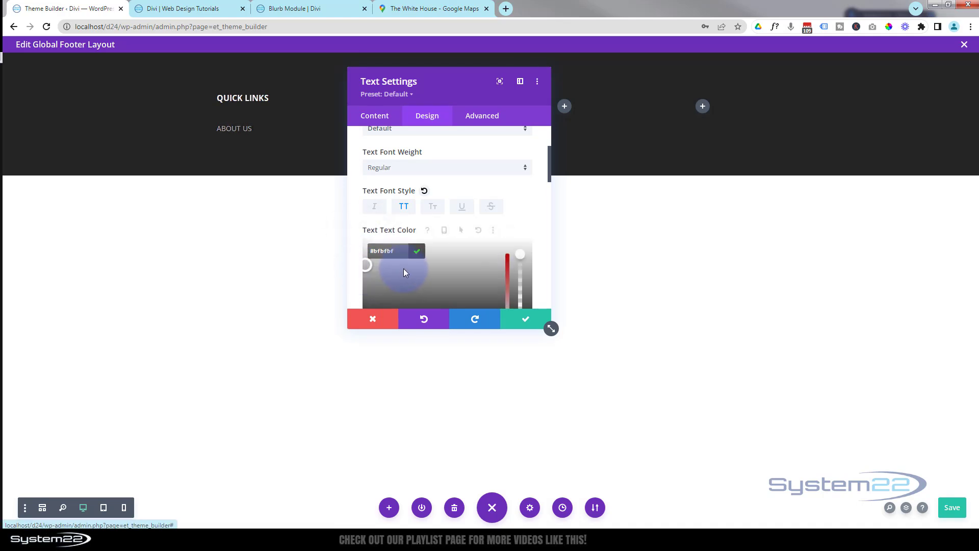
double_click(379, 249)
click(391, 247)
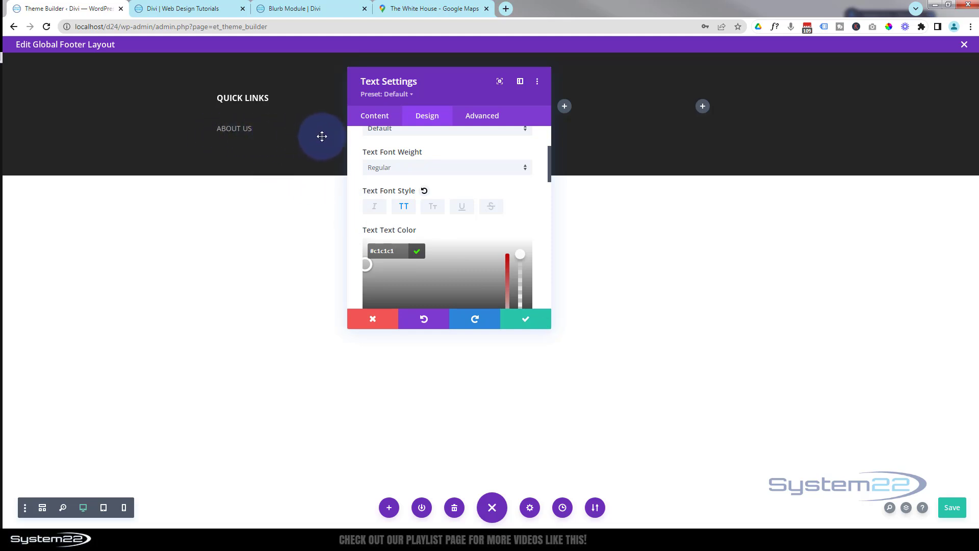
click(204, 8)
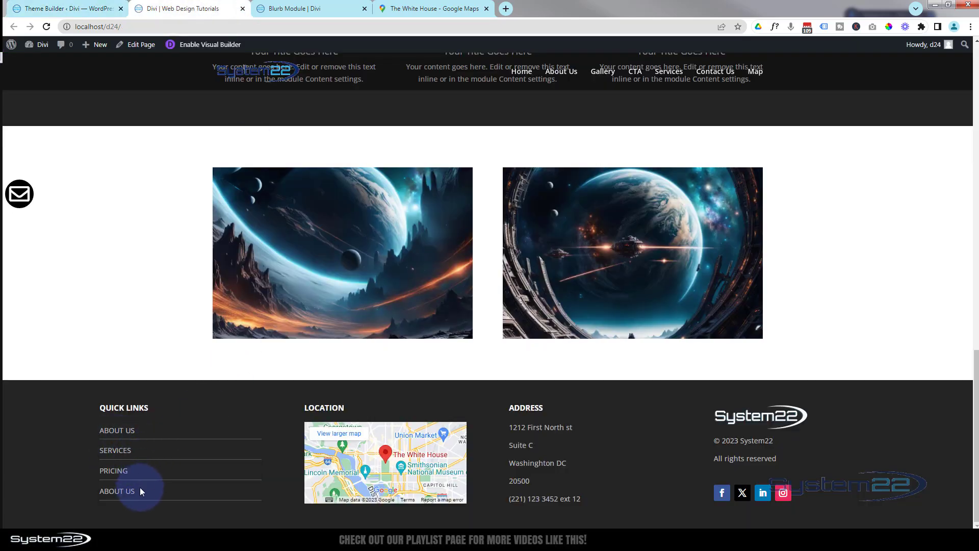
click(76, 8)
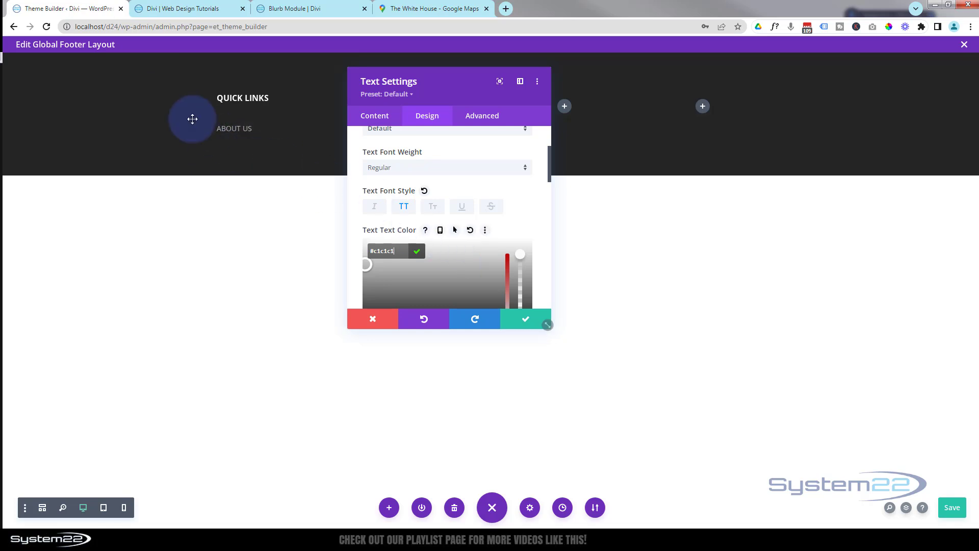
Set the "about us" text size to 15px
click(215, 128)
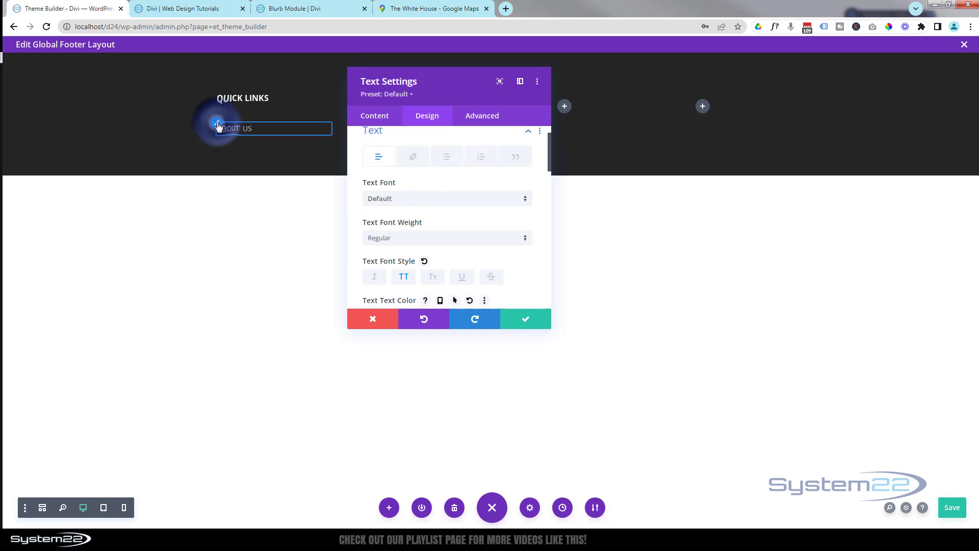
scroll(437, 255, down, 5)
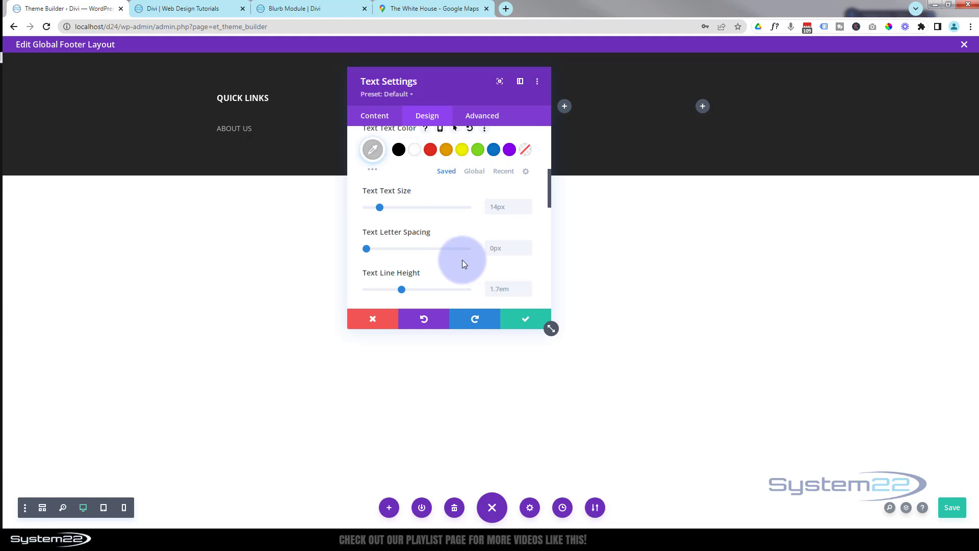
click(528, 203)
click(499, 213)
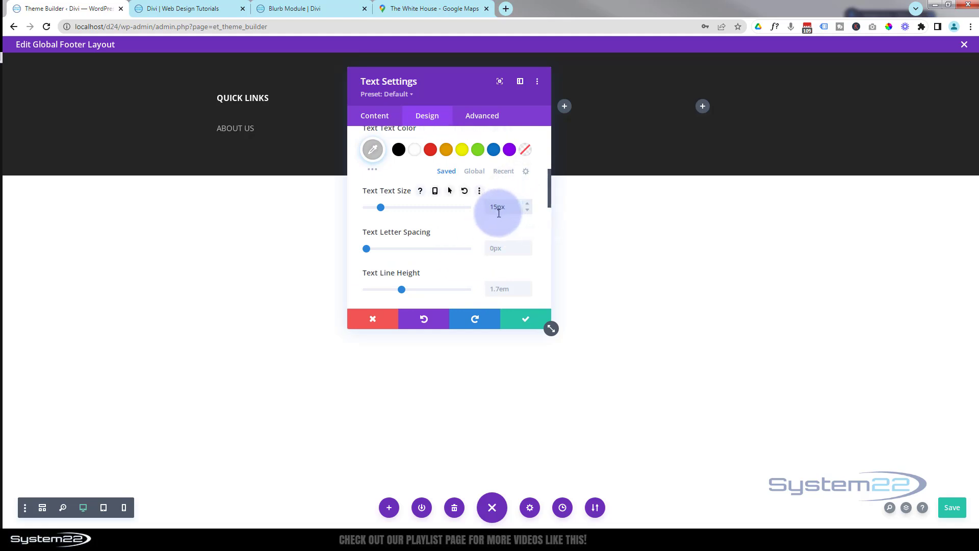
Give the "about us" Text module a bottom border 1px wide
scroll(444, 204, down, 2)
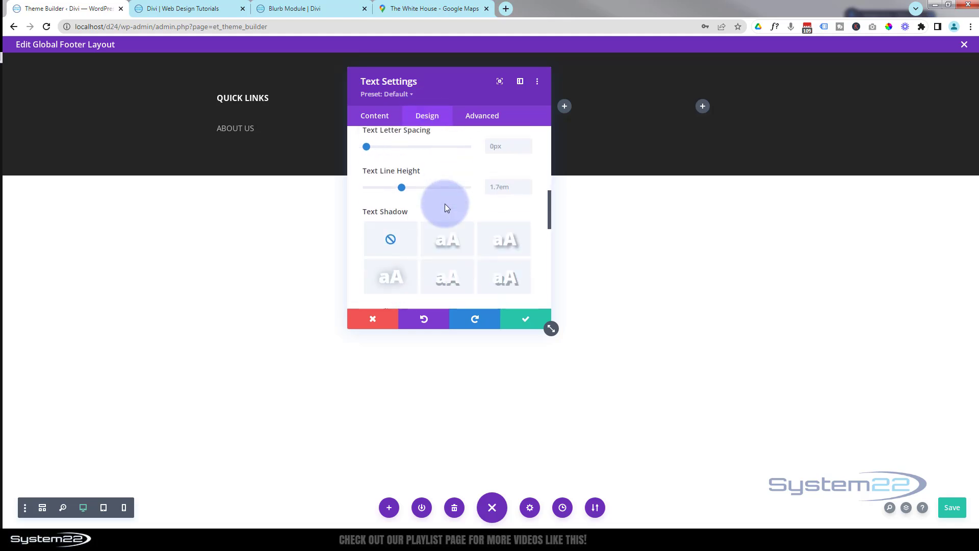
scroll(445, 204, down, 6)
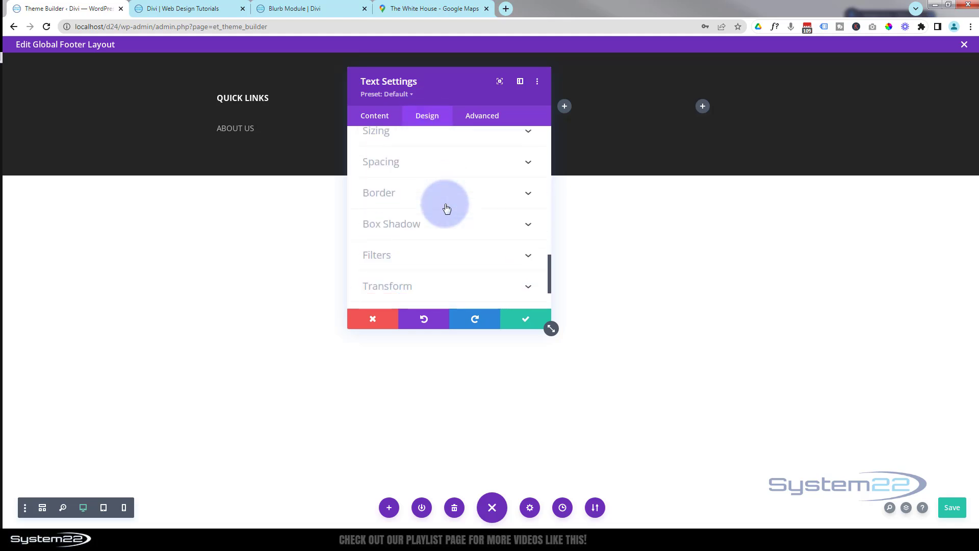
click(444, 199)
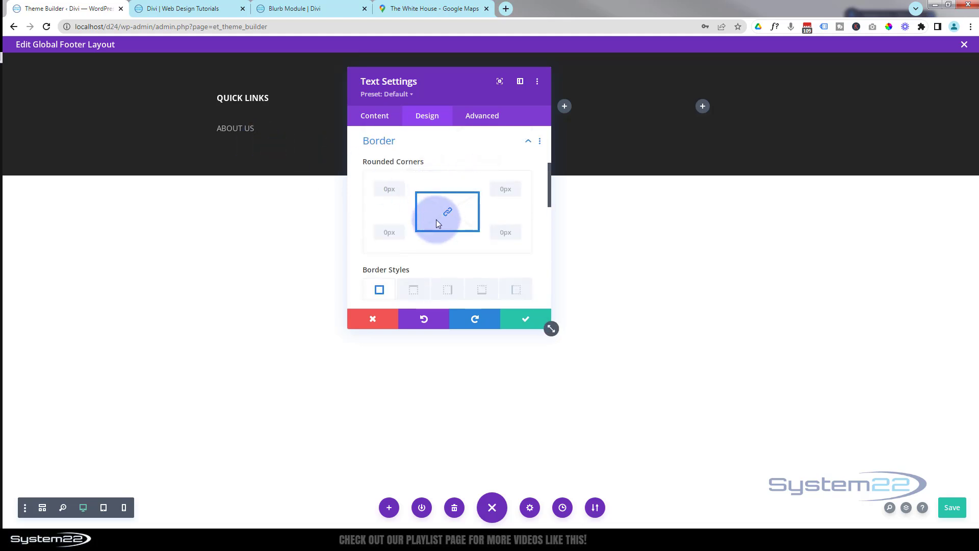
scroll(437, 219, down, 2)
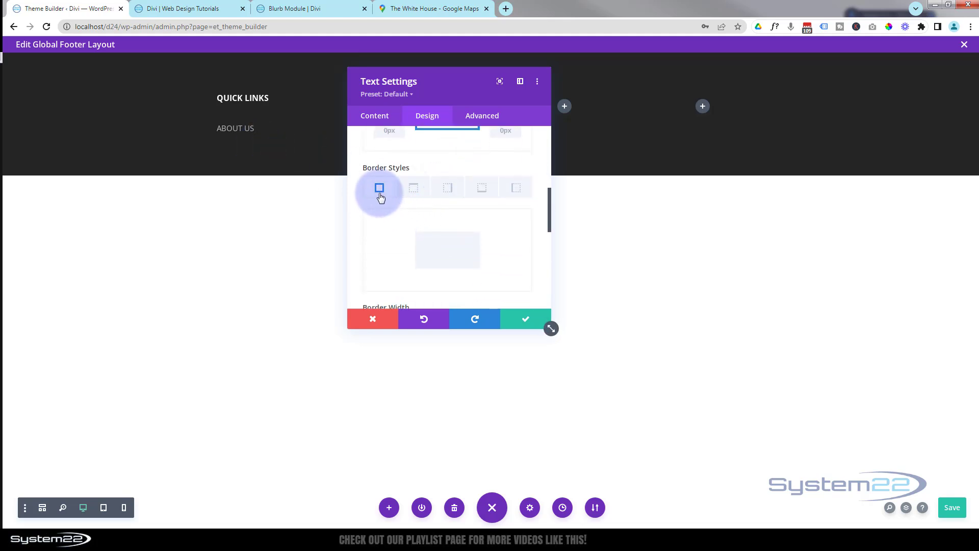
click(483, 189)
scroll(483, 210, down, 1)
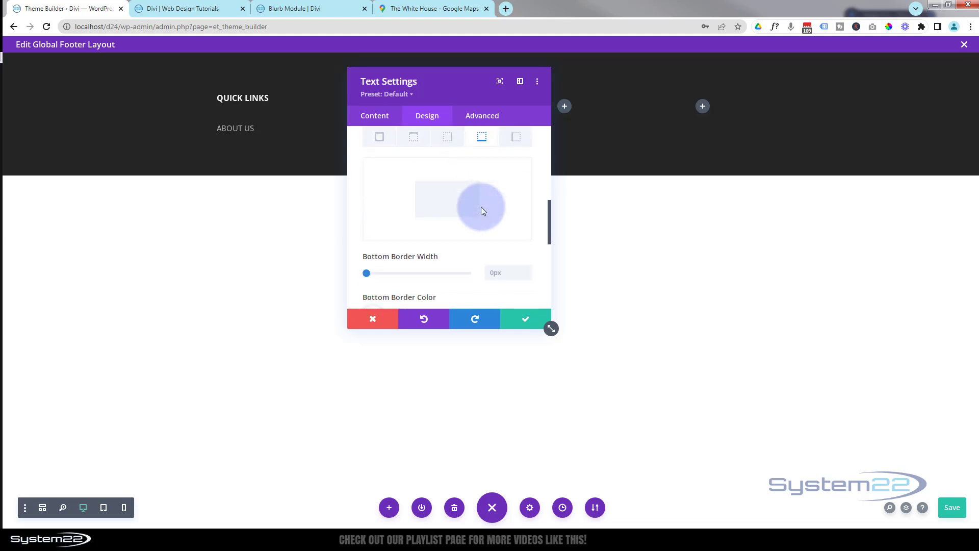
click(526, 268)
Color the bottom border #c1c1c1 at 0.37 opacity and compare it with the home page's reference footer
scroll(460, 230, down, 2)
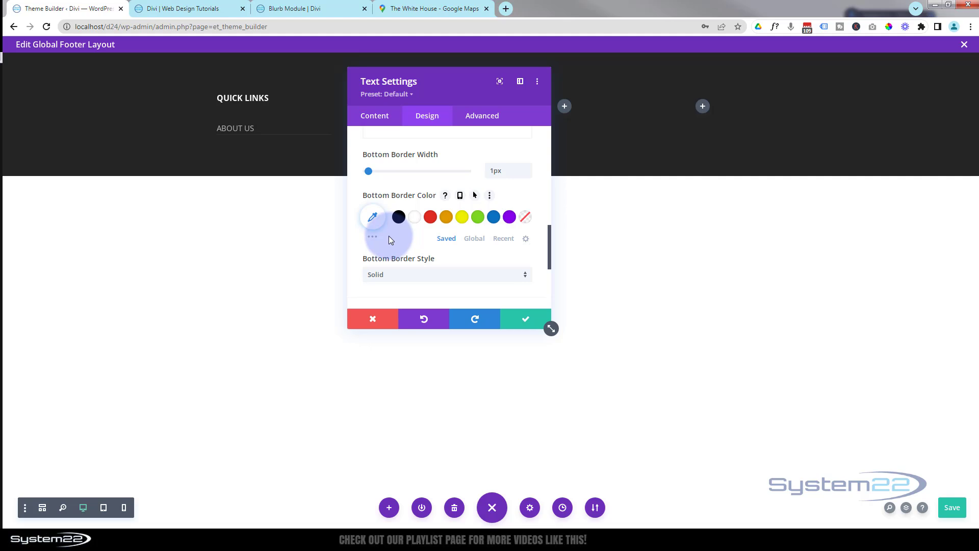
click(373, 217)
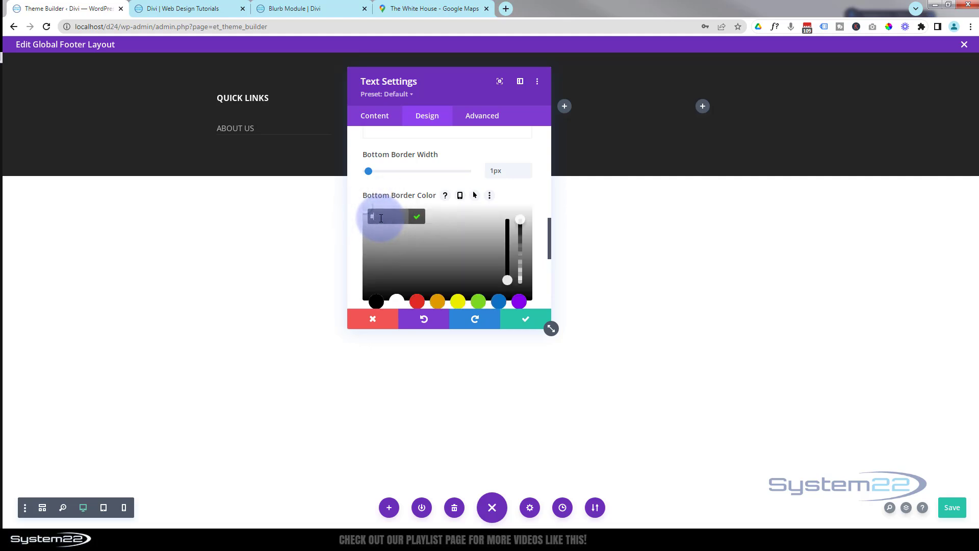
text(#c1c1c1)
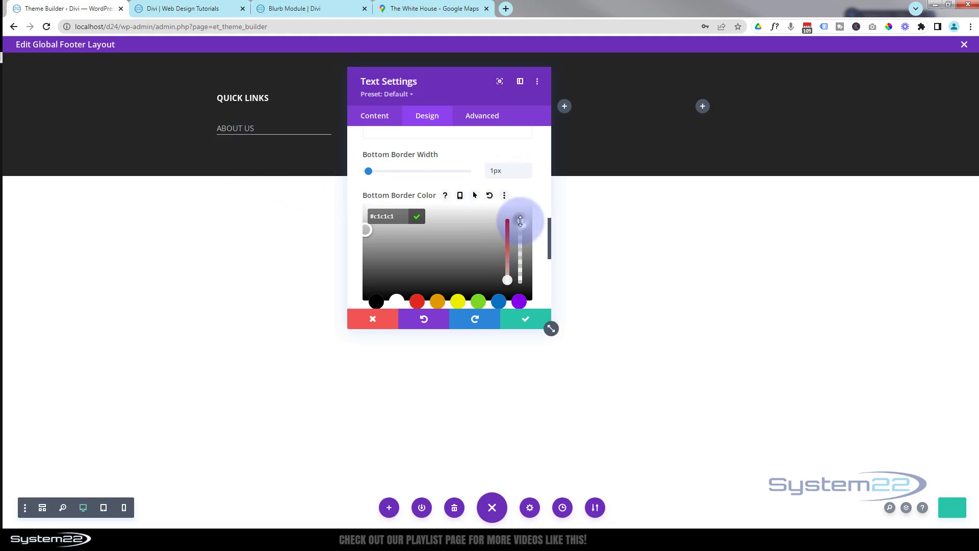
drag(520, 223, 522, 264)
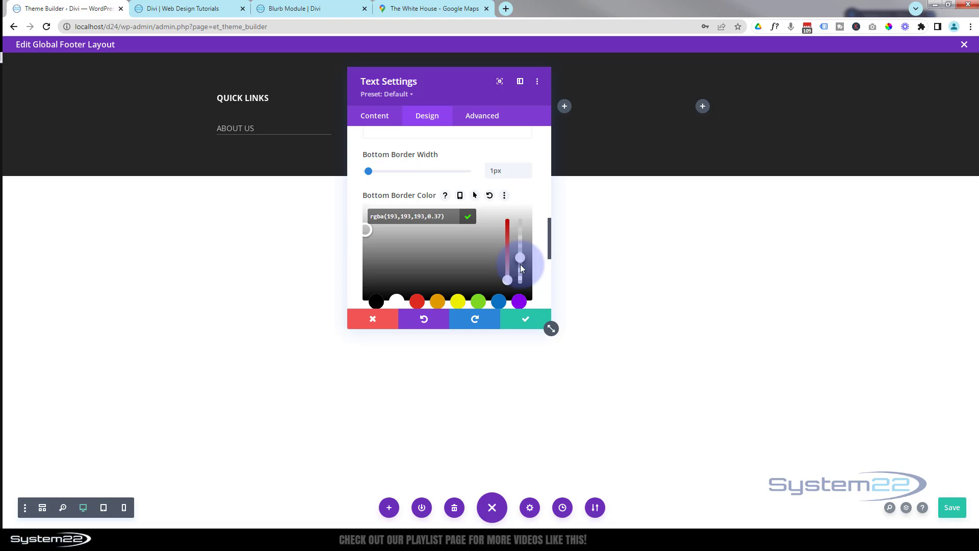
click(185, 9)
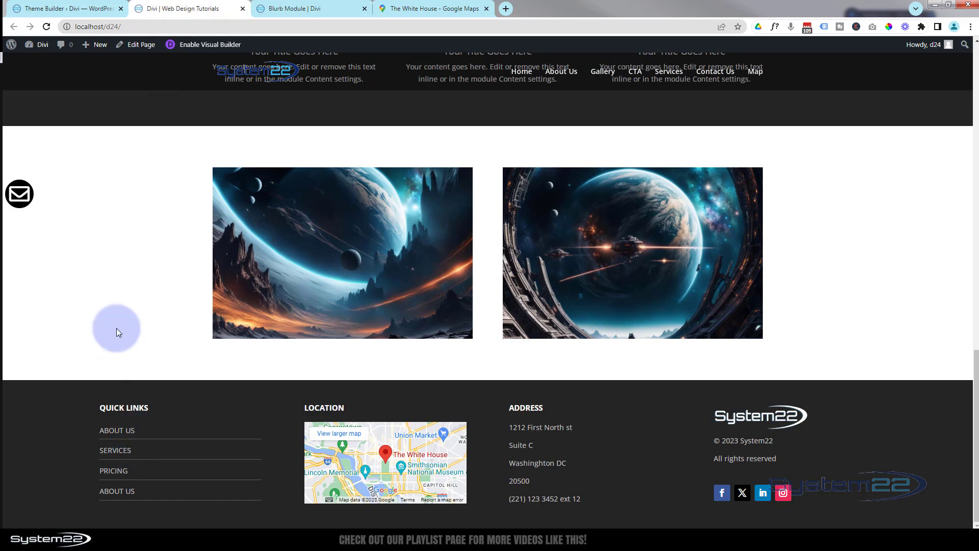
click(61, 9)
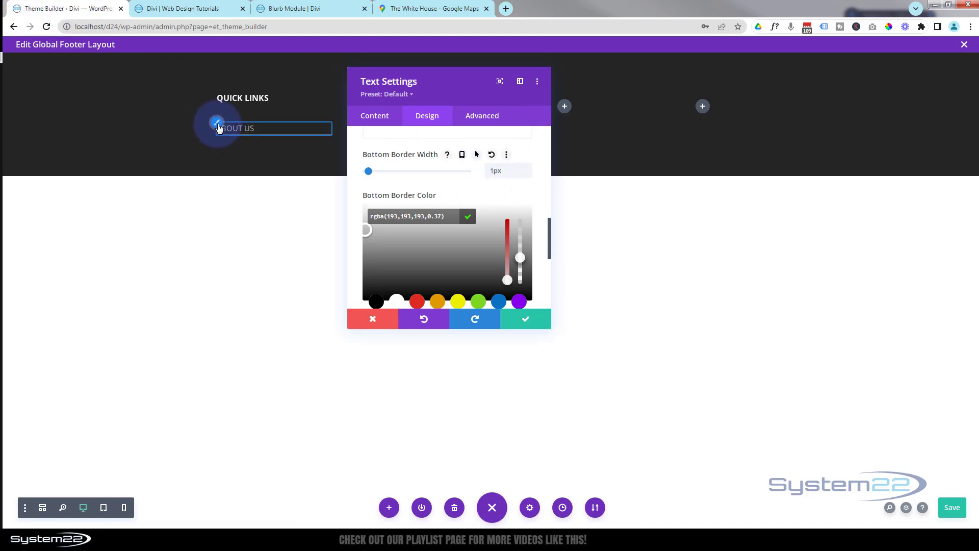
Set the "about us" text line height to 2.2em
click(218, 127)
scroll(432, 207, down, 2)
scroll(432, 207, down, 2)
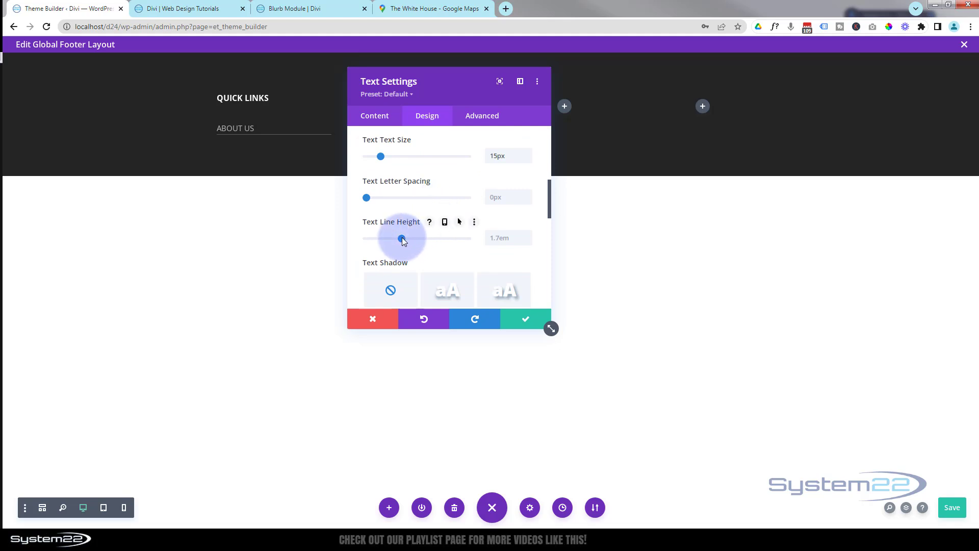
drag(406, 237, 429, 240)
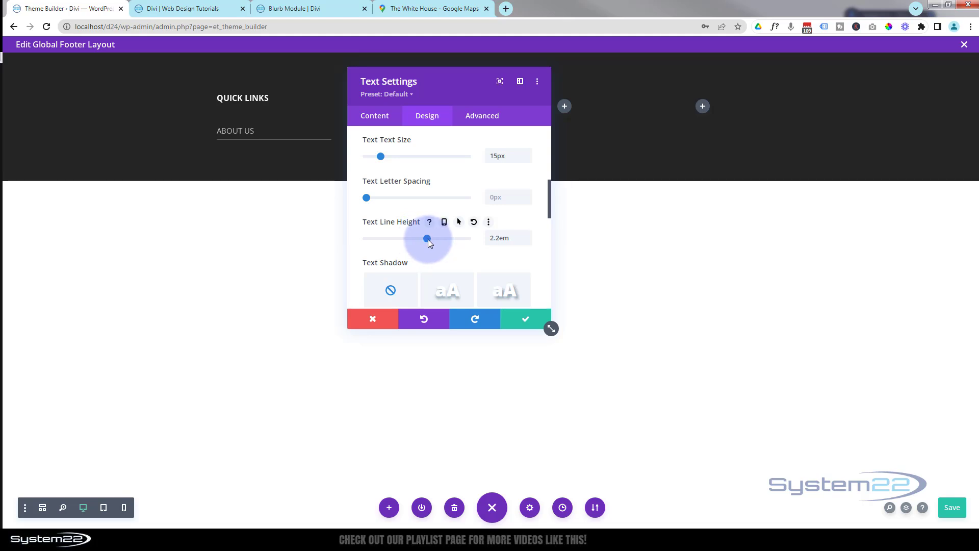
Set the "about us" text size to 14px, compare it with the reference footer, and save the module's settings
click(528, 158)
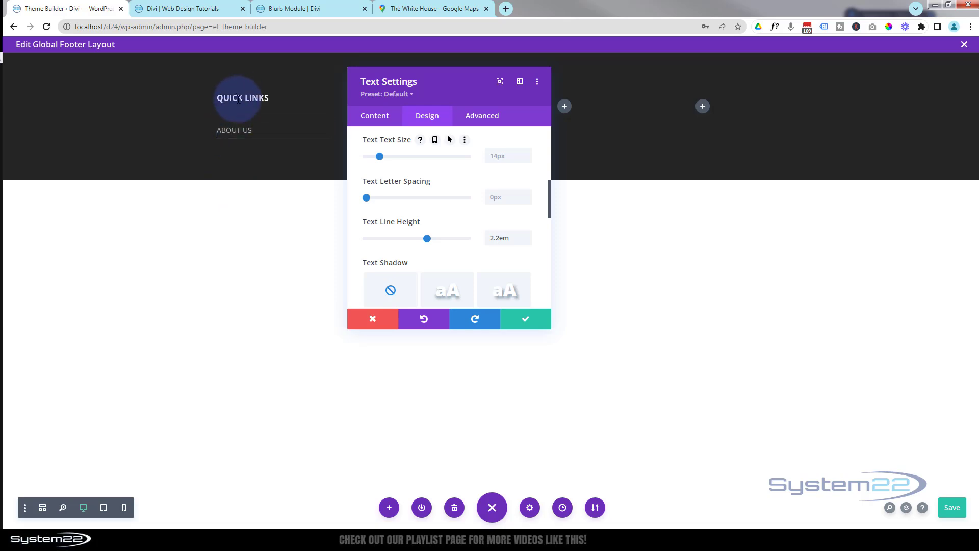
click(205, 11)
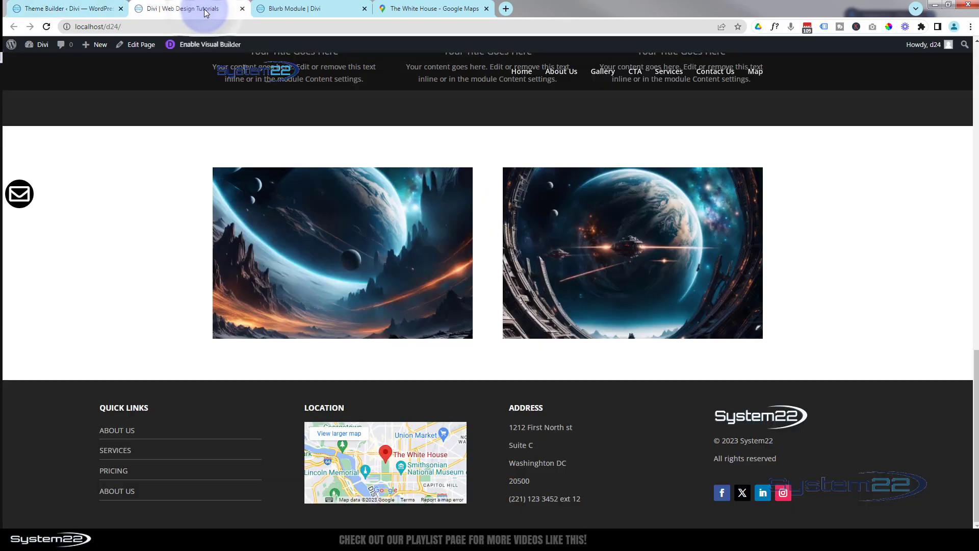
click(87, 8)
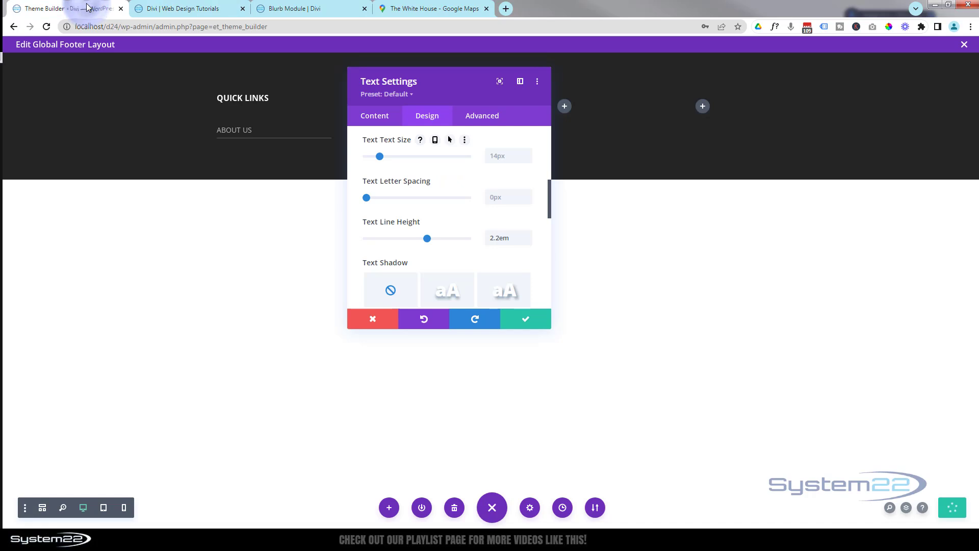
click(525, 320)
Set the Quick Links heading's bottom margin to 10px, check the spacing against the reference footer, and save the heading's settings
mouse_move(260, 119)
mouse_down()
mouse_move(245, 105)
mouse_move(256, 103)
mouse_up()
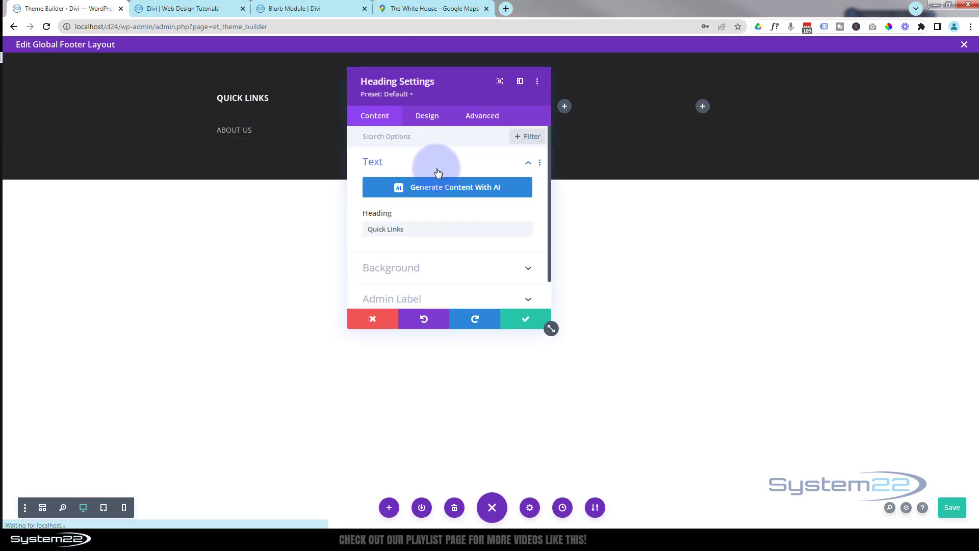
click(428, 117)
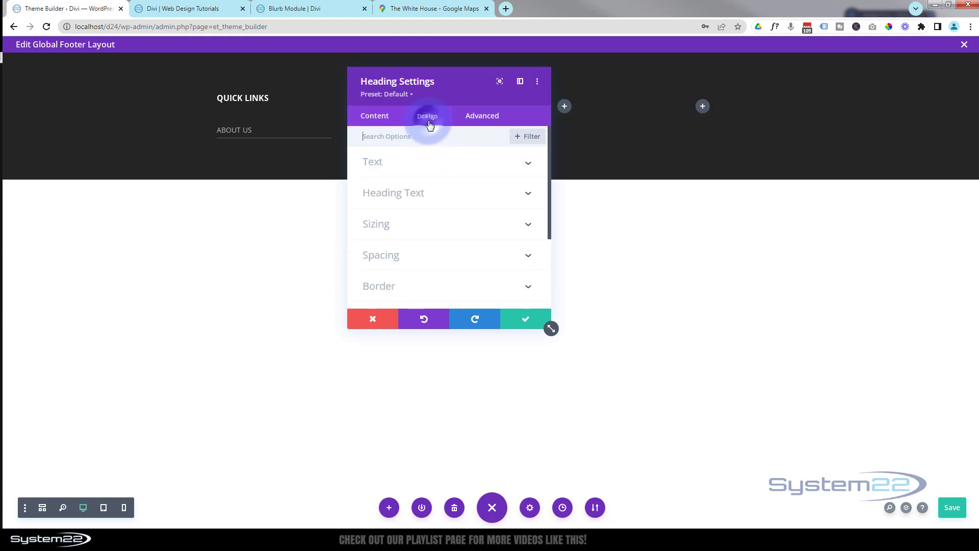
click(429, 254)
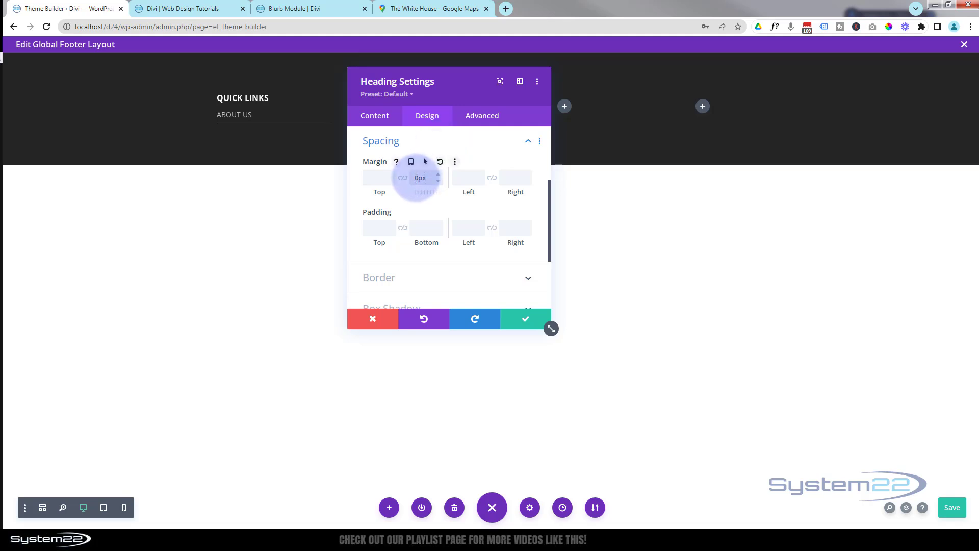
click(437, 175)
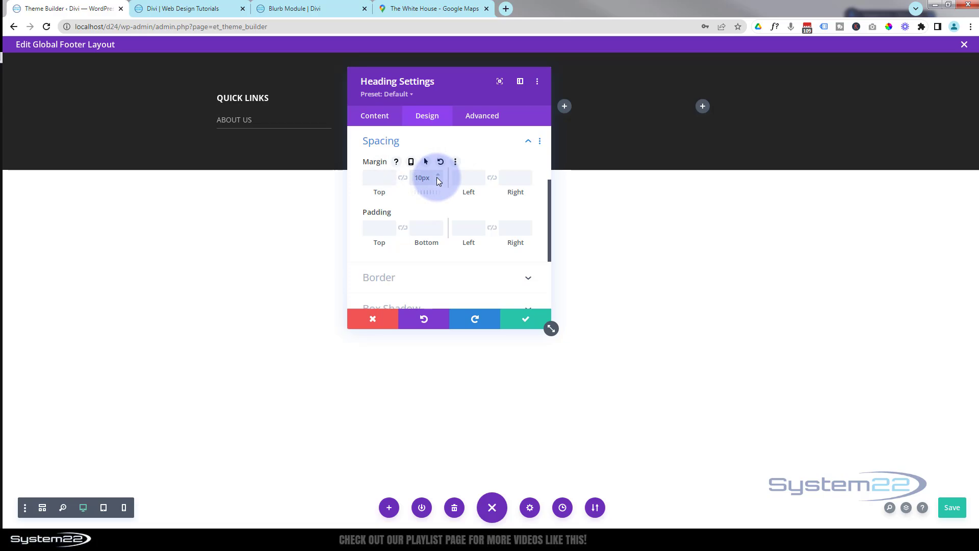
click(186, 9)
click(91, 10)
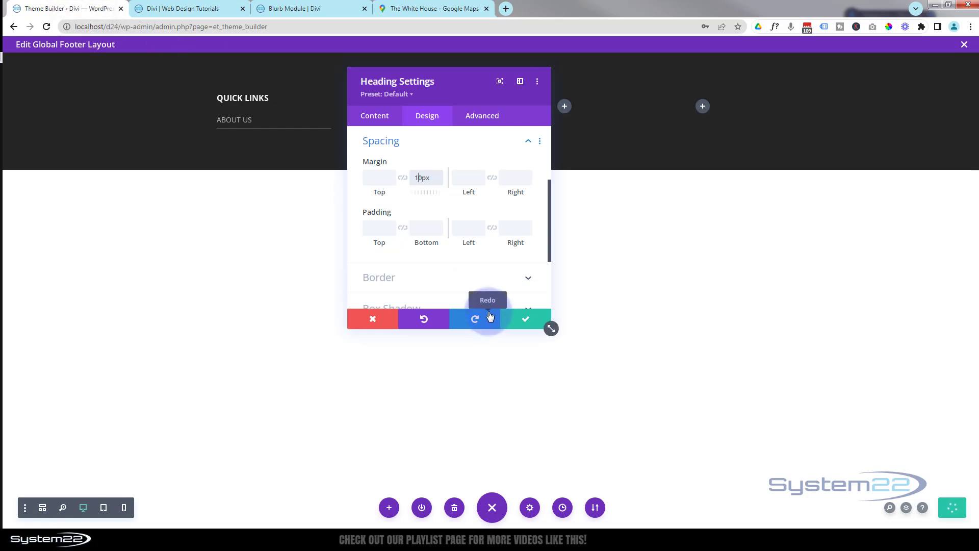
click(539, 324)
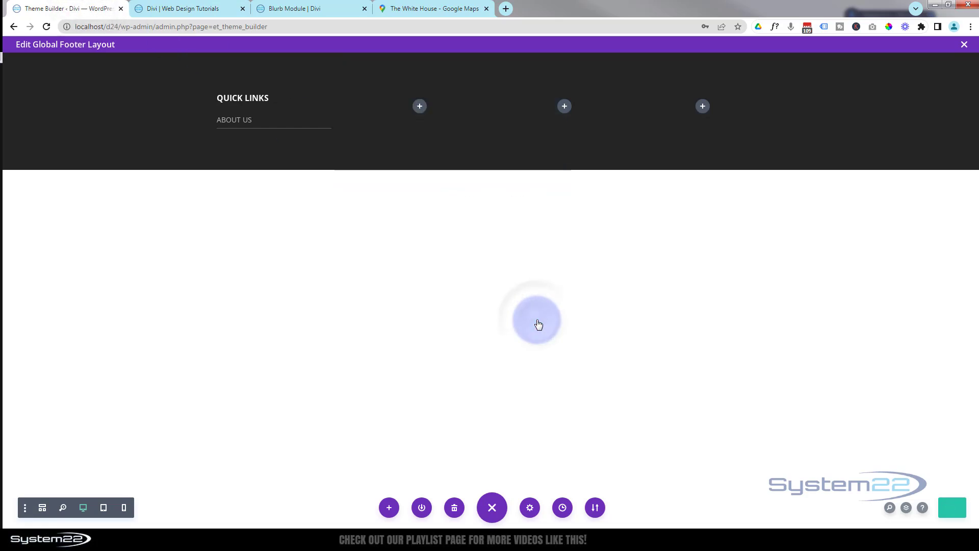
Turn the "about us" text into a link with the placeholder URL "#"
mouse_move(240, 121)
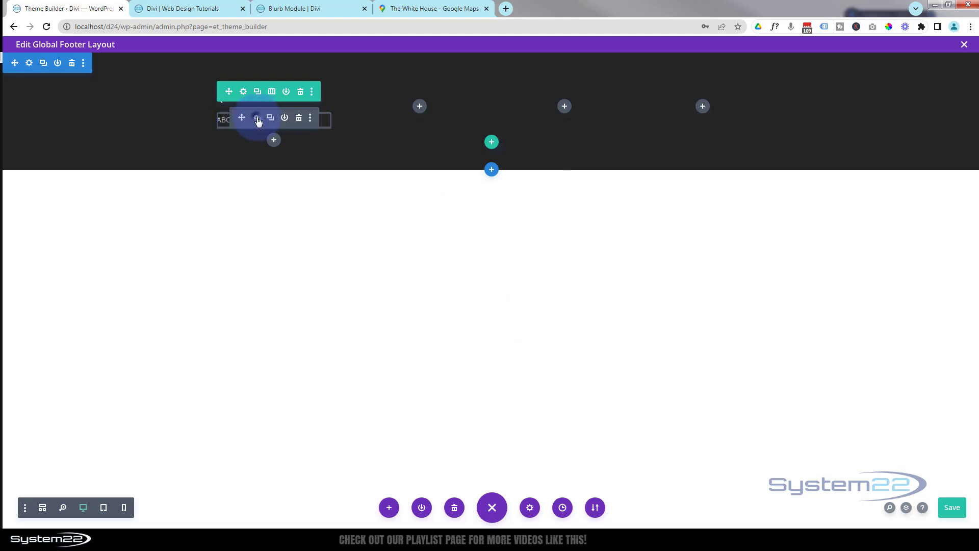
click(257, 119)
scroll(469, 272, down, 2)
drag(398, 223, 369, 223)
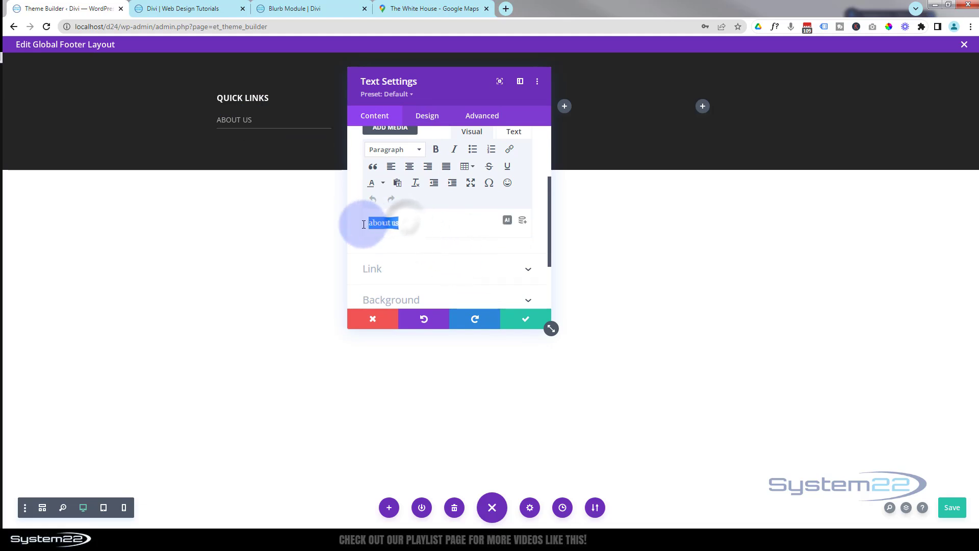
click(509, 149)
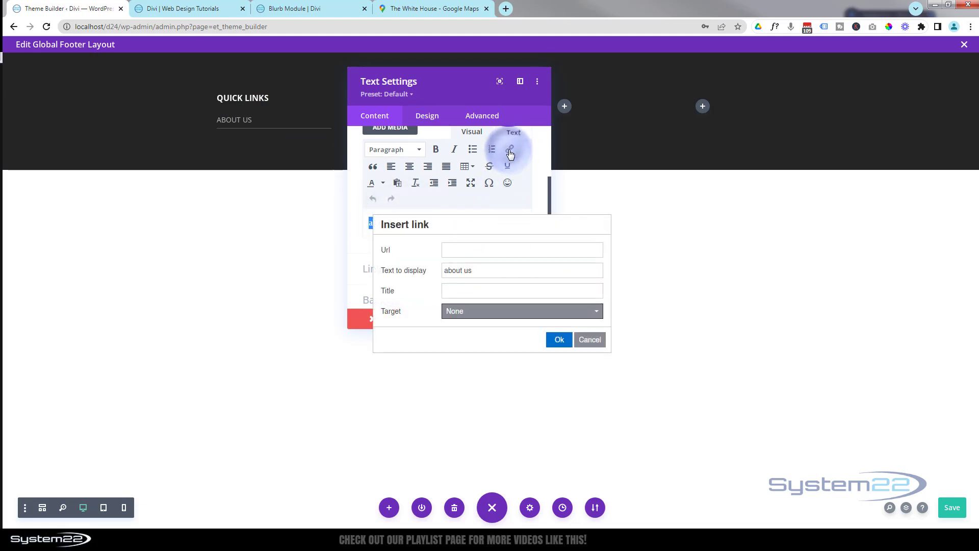
click(454, 249)
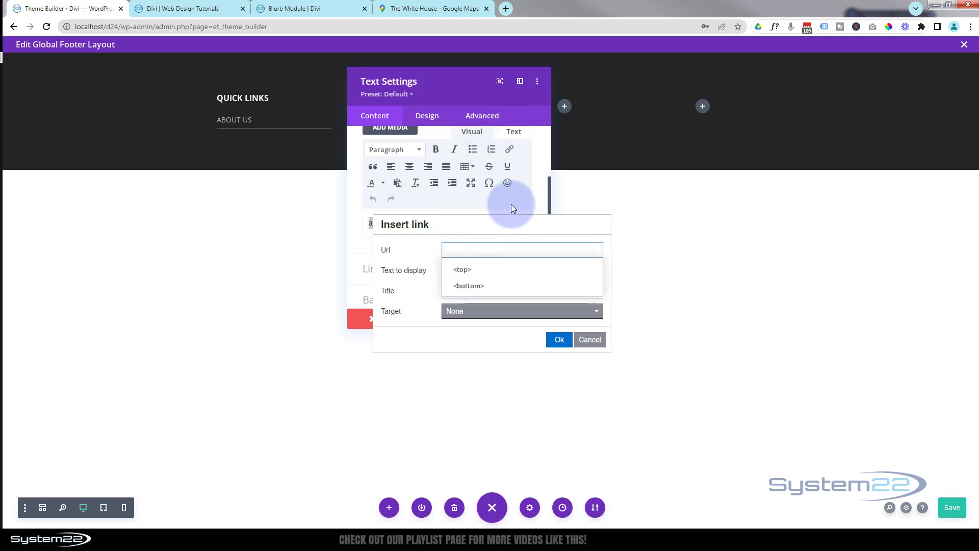
text(#)
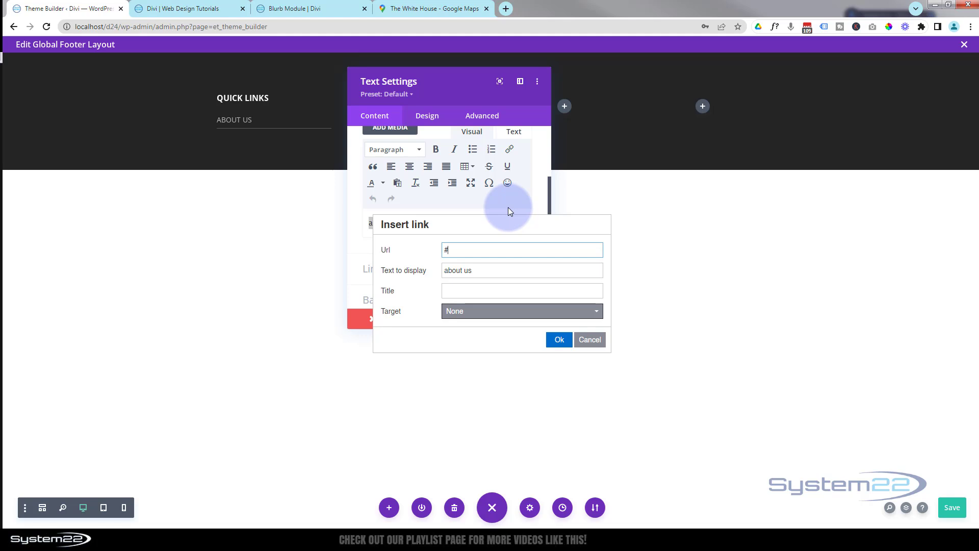
click(558, 340)
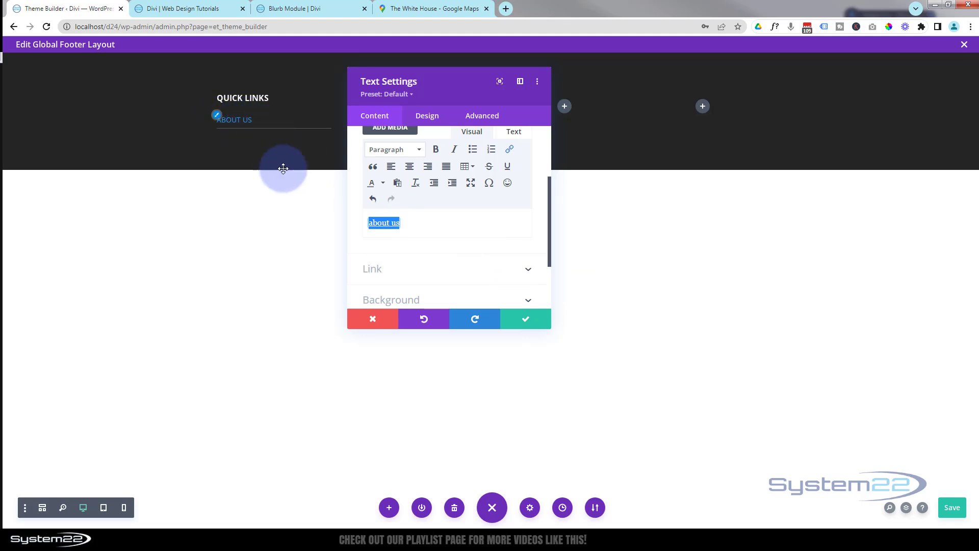
Set the "about us" link text color to #c1c1c1 and save the module's settings
click(217, 117)
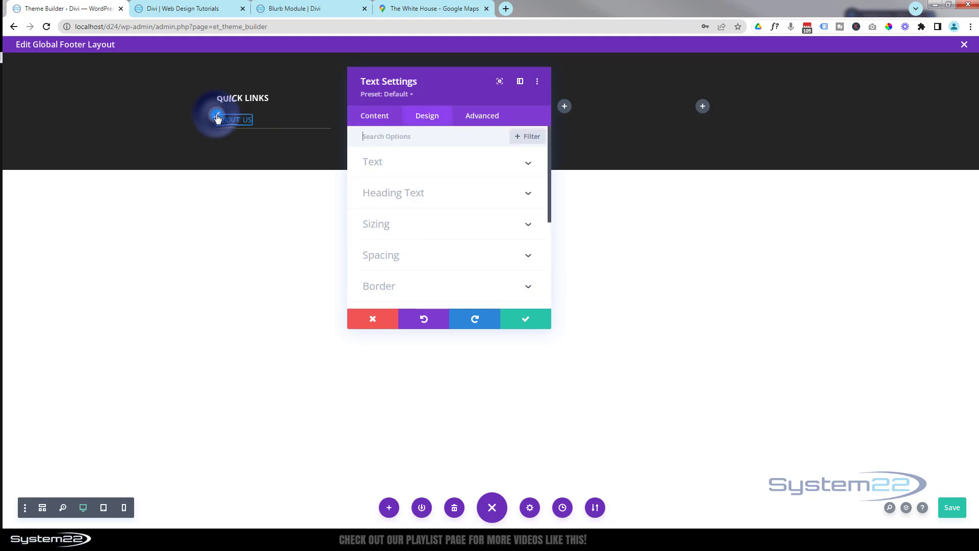
click(449, 168)
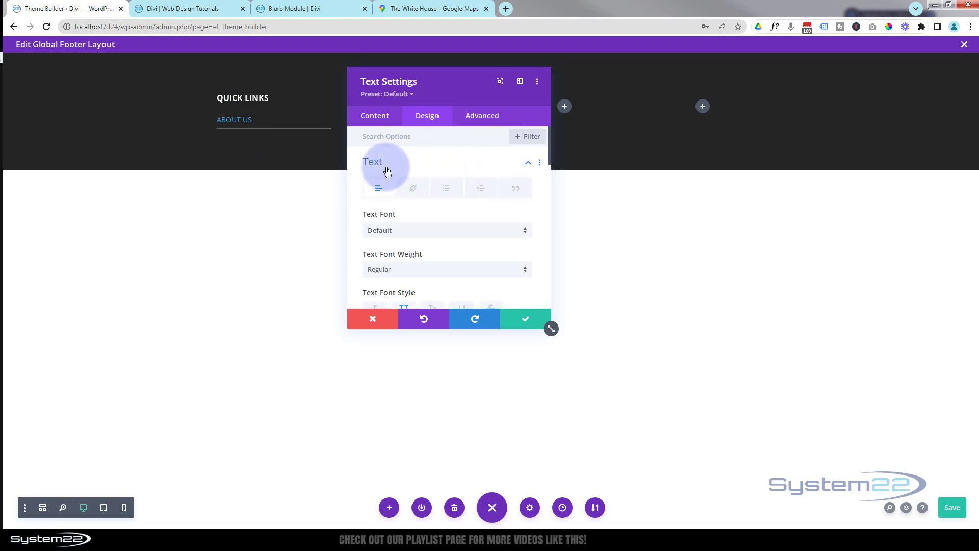
click(414, 189)
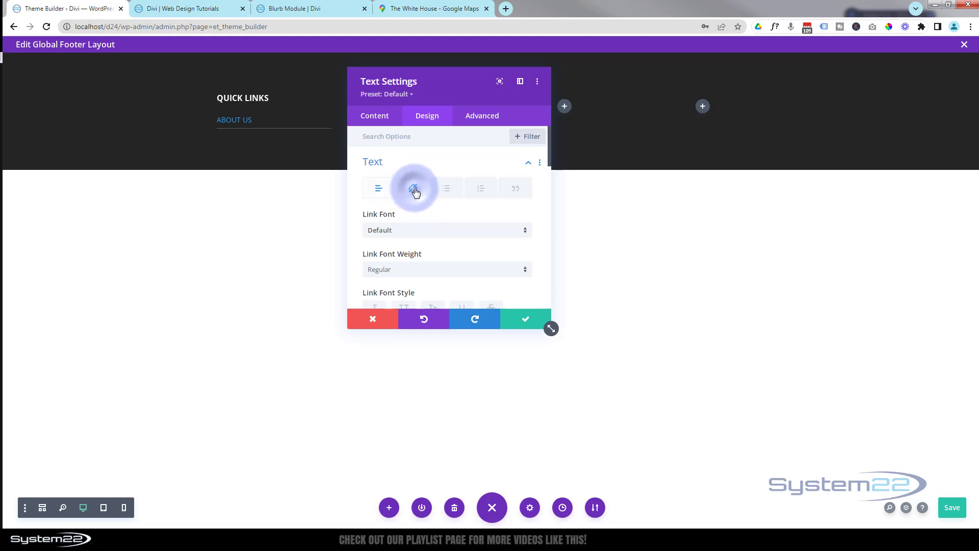
scroll(428, 224, down, 3)
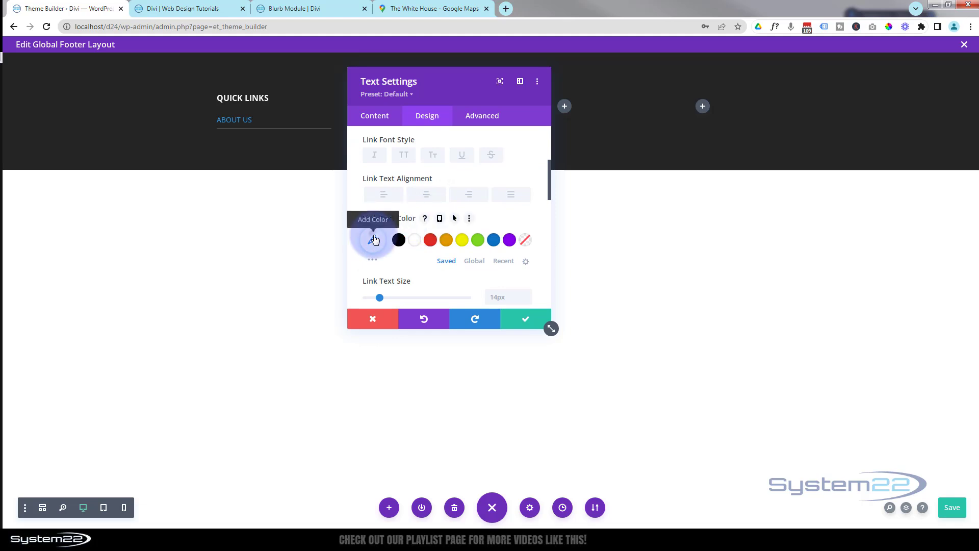
click(371, 238)
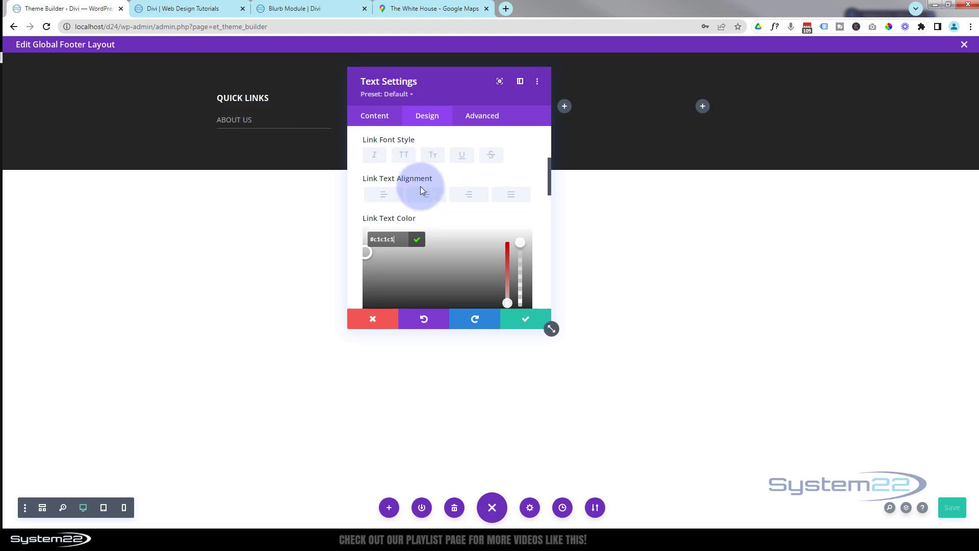
click(517, 319)
Duplicate the "about us" text module in the first column
mouse_move(231, 133)
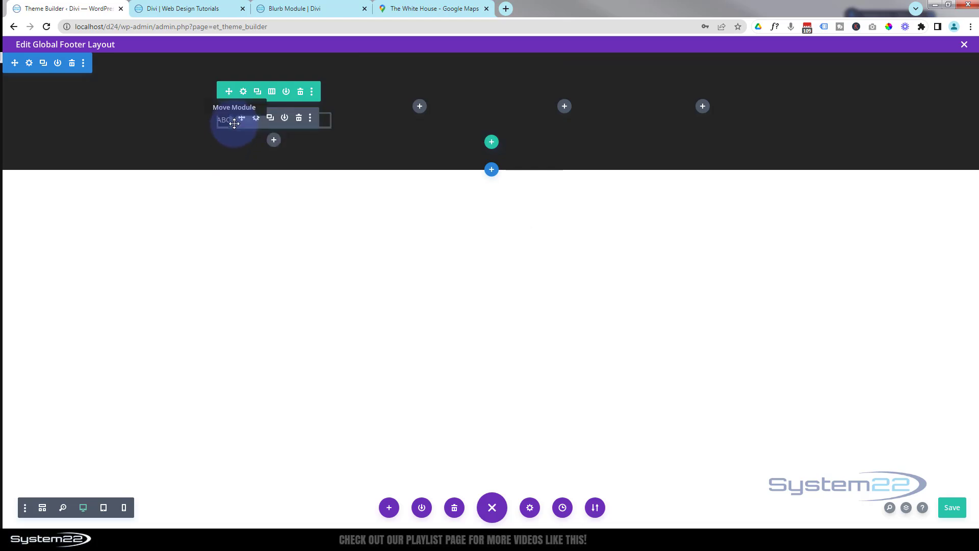
click(271, 118)
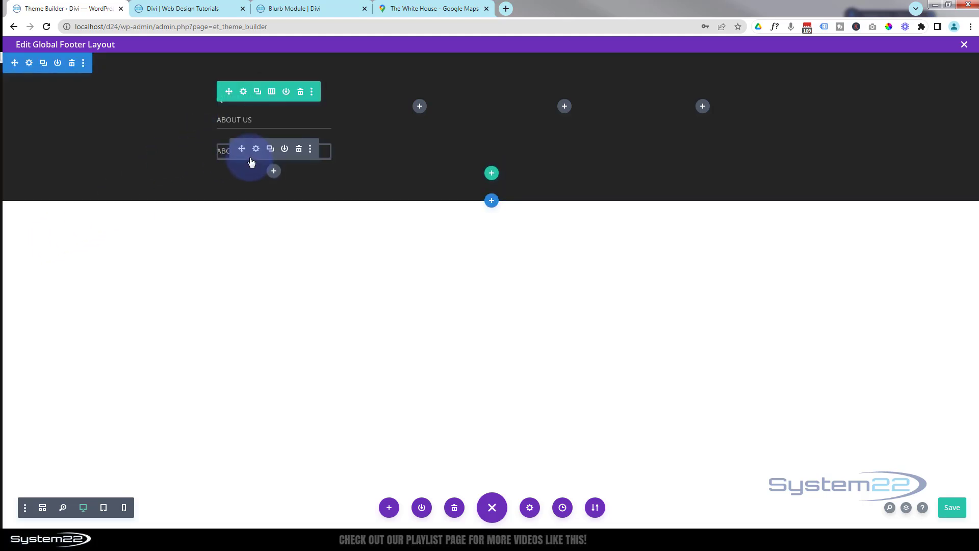
drag(249, 134, 251, 131)
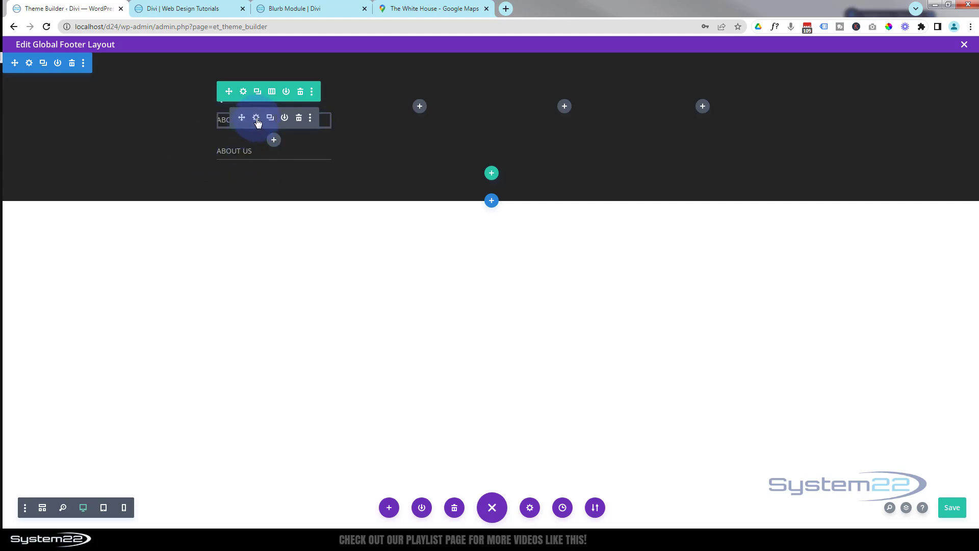
Set the upper "about us" module's bottom margin to 10px and save its settings
click(256, 120)
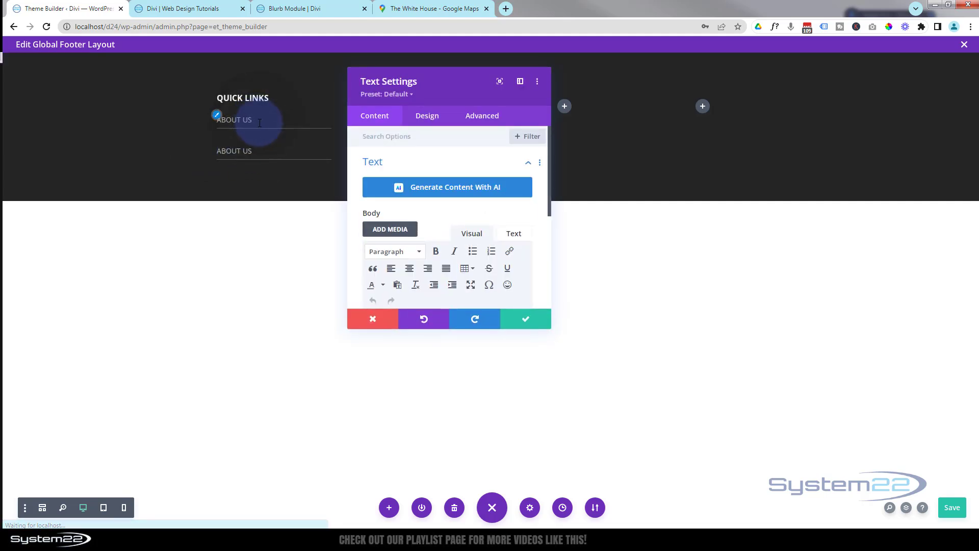
click(427, 116)
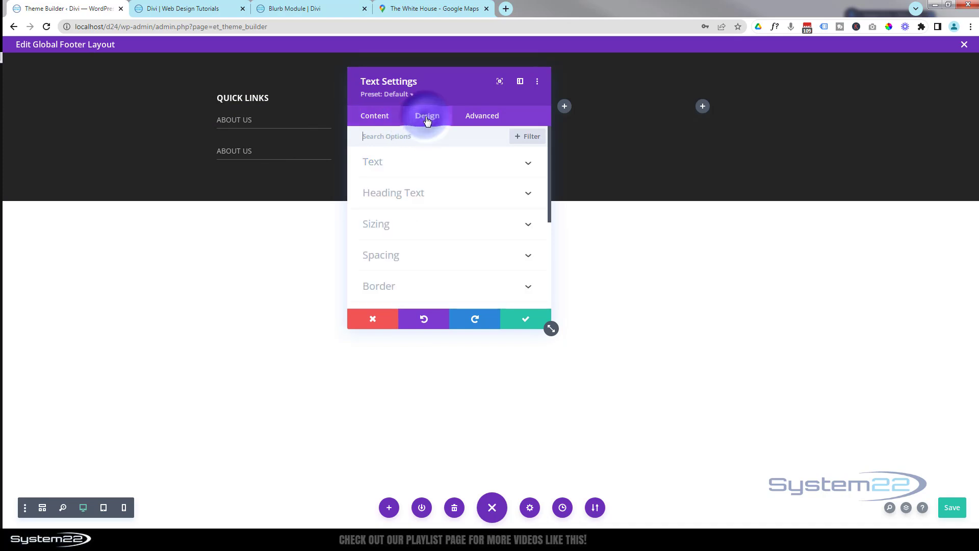
click(427, 252)
click(418, 177)
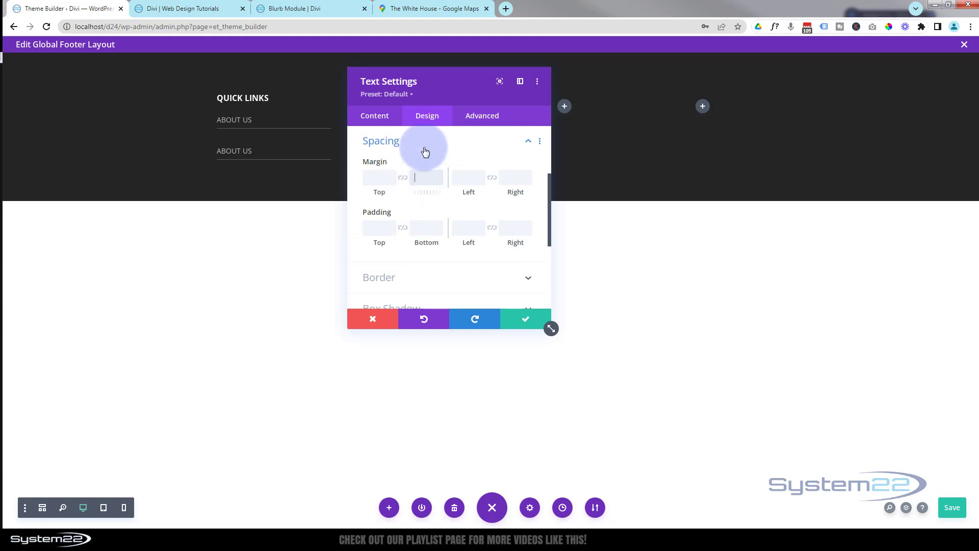
text(10px)
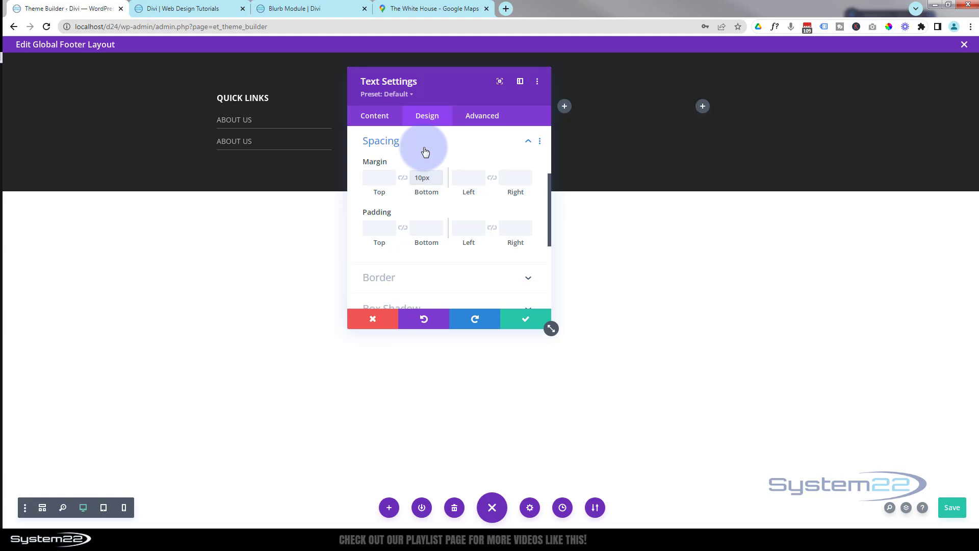
click(520, 319)
Delete the second "about us" module and make a fresh duplicate of the first one
mouse_move(253, 148)
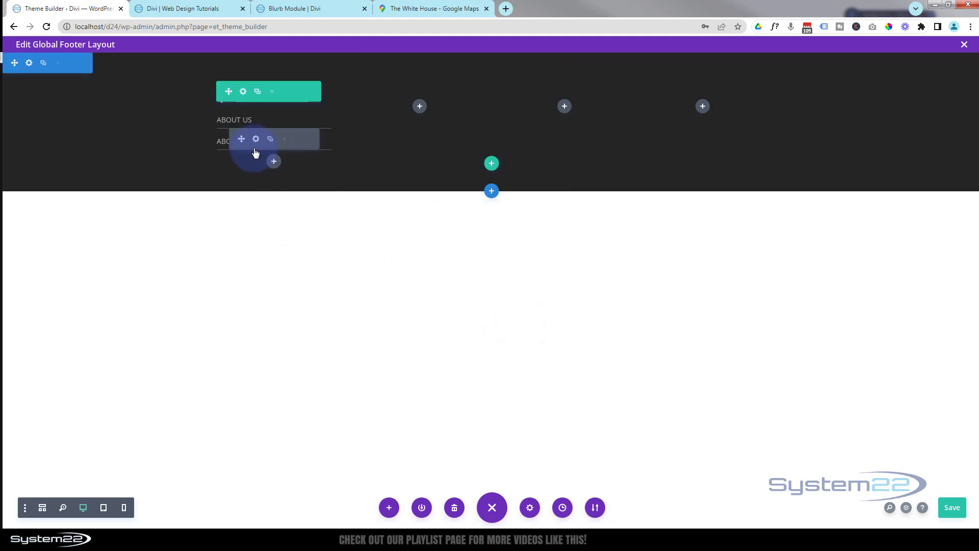
click(297, 141)
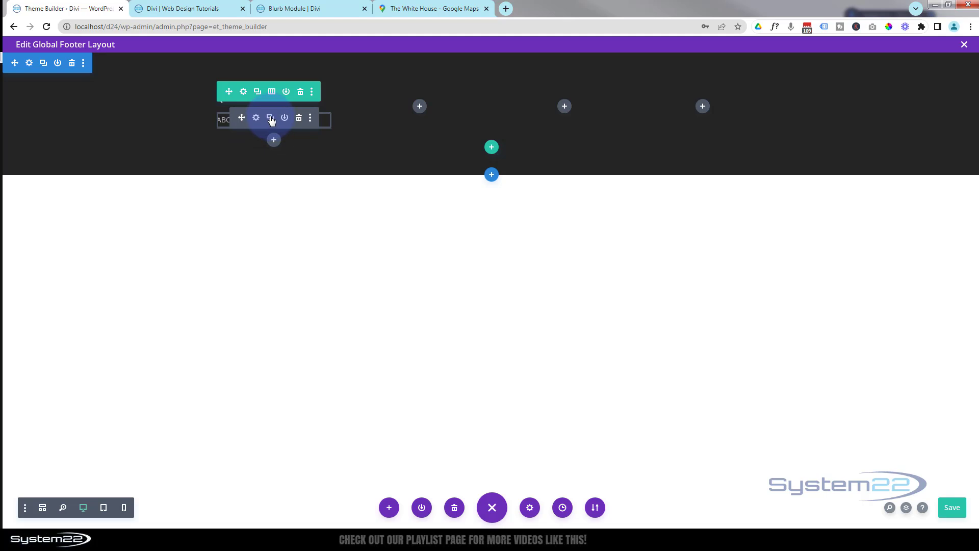
click(271, 120)
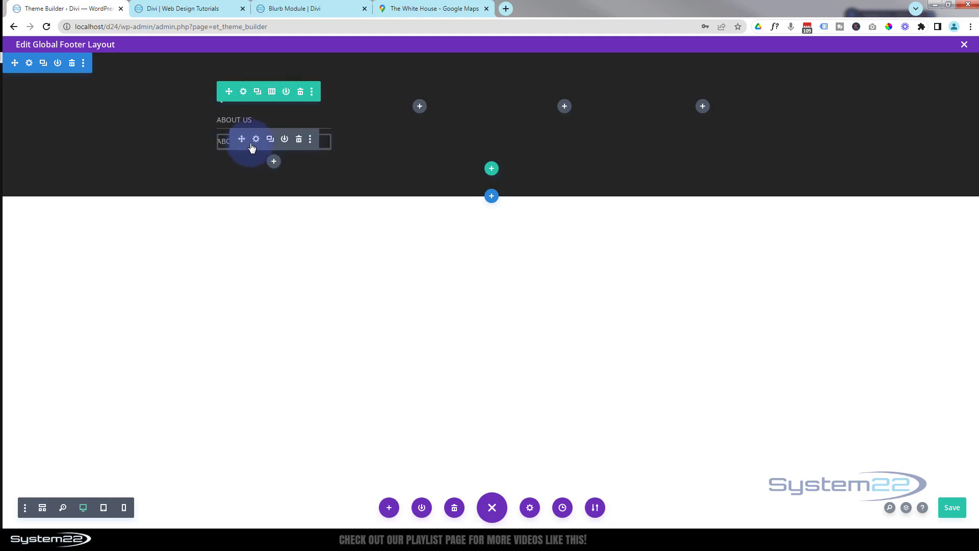
Change the duplicated module's body text to "services" and save its settings
click(256, 140)
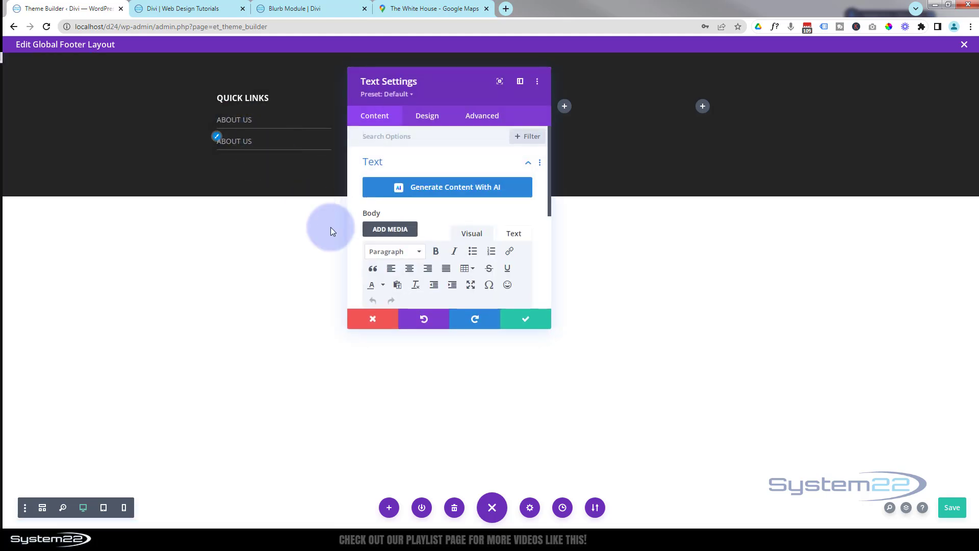
scroll(403, 254, down, 2)
drag(402, 225, 357, 227)
text(services)
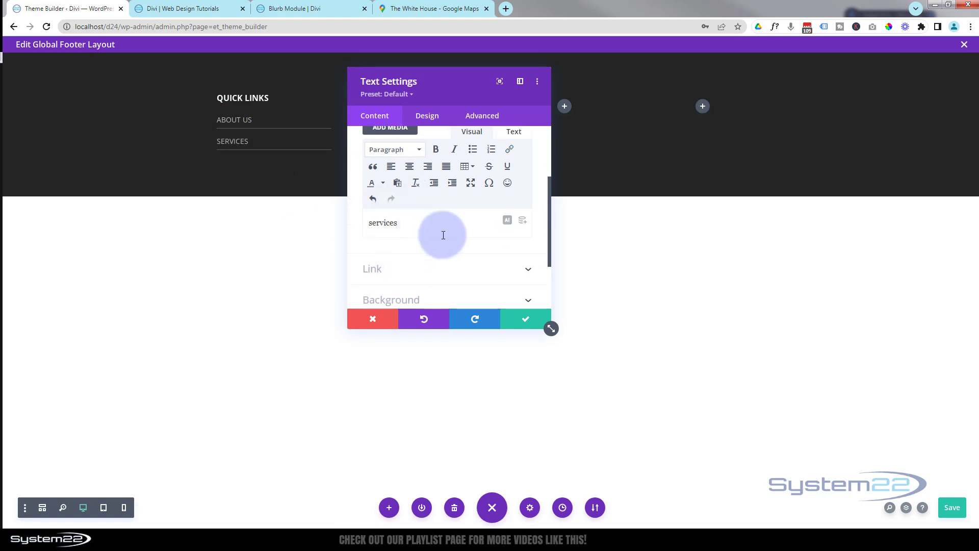
click(521, 320)
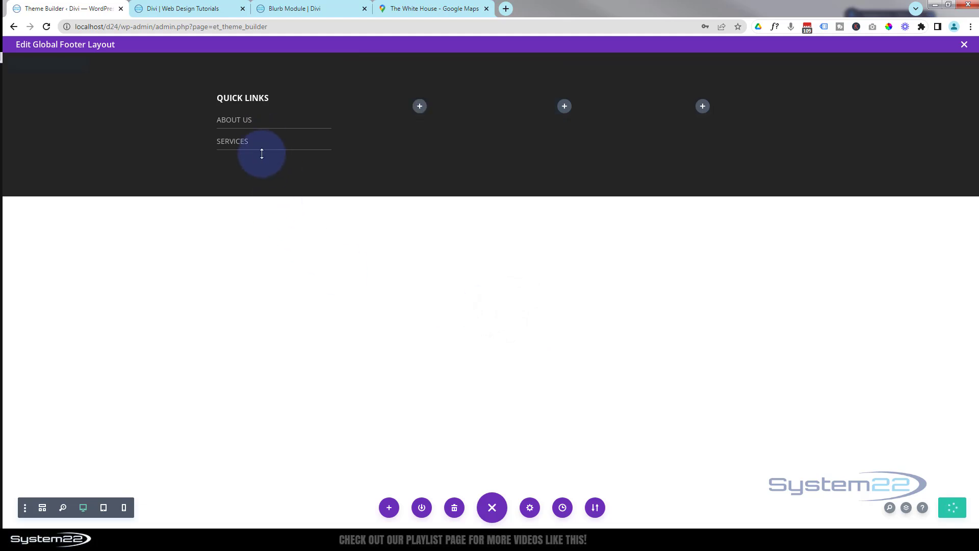
Duplicate the "services" module to add "pricing" and "contact us" links below it
mouse_move(261, 146)
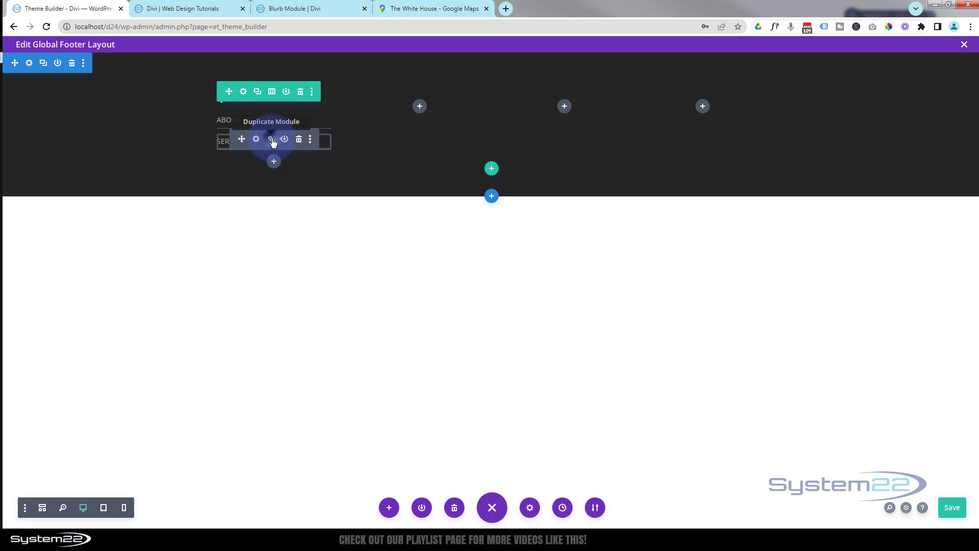
click(272, 142)
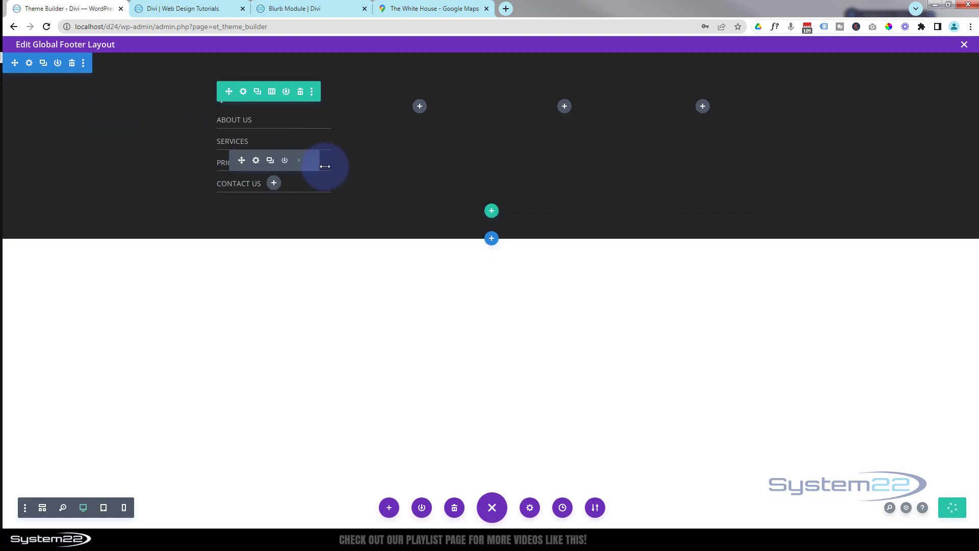
Set both the footer row's width and its max width to 100%
click(243, 92)
click(422, 116)
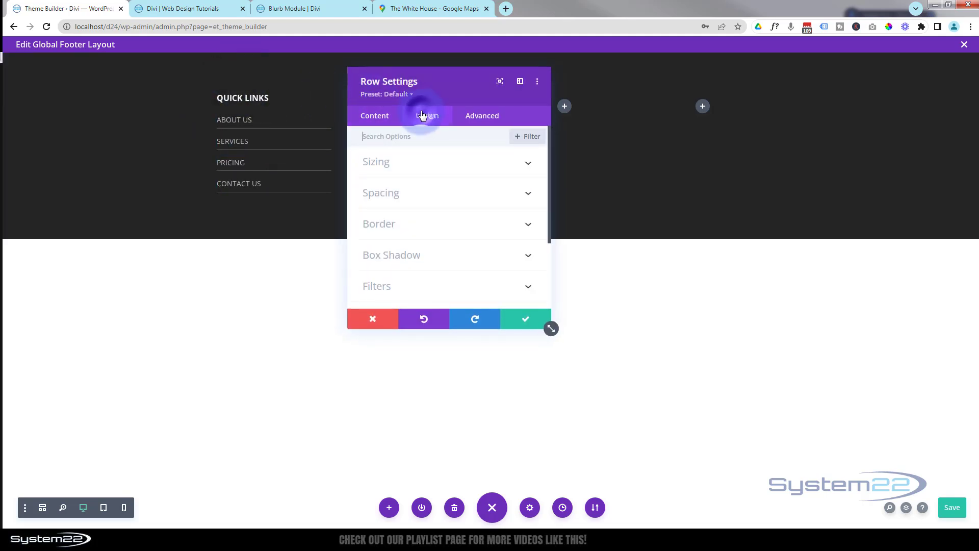
click(429, 164)
scroll(442, 182, down, 1)
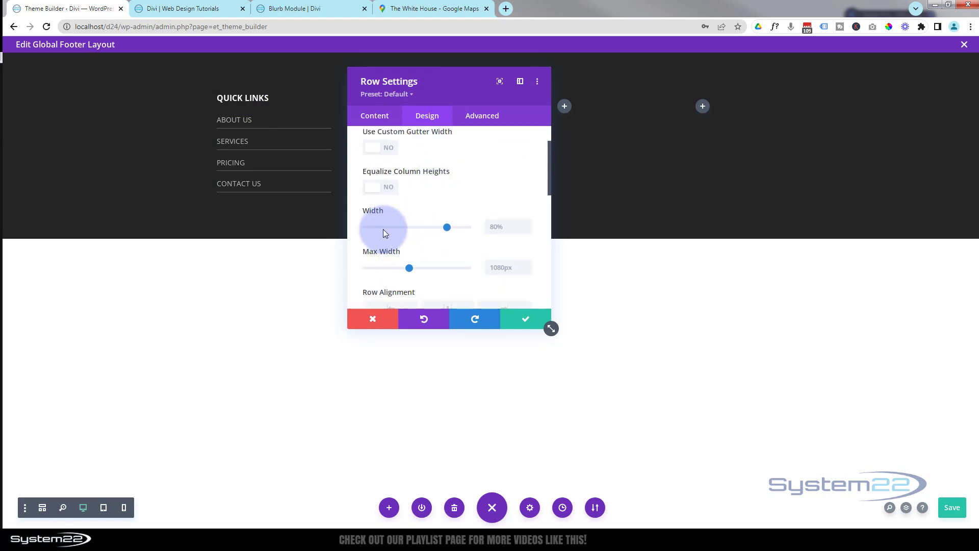
drag(446, 227, 482, 227)
key(ctrl+c)
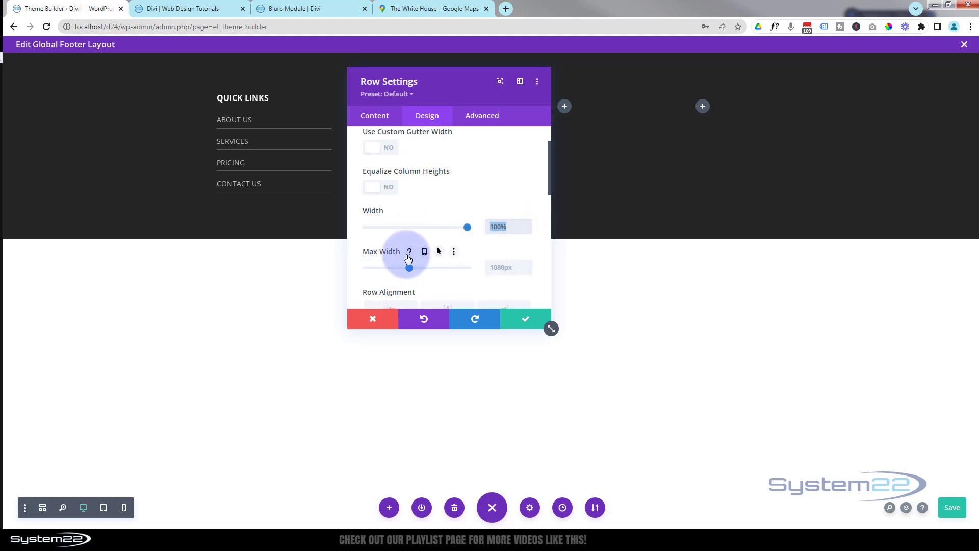
click(490, 267)
key(ctrl+v)
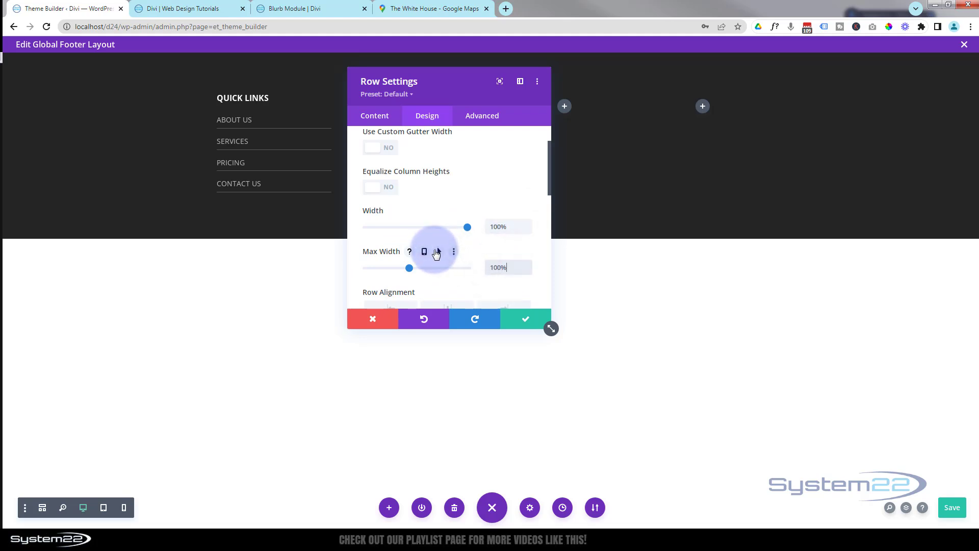
click(491, 266)
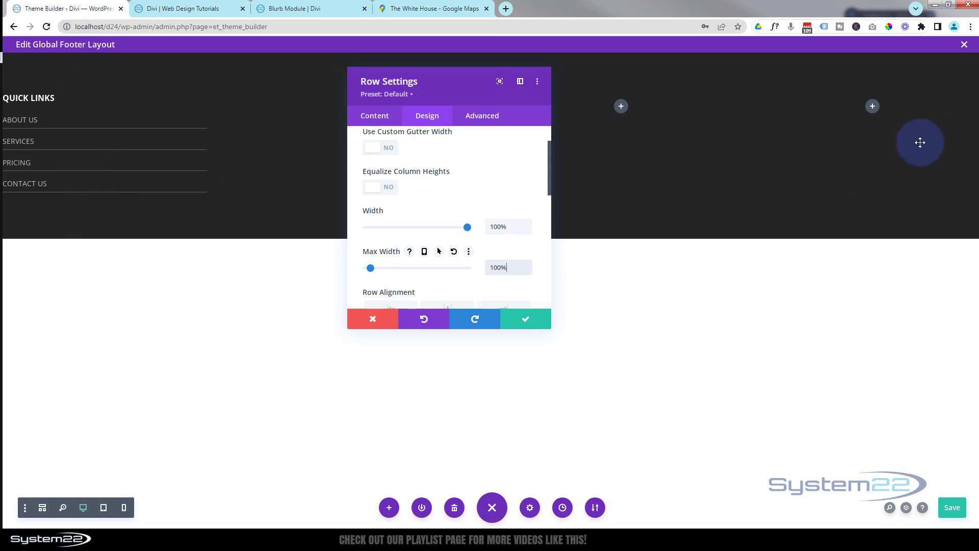
Set the row's left and right padding to 10% and save the row settings
scroll(445, 164, up, 1)
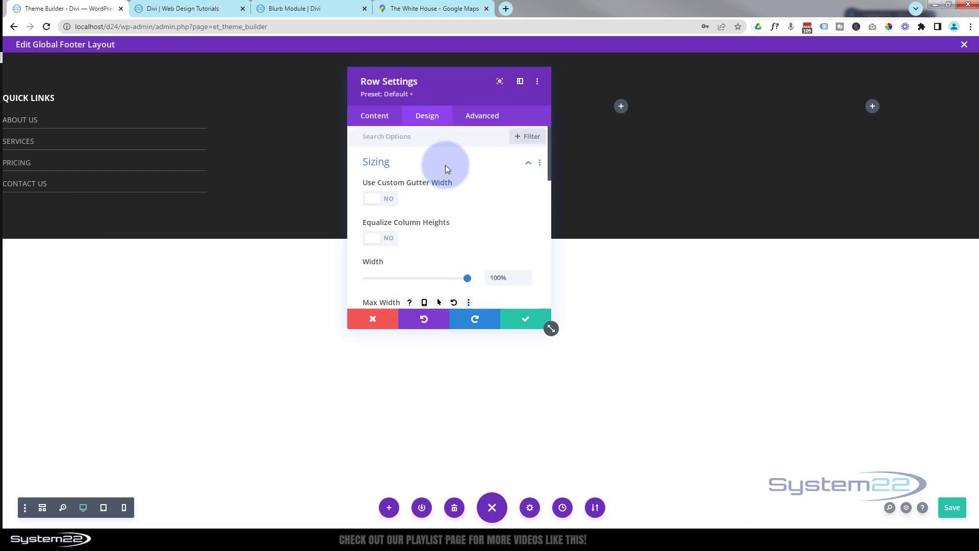
click(445, 164)
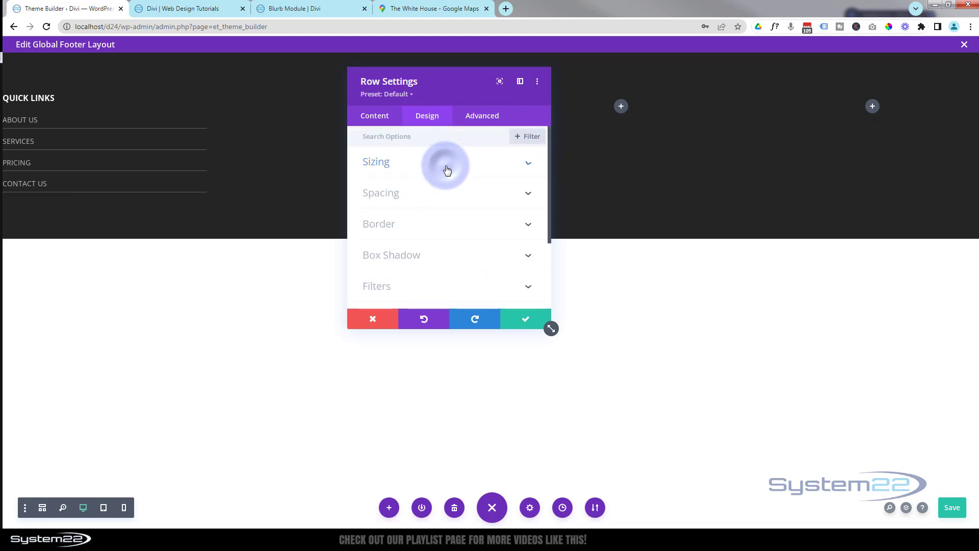
click(448, 199)
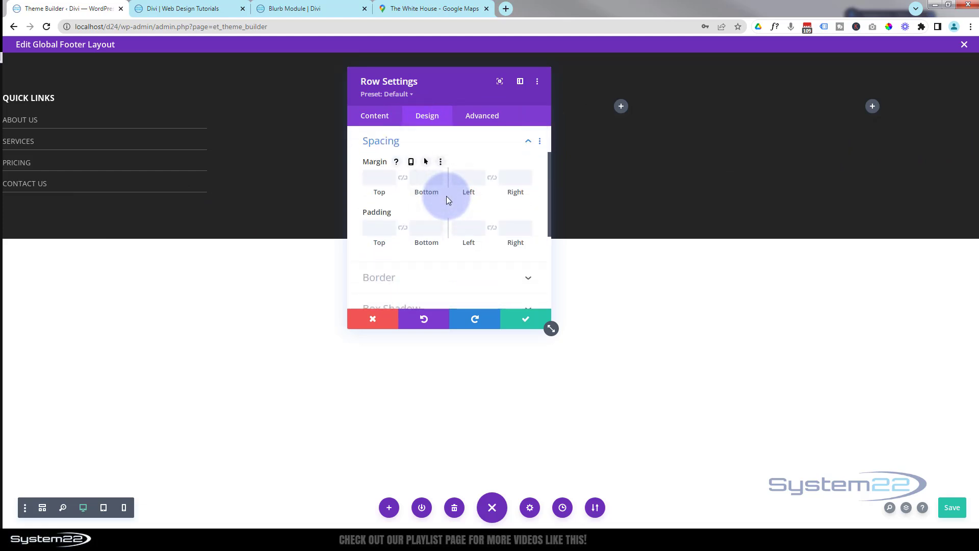
click(423, 142)
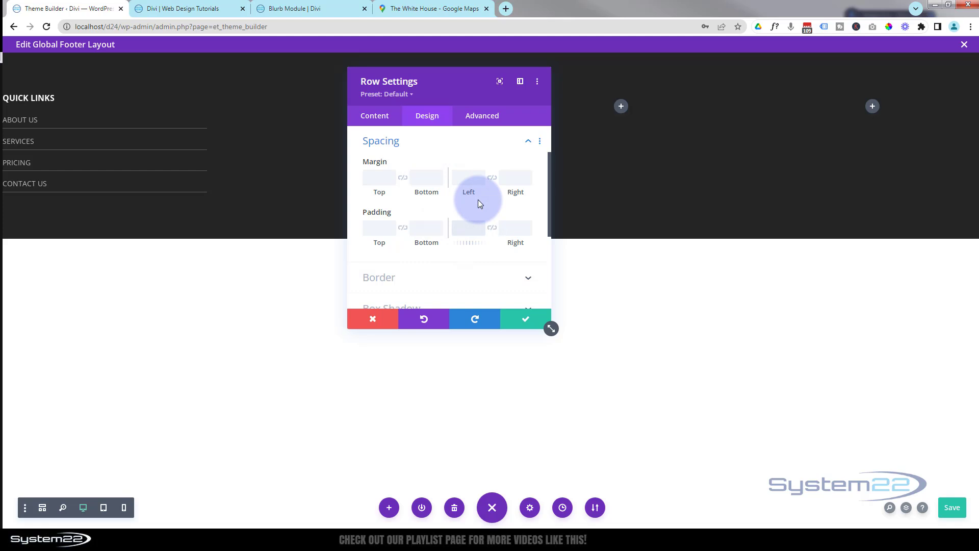
text(10)
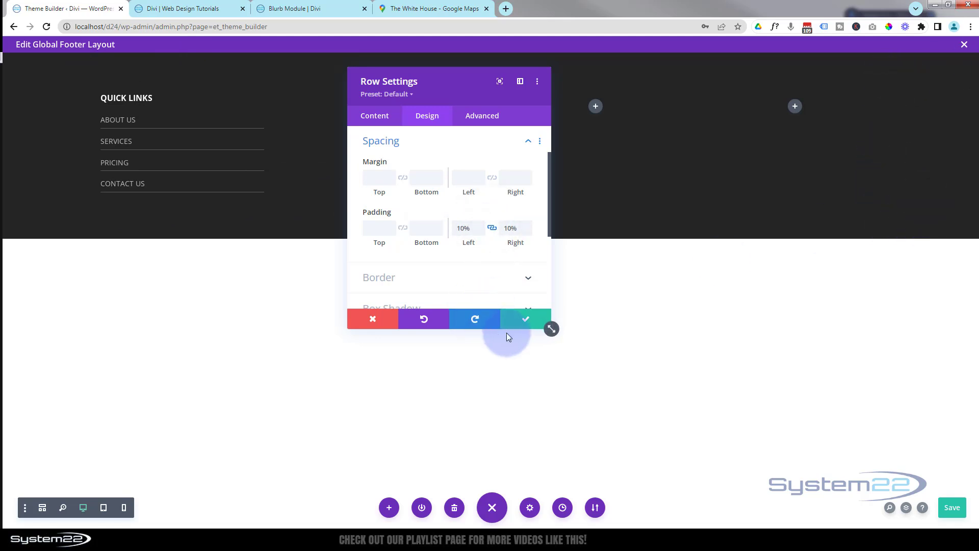
click(519, 322)
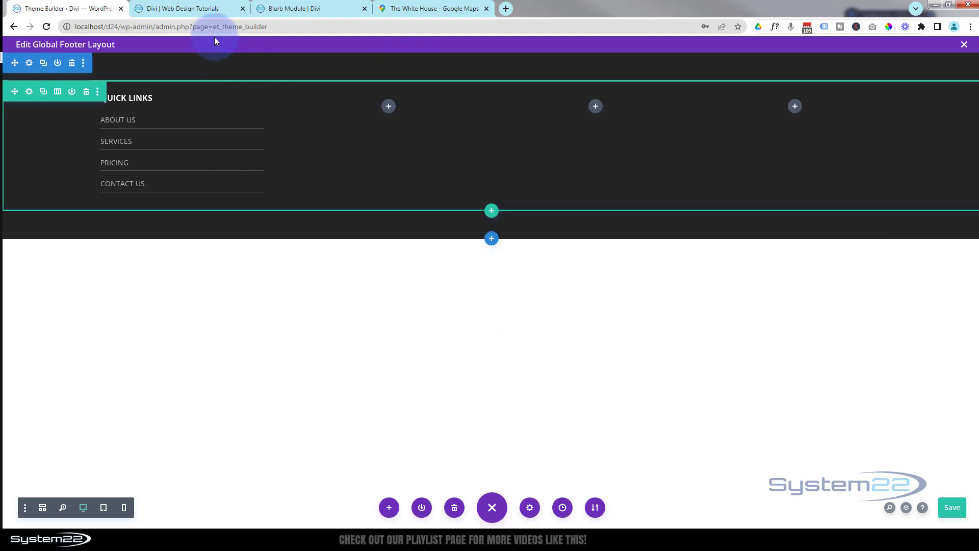
Open The White House in Google Maps from the reference footer's Location map and close the older Google Maps tab
click(203, 11)
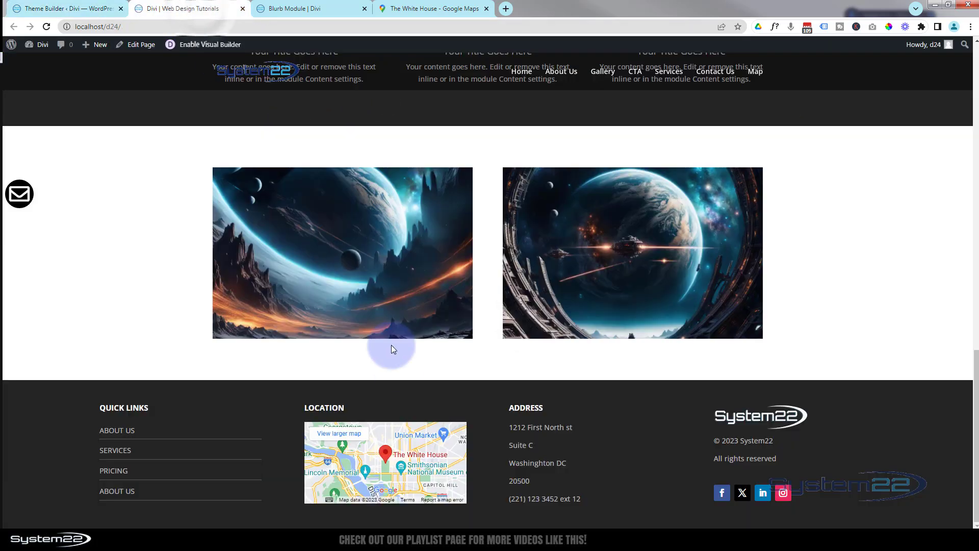
click(400, 465)
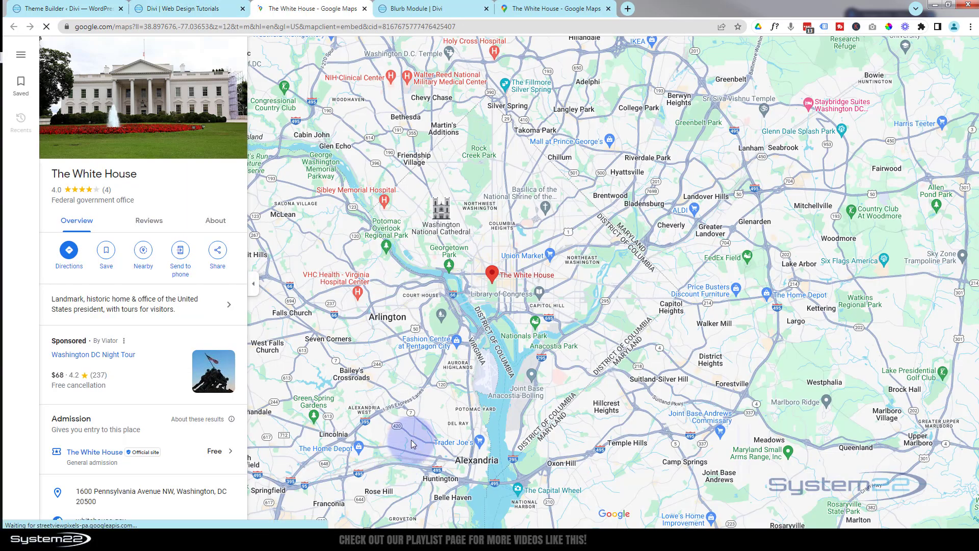
click(610, 11)
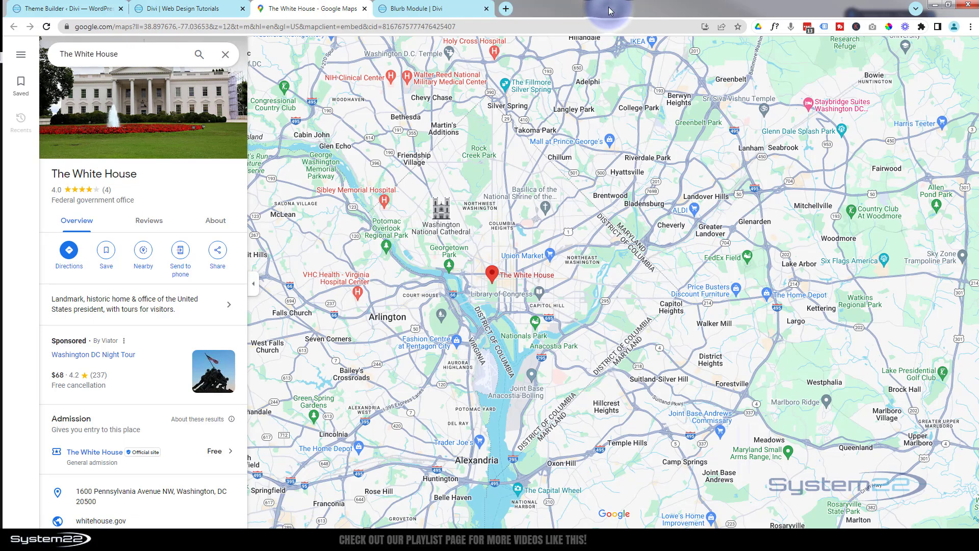
click(655, 151)
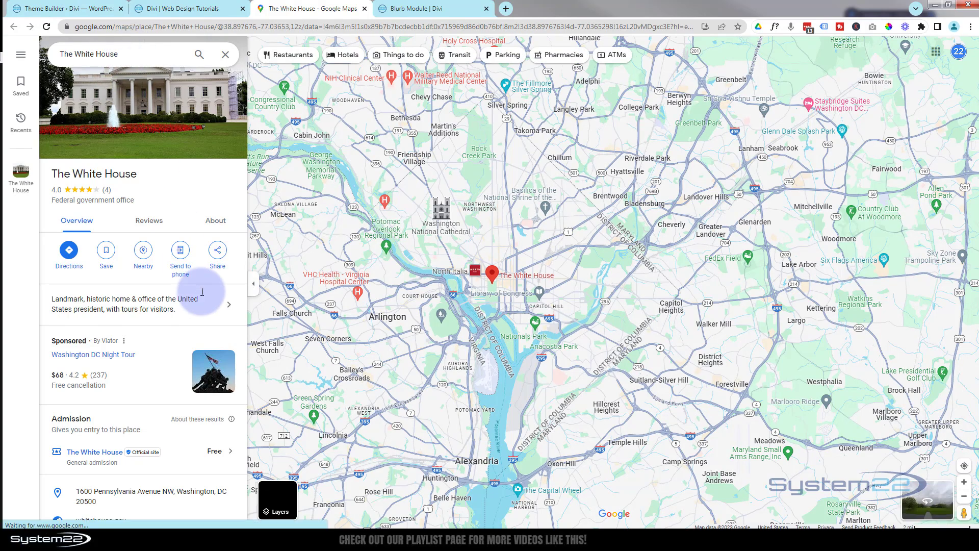
Copy the medium-size embed HTML from The White House's sharing options and return to the Theme Builder footer layout
click(218, 262)
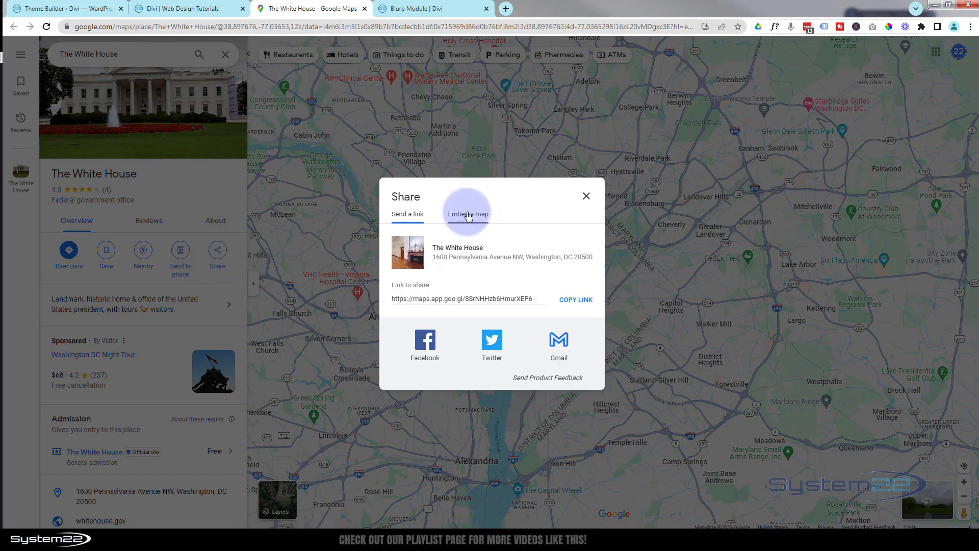
click(468, 216)
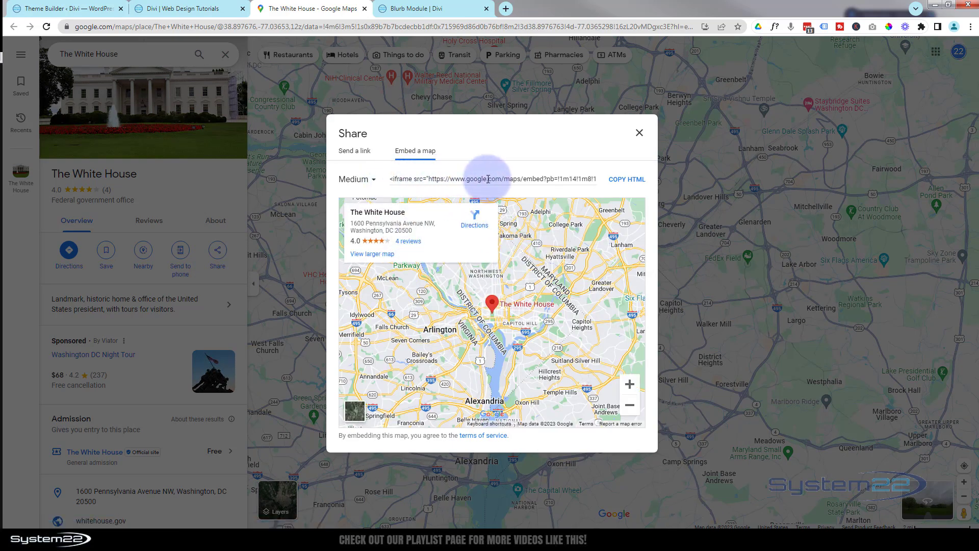
click(622, 185)
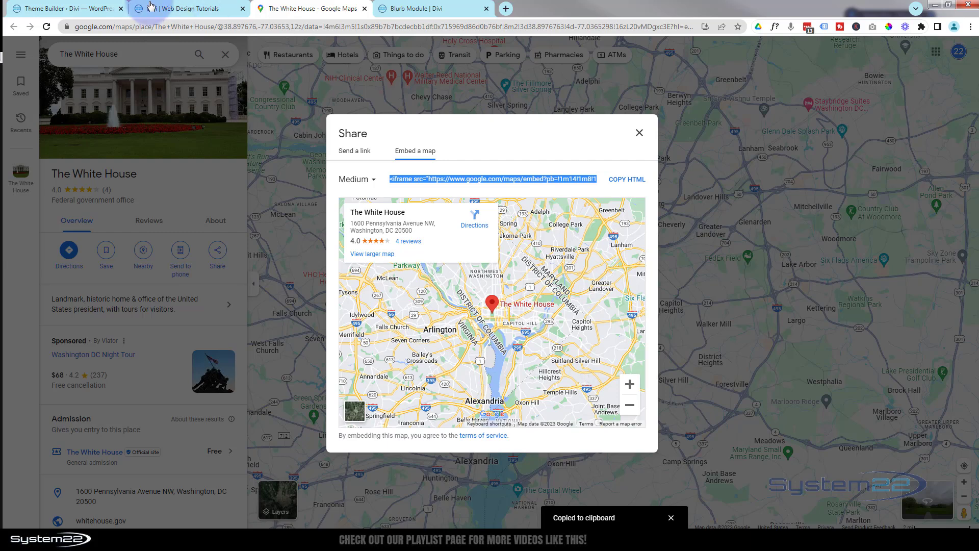
click(88, 8)
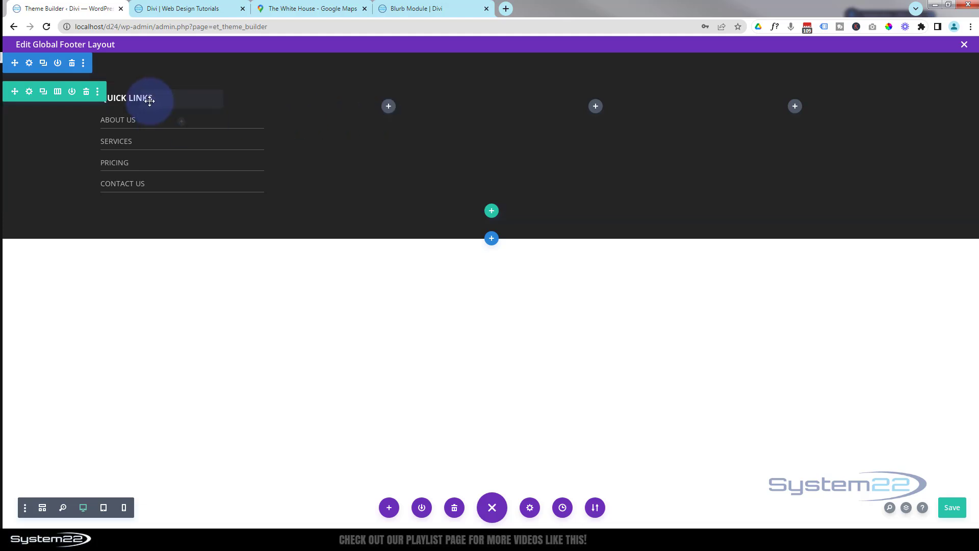
Check the reference footer, then place a copy of the "Quick Links" heading module in the footer's second column
click(183, 9)
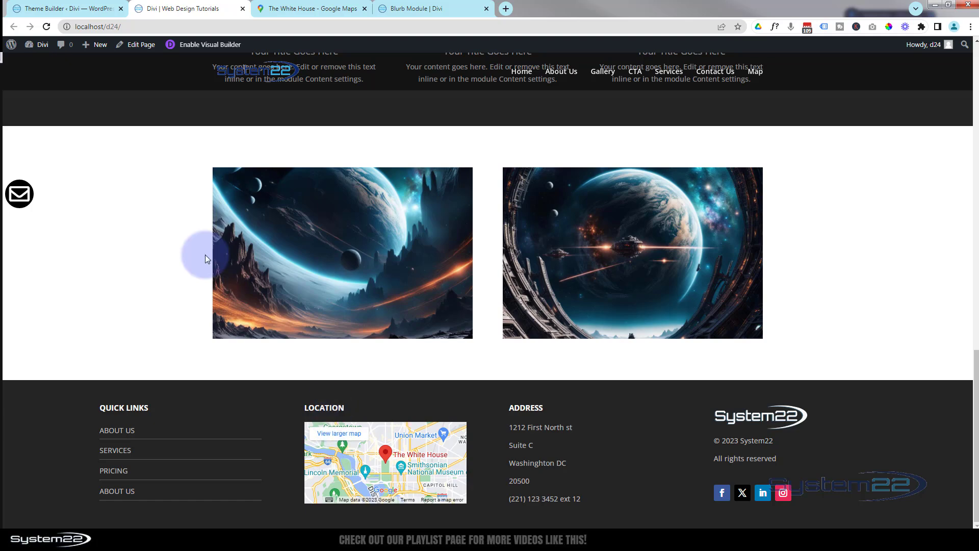
click(66, 8)
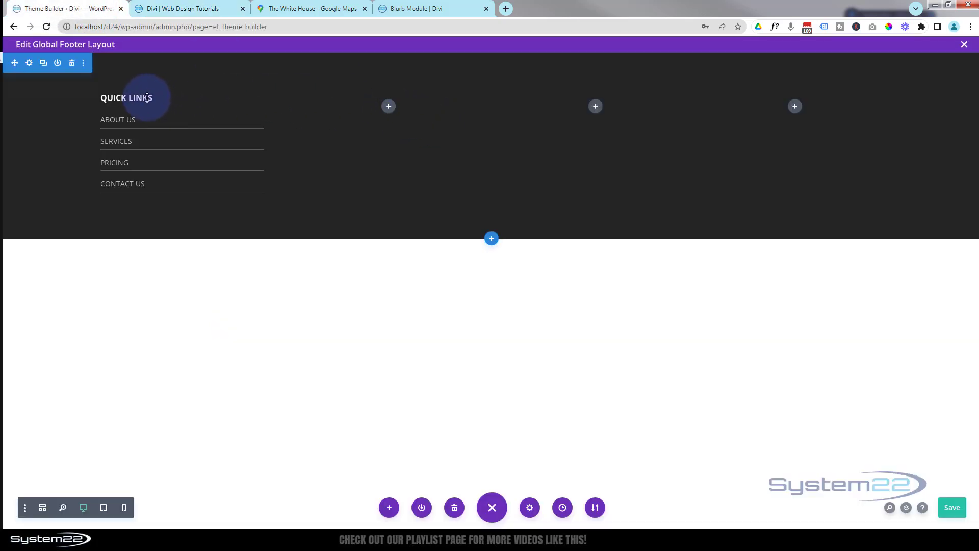
mouse_move(146, 98)
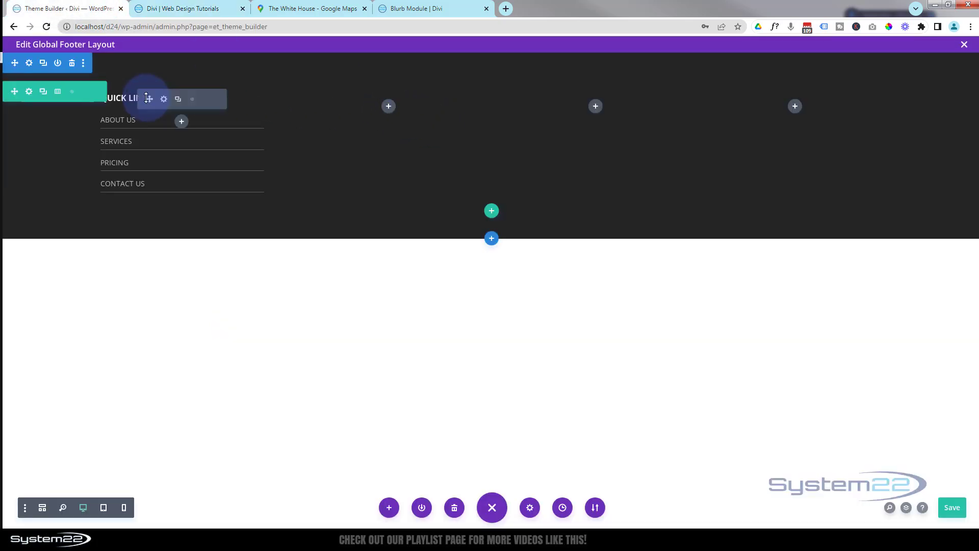
click(178, 99)
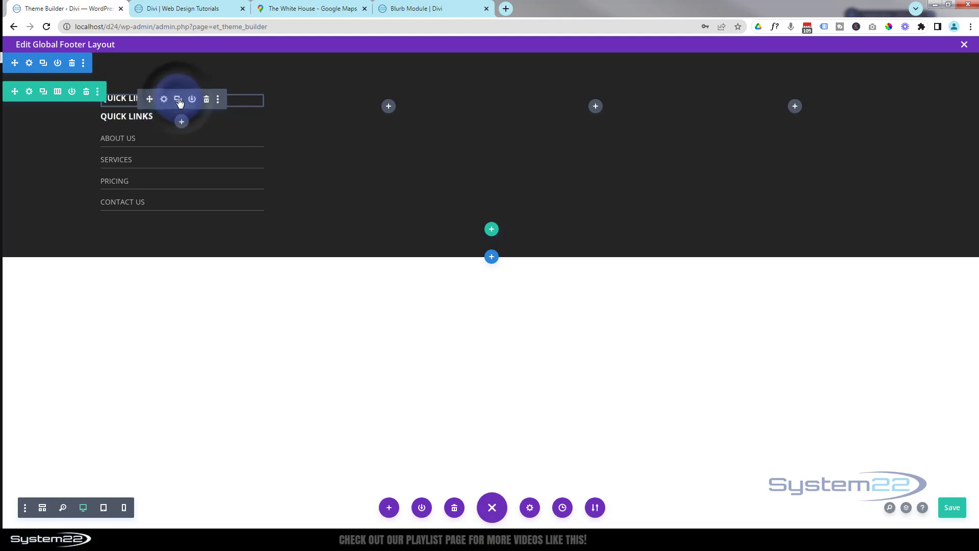
click(206, 99)
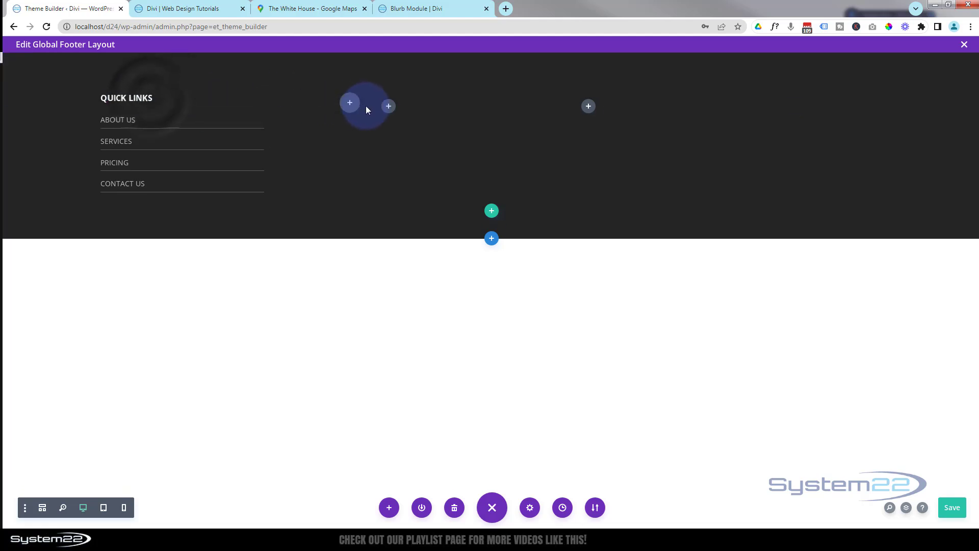
key(ctrl+v)
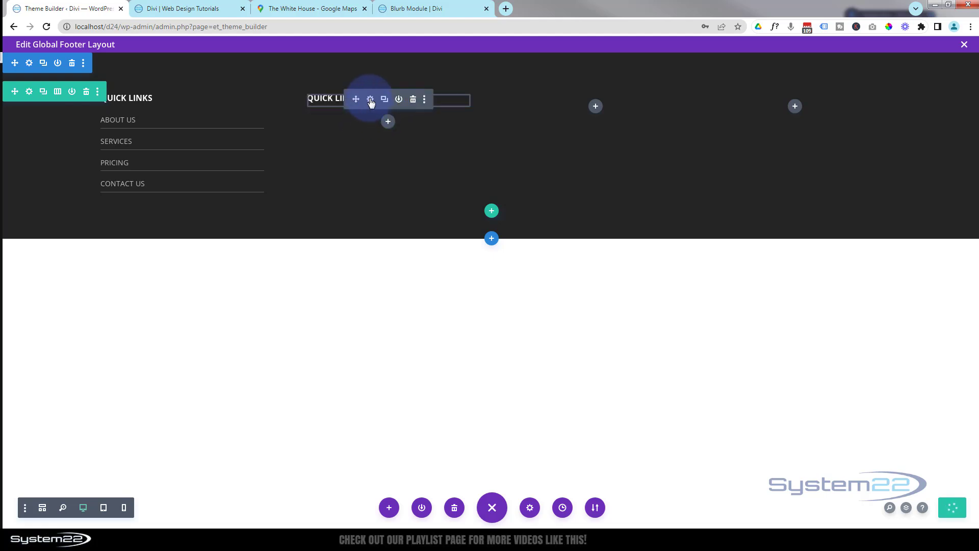
Change the second column's heading text to "location" and save the heading settings
click(371, 100)
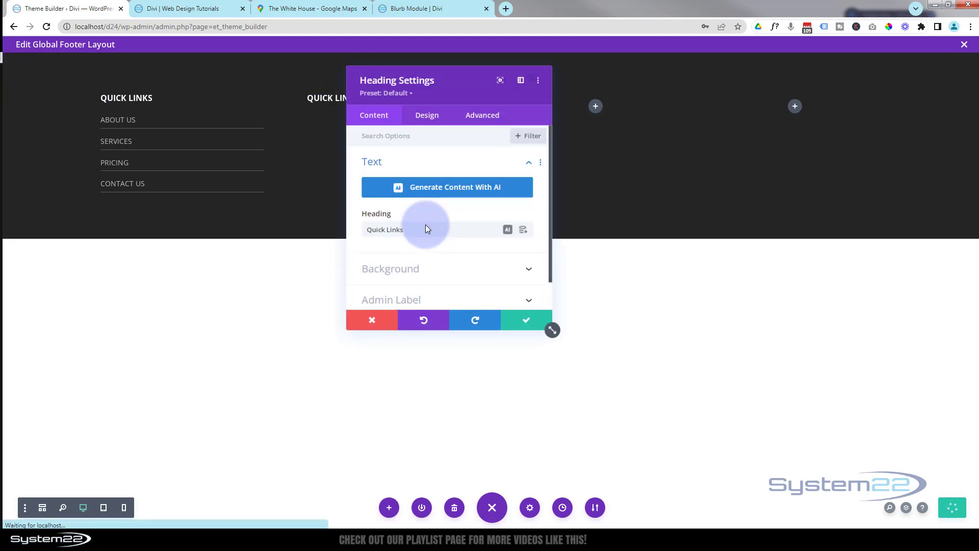
drag(424, 227, 349, 231)
text(location)
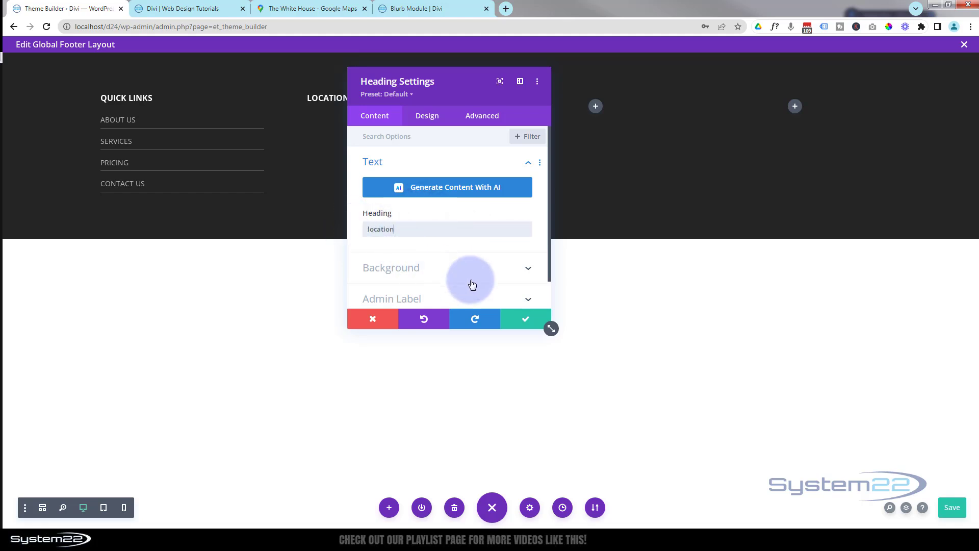
click(518, 319)
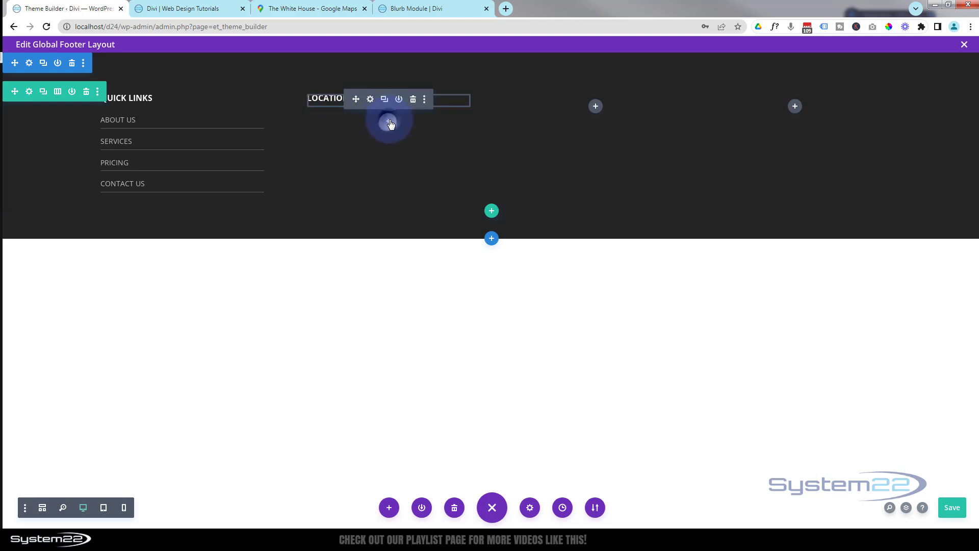
Add a Code module below the Location heading and paste the Google Maps embed HTML, copied once more, into its code
click(389, 122)
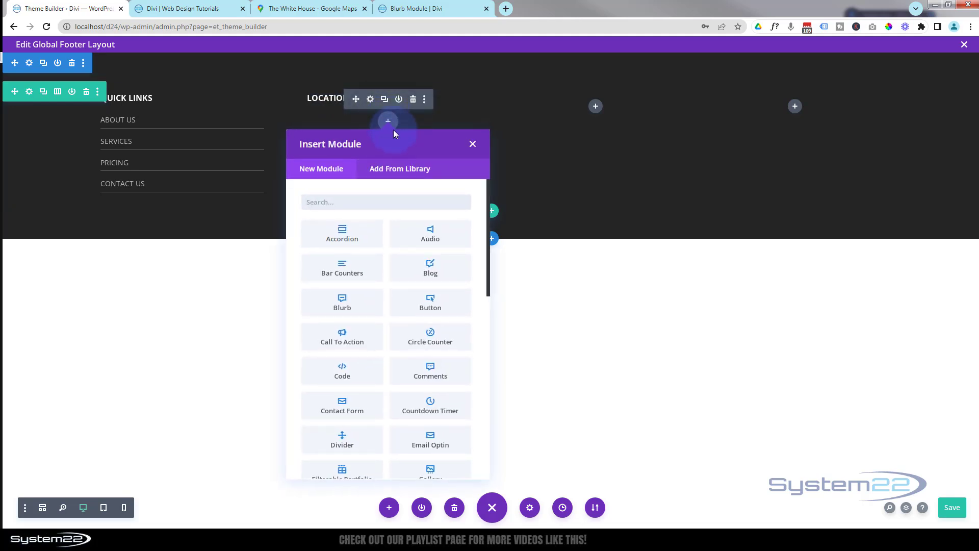
click(343, 376)
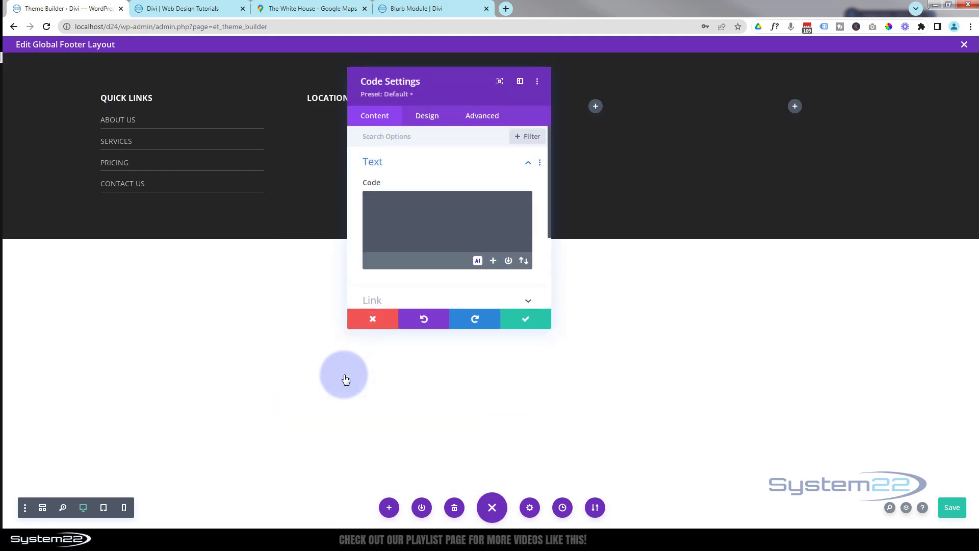
click(384, 202)
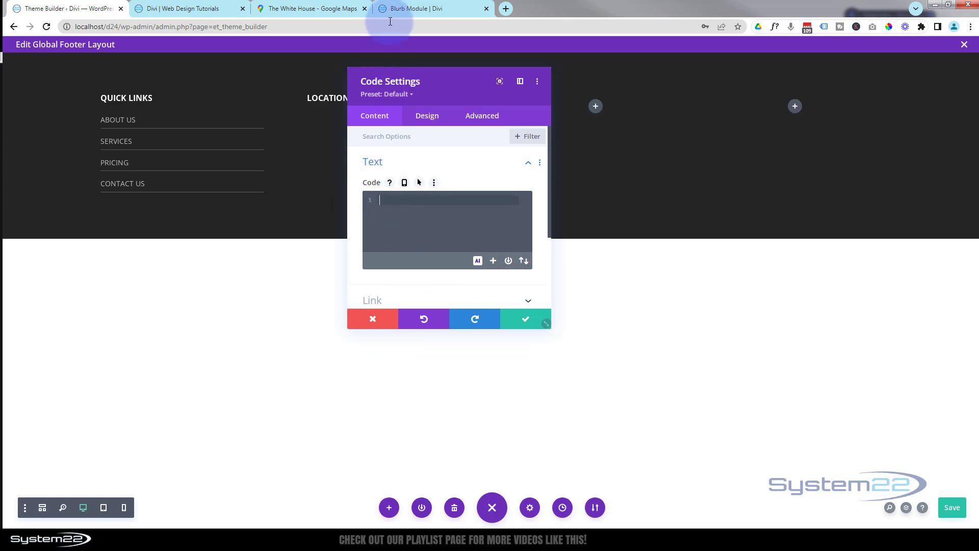
click(304, 7)
click(627, 179)
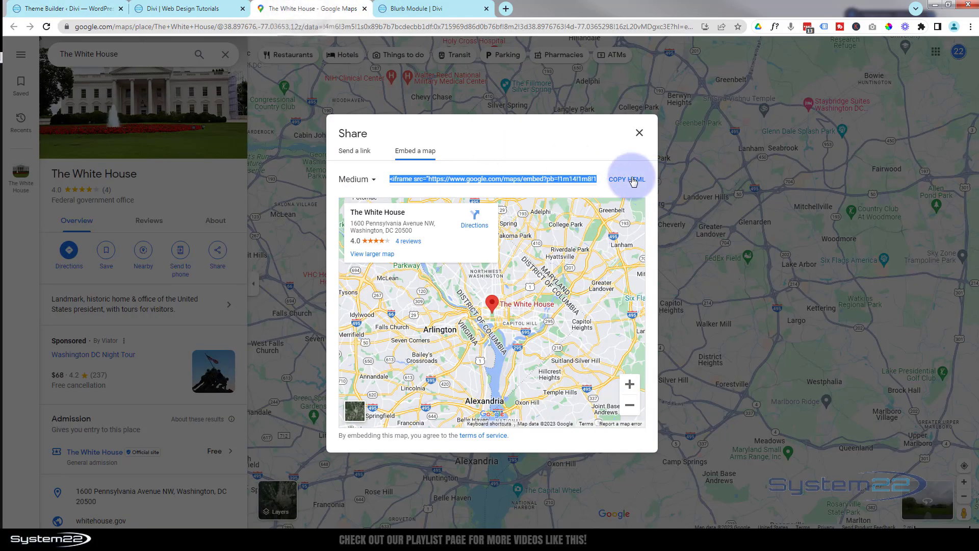
click(66, 8)
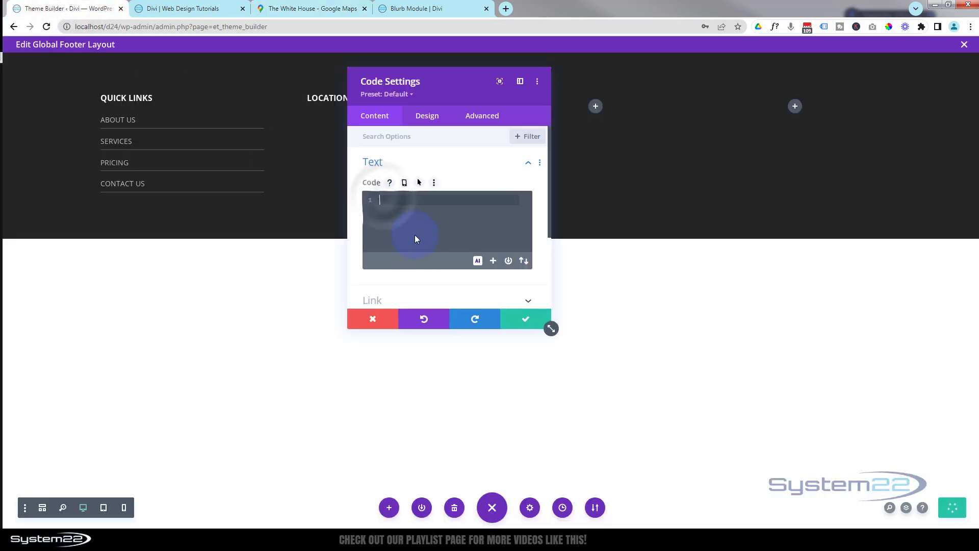
key(ctrl+v)
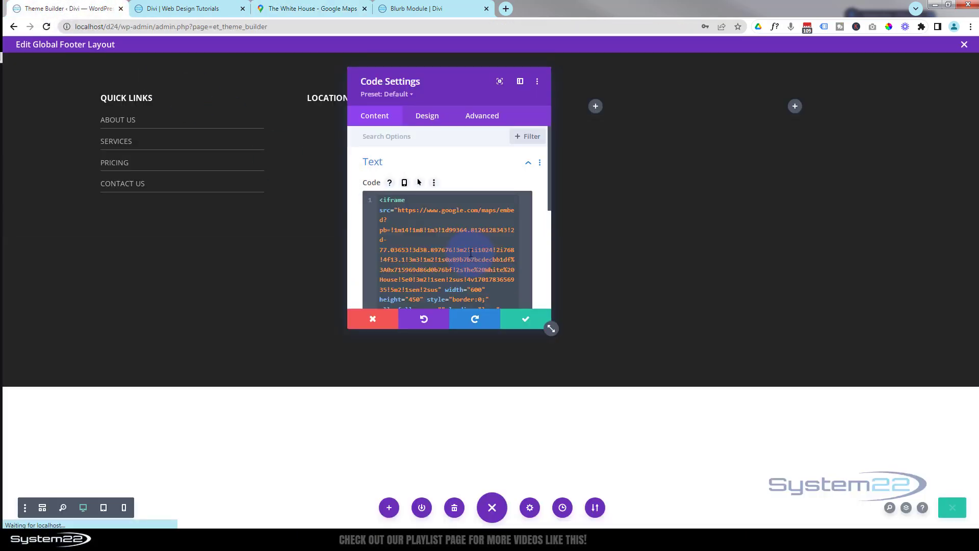
Move and widen the code settings window beside the map, and set the iframe's height to 150
drag(464, 98, 719, 99)
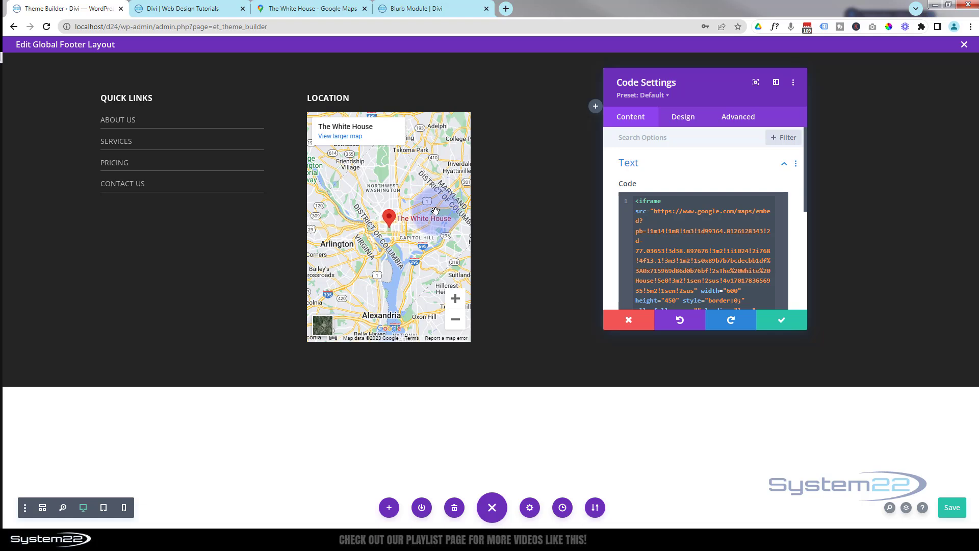
drag(684, 86, 559, 76)
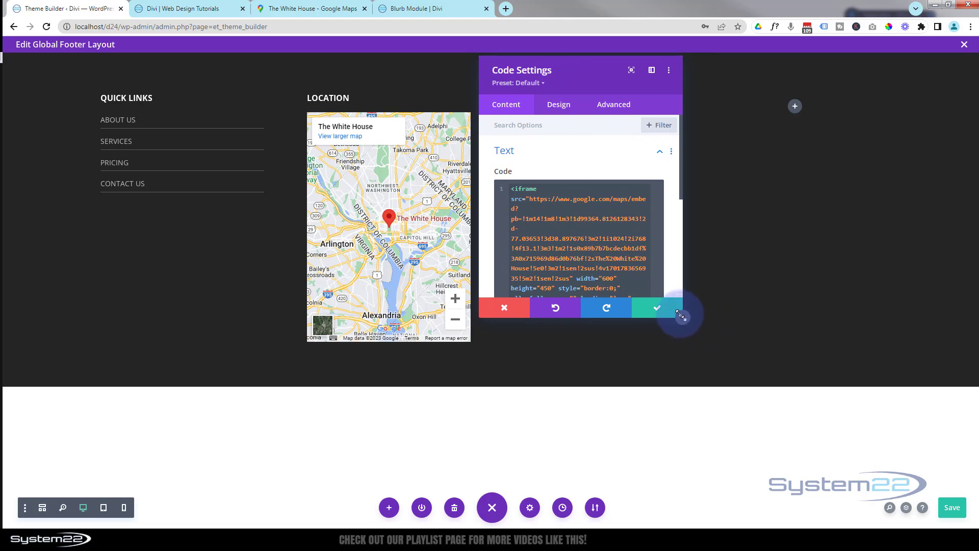
drag(683, 318, 818, 290)
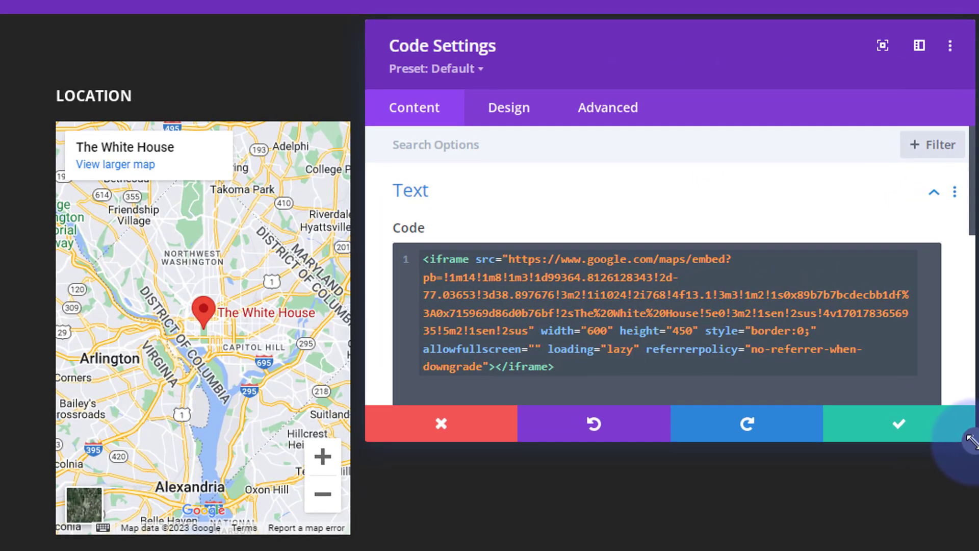
click(622, 305)
click(542, 332)
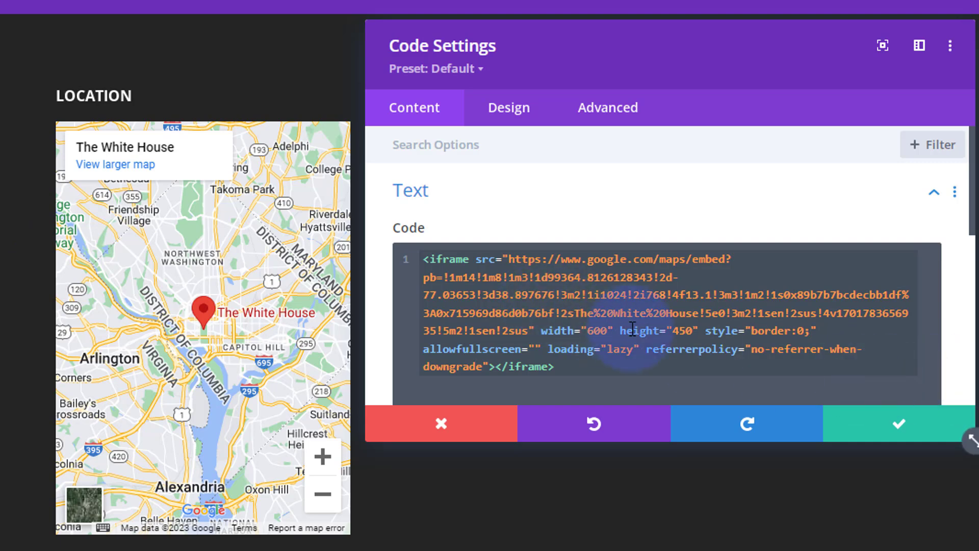
click(674, 334)
drag(673, 334, 691, 334)
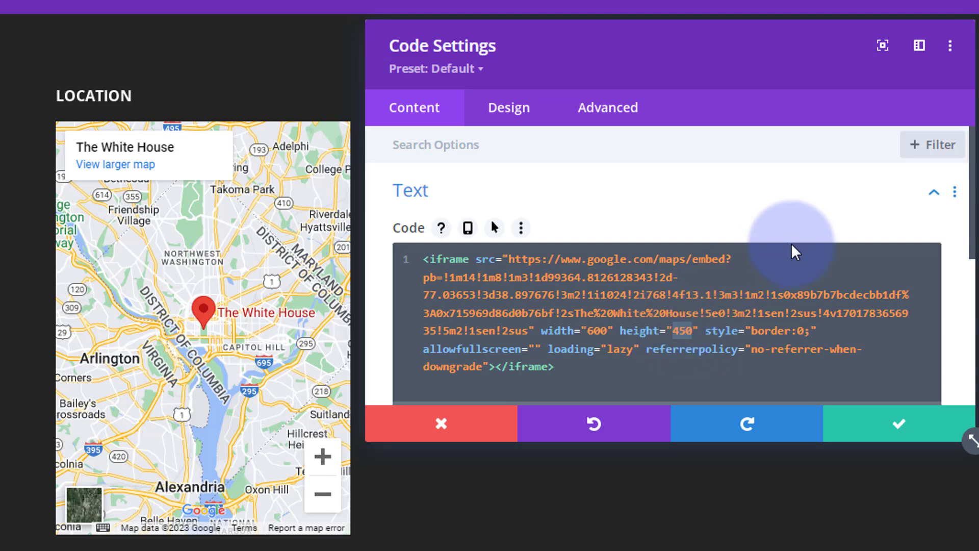
text(150)
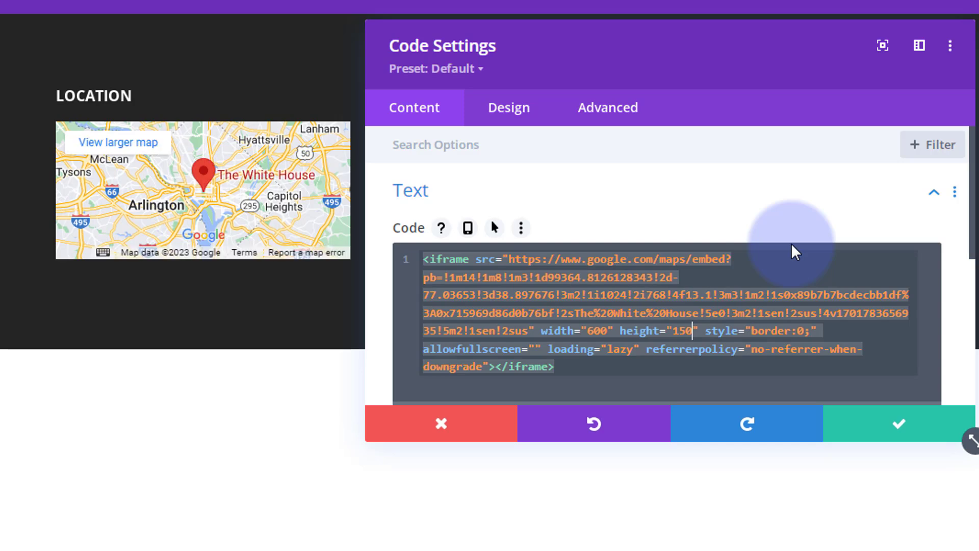
Set the map iframe's height to 160 and save the Code module
drag(659, 44, 791, 56)
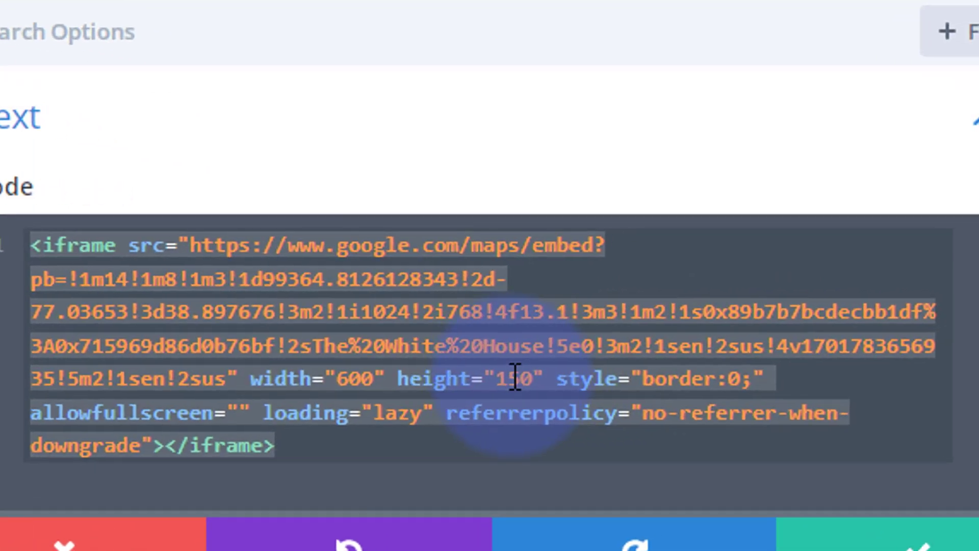
click(591, 367)
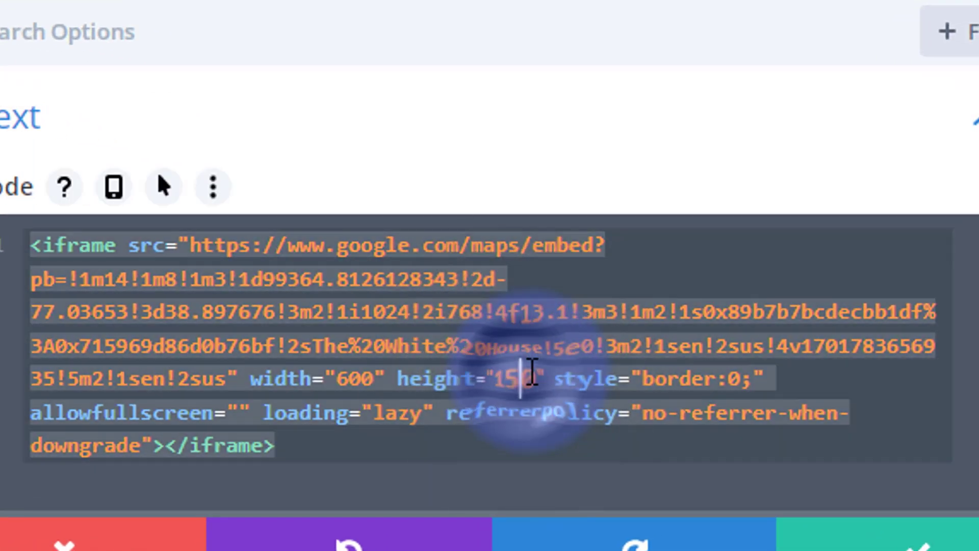
key(BackSpace)
text(6)
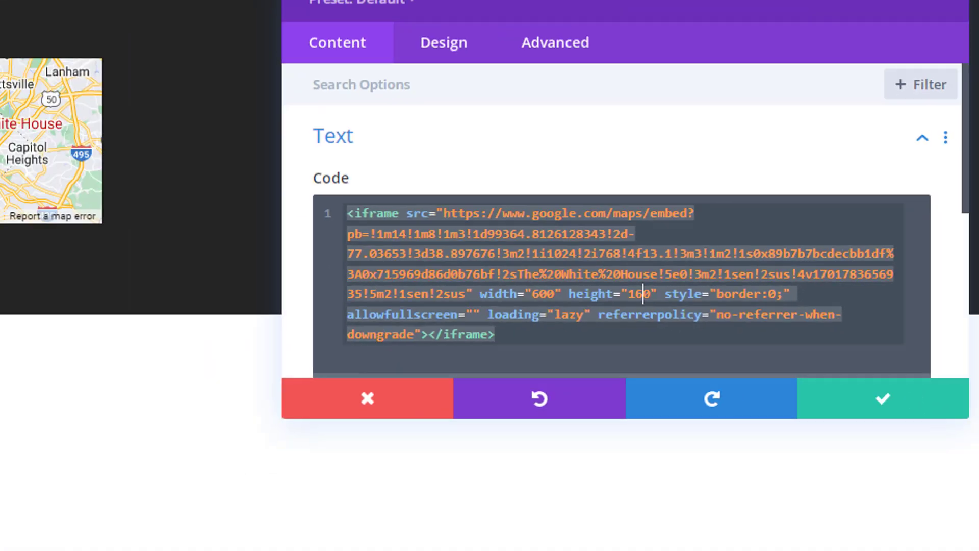
click(356, 216)
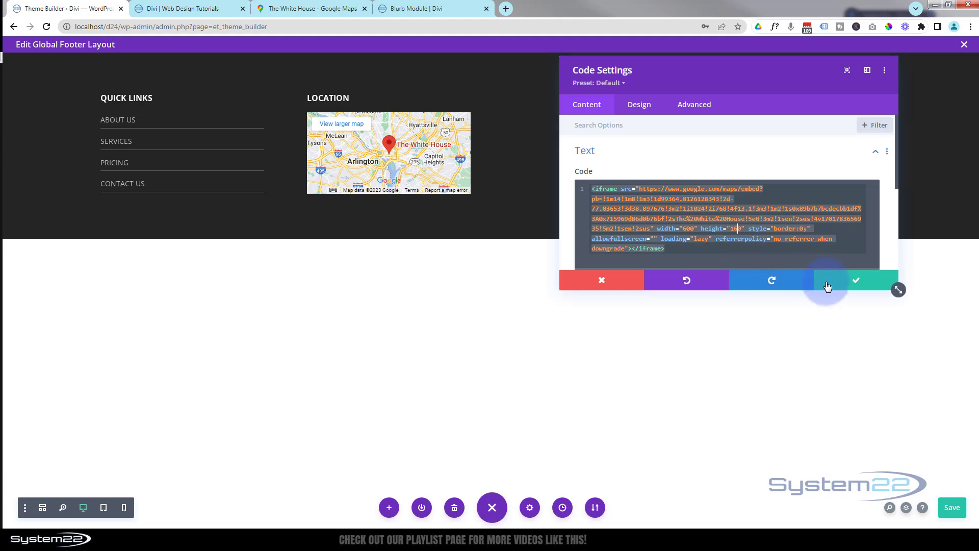
click(868, 284)
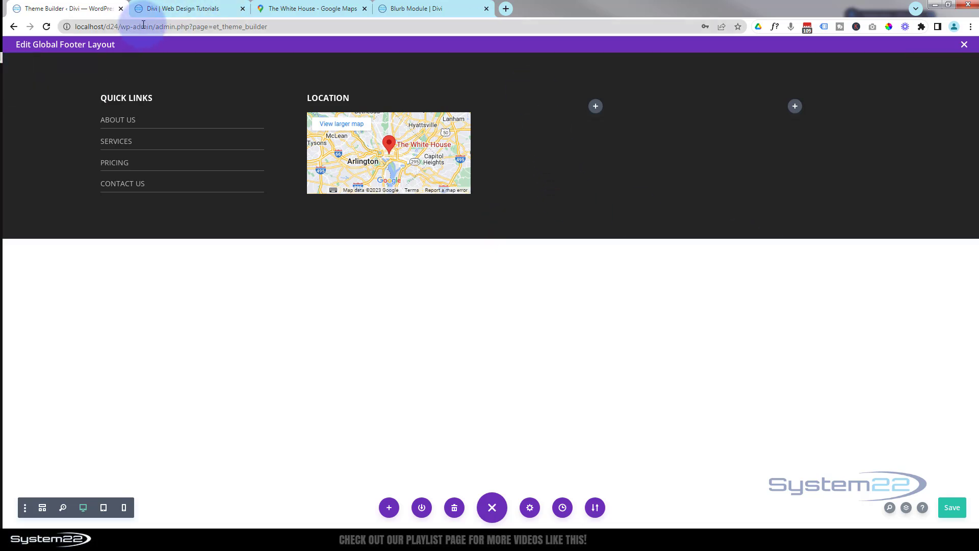
Check the reference footer again, then duplicate the Location heading and move the copy into the footer's third column
click(175, 8)
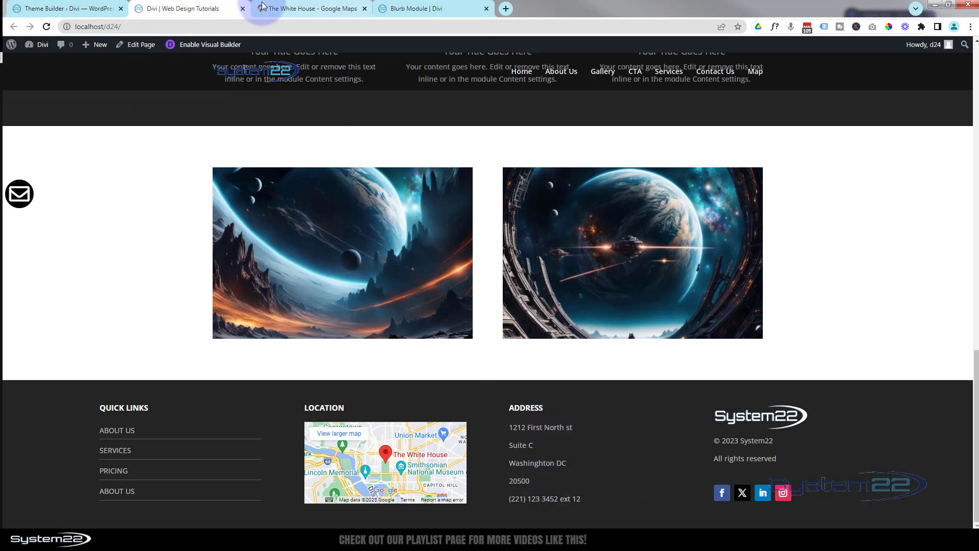
click(91, 9)
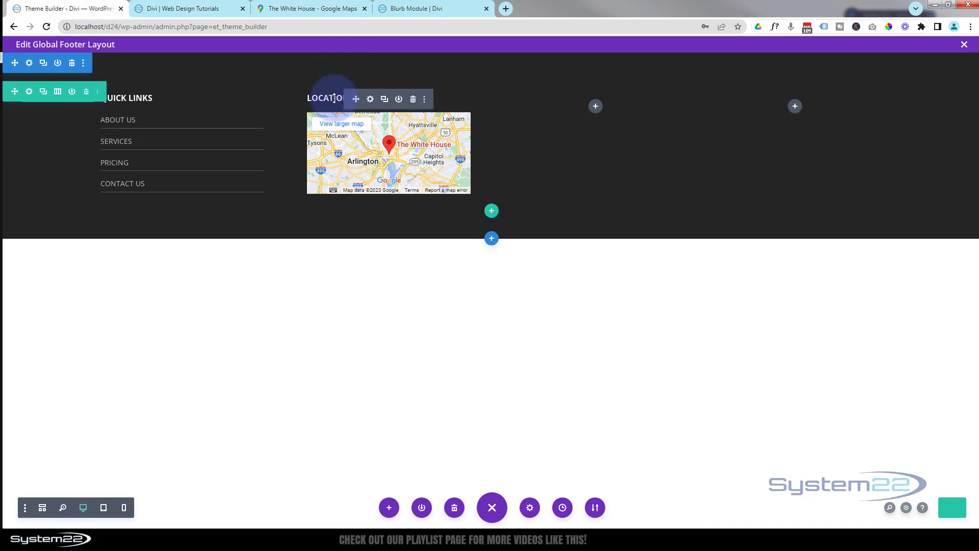
click(385, 99)
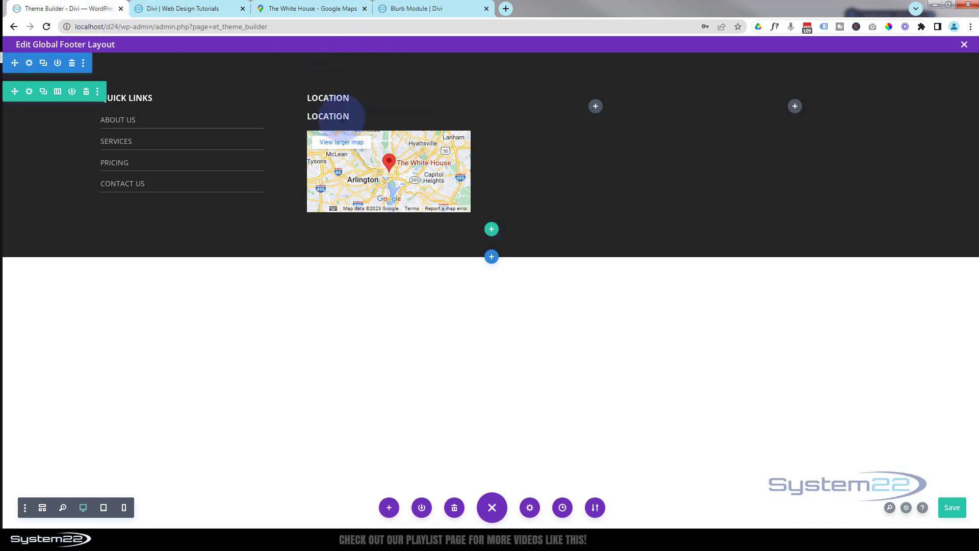
click(413, 117)
drag(582, 108, 596, 108)
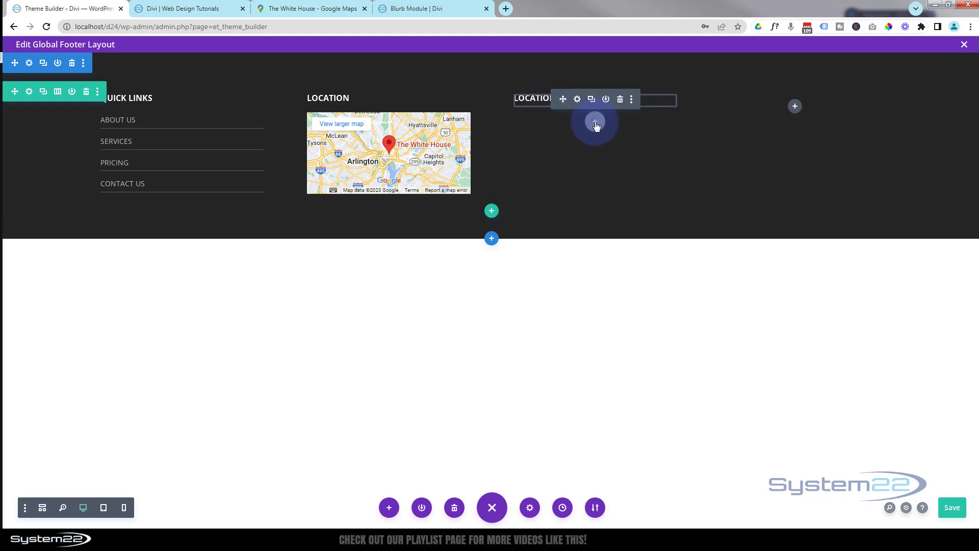
Add a Text module below the duplicated Location heading in the footer's third column and bring its body text into view
click(595, 124)
scroll(595, 242, down, 8)
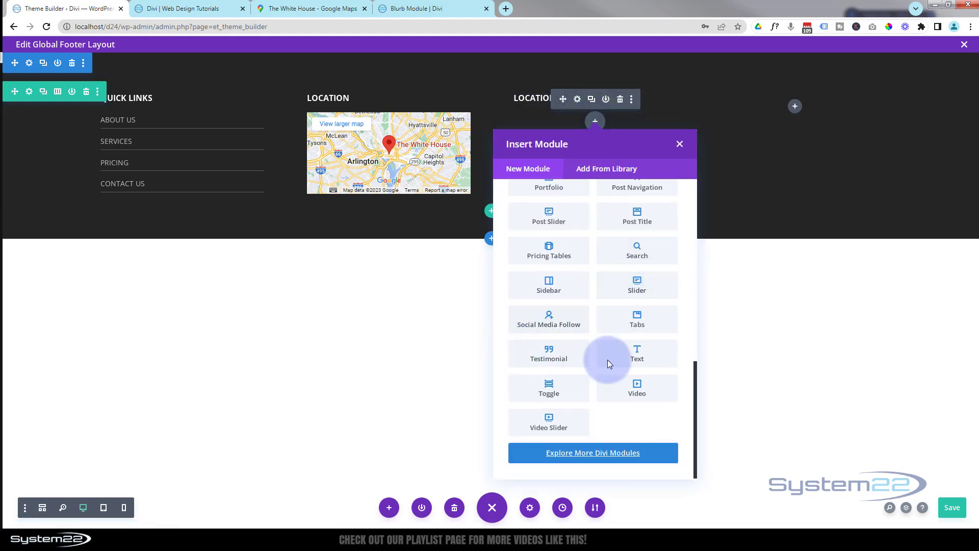
click(636, 356)
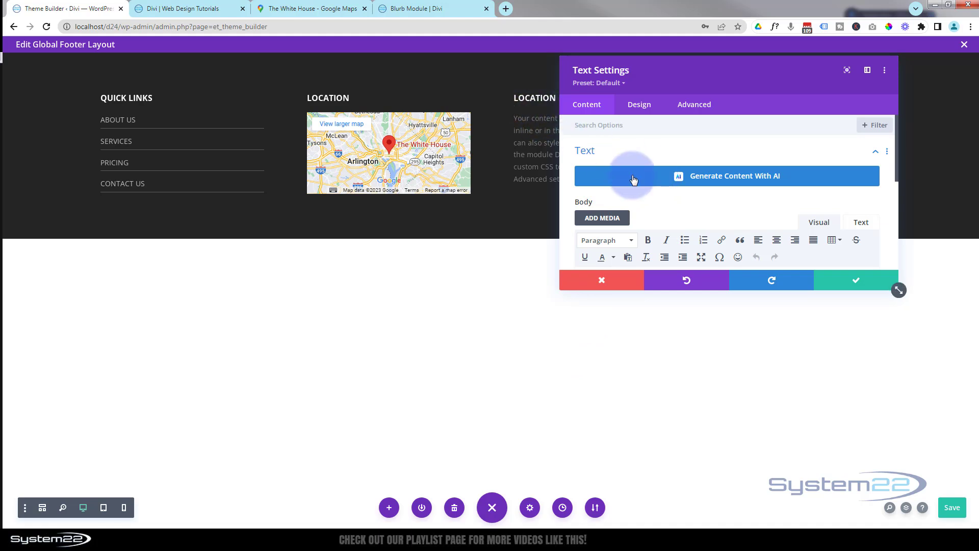
scroll(634, 180, down, 2)
scroll(633, 180, down, 1)
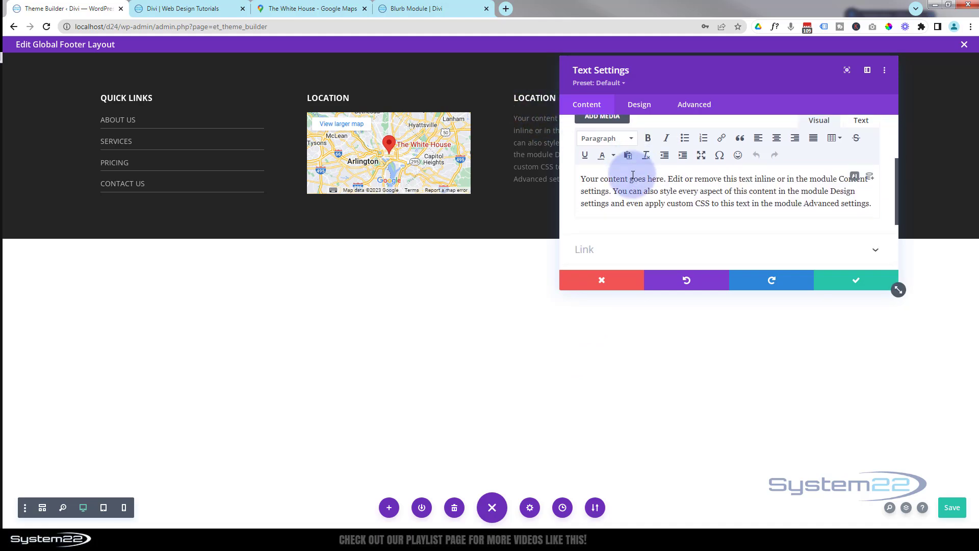
Copy the address lines from the reference footer and replace the Text module's placeholder body with them
click(202, 12)
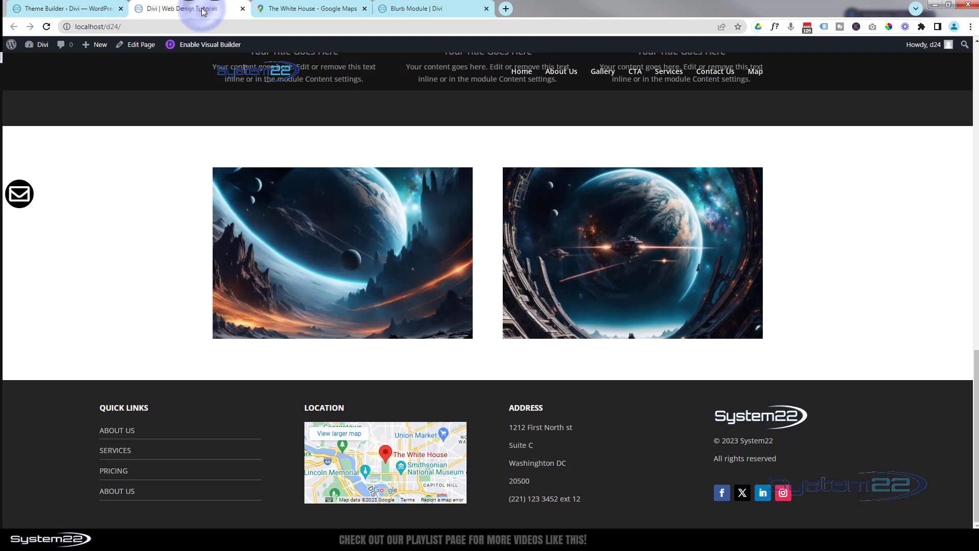
drag(510, 427, 584, 500)
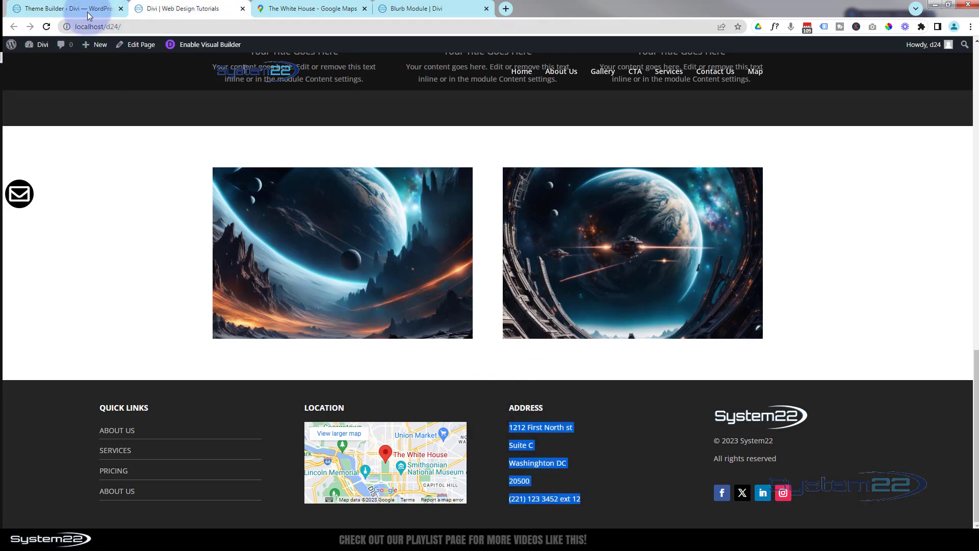
click(69, 9)
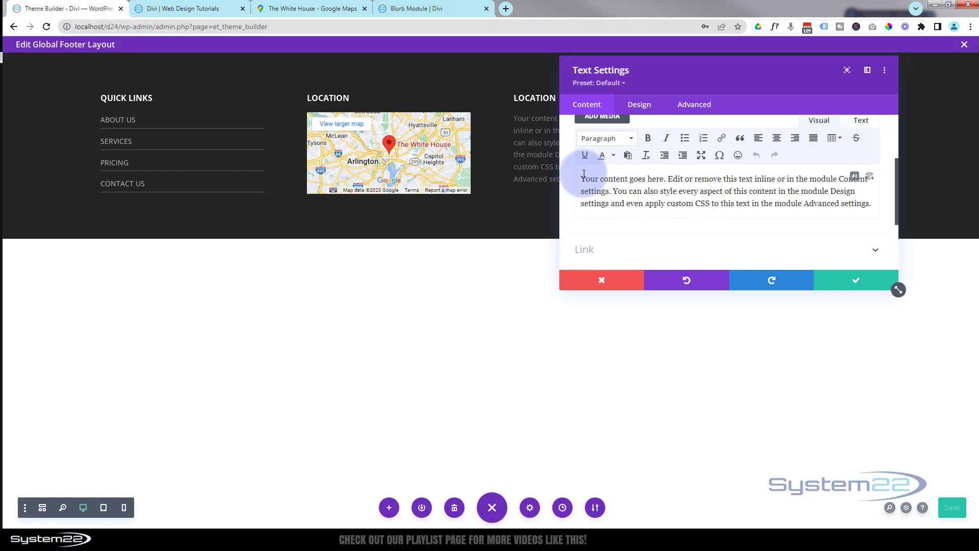
drag(581, 178, 885, 219)
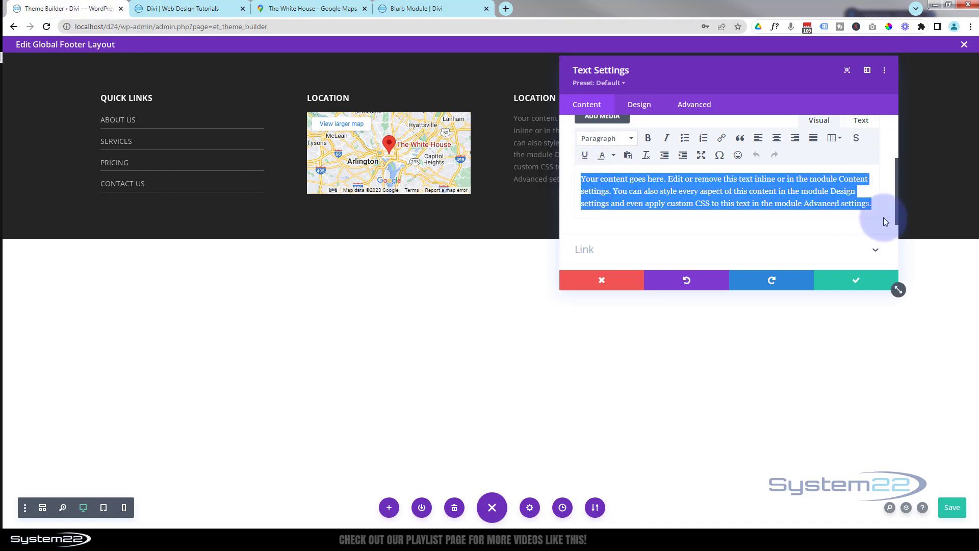
text(1212 First North st Suite C Washinghton DC 20500 (221) 123 3452 ext 12)
Move the text settings window away from the address column and set the address text color to #c1c1c1
drag(625, 92, 321, 241)
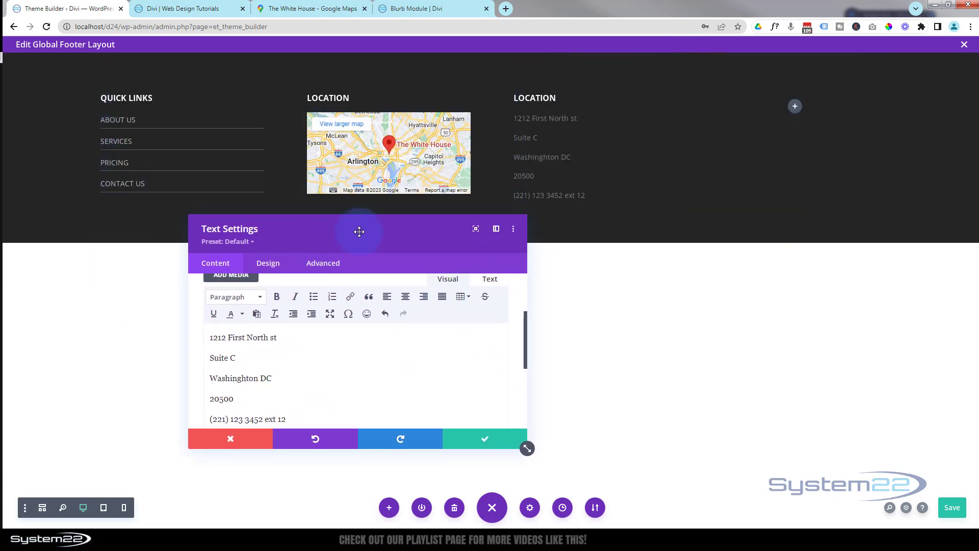
mouse_move(513, 190)
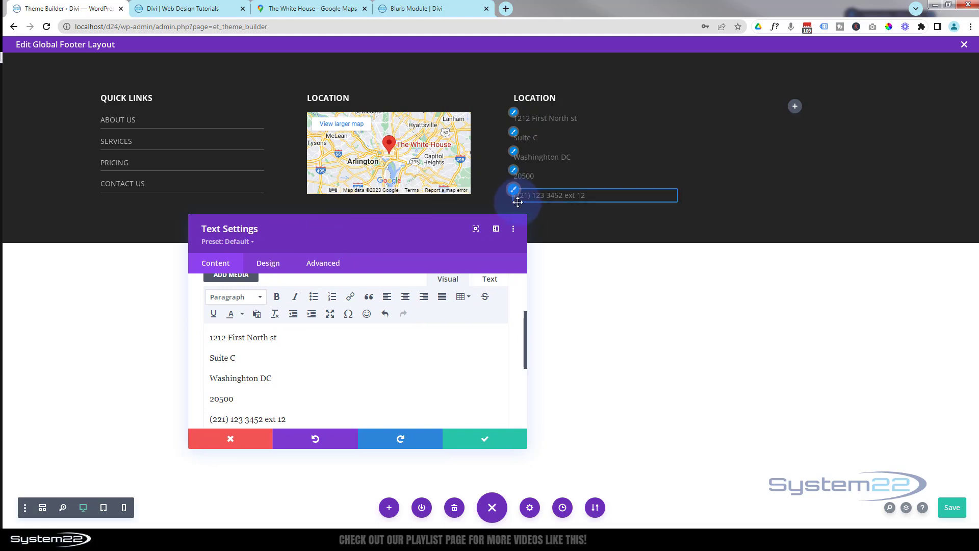
click(513, 114)
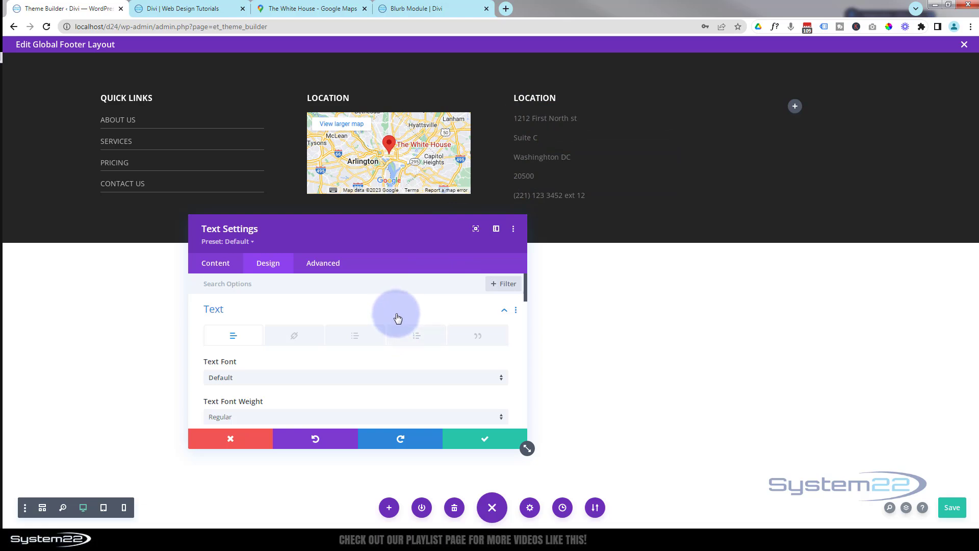
scroll(398, 319, down, 3)
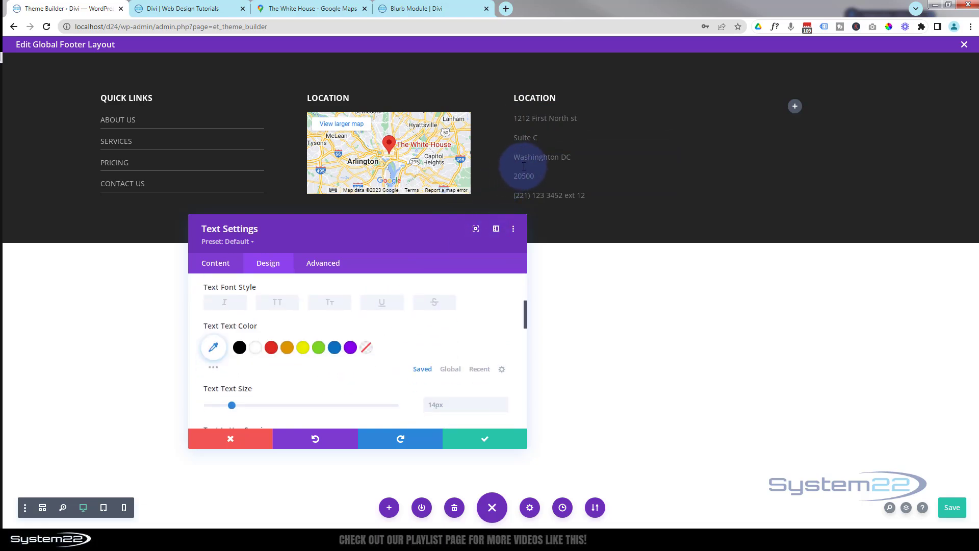
click(188, 7)
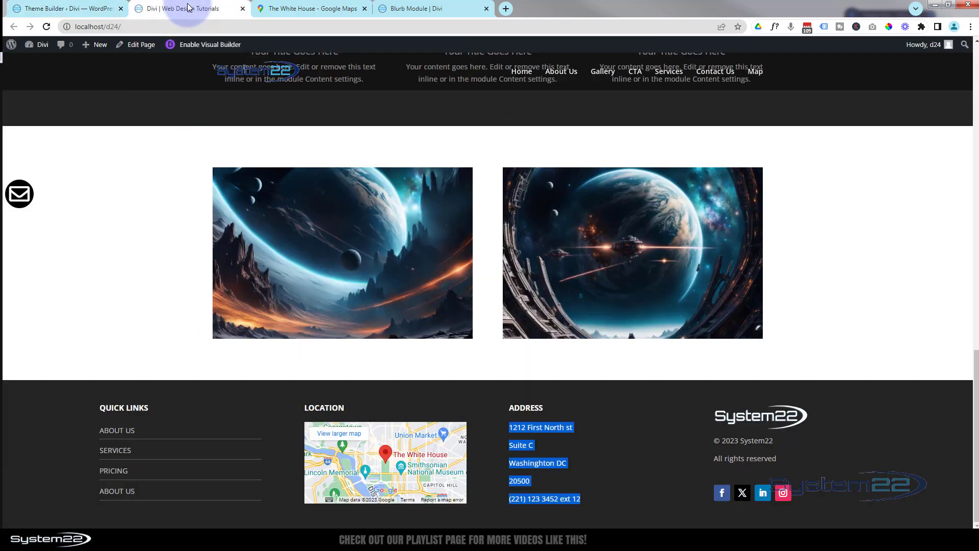
click(74, 9)
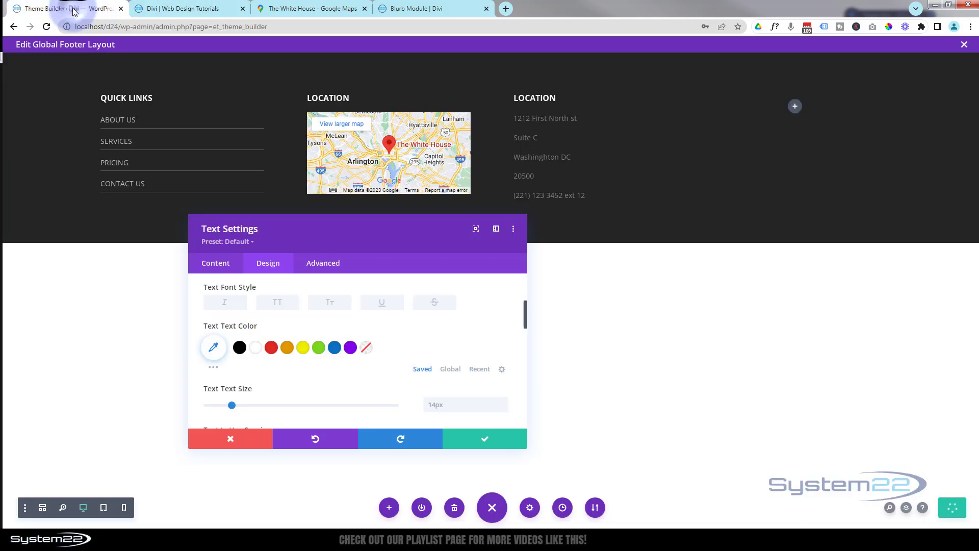
click(213, 351)
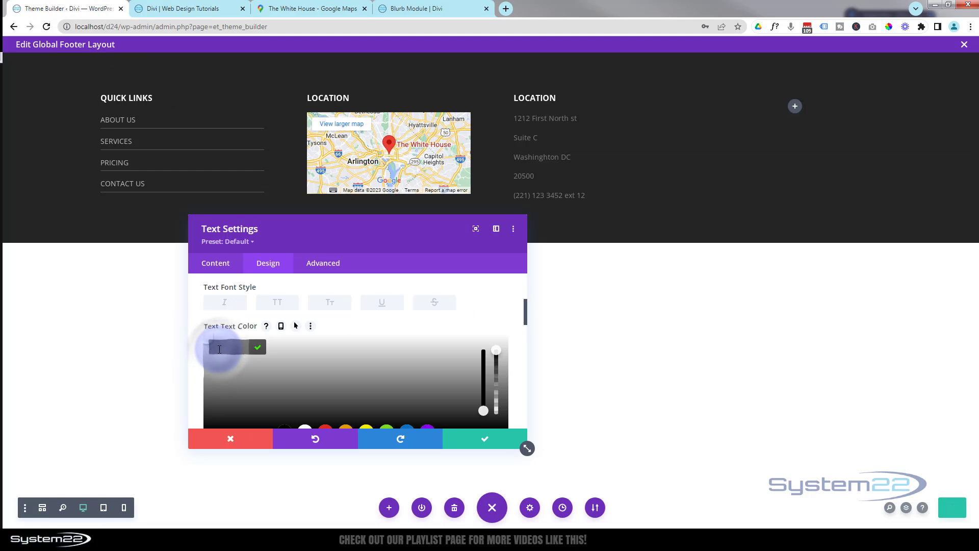
text(#c1c1c1)
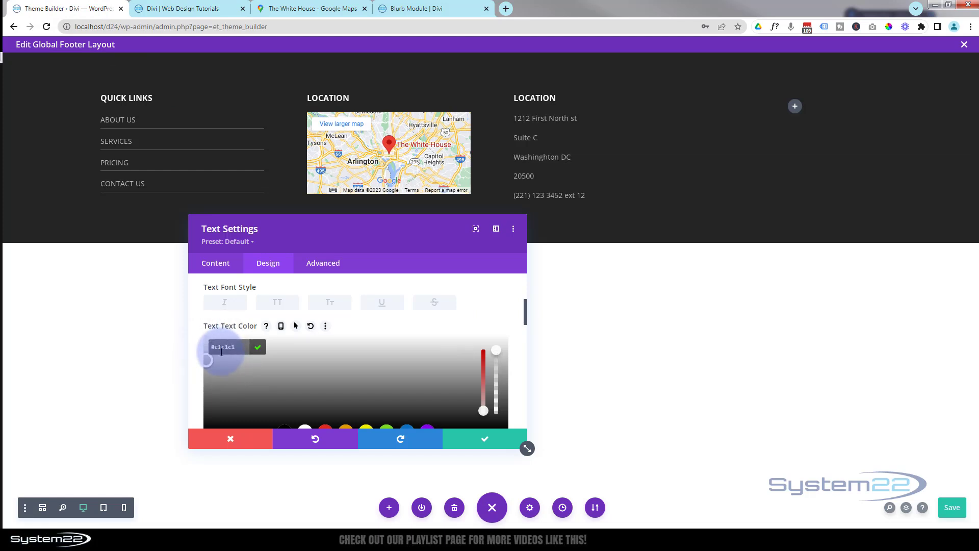
Reduce the address text's line height to 1.5em and save the Text module
drag(384, 253, 295, 87)
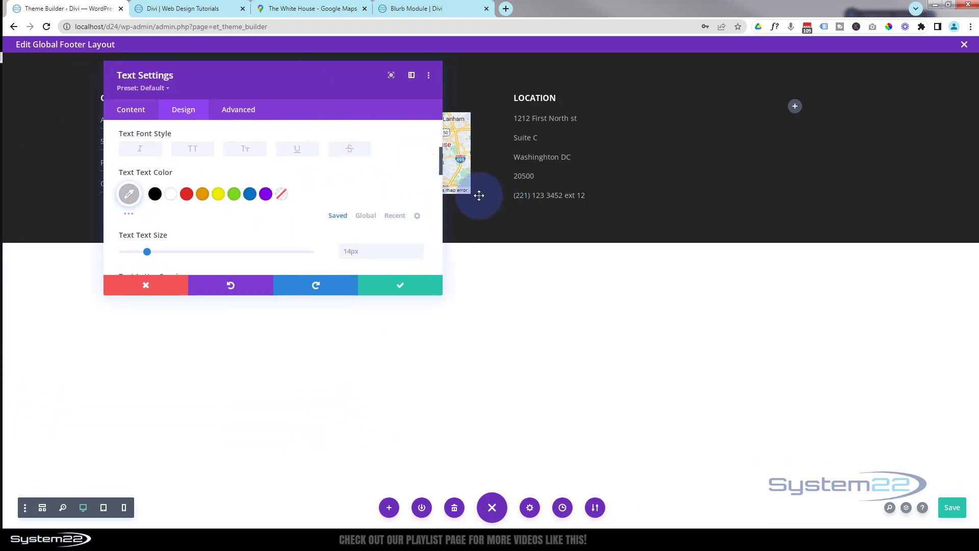
click(519, 201)
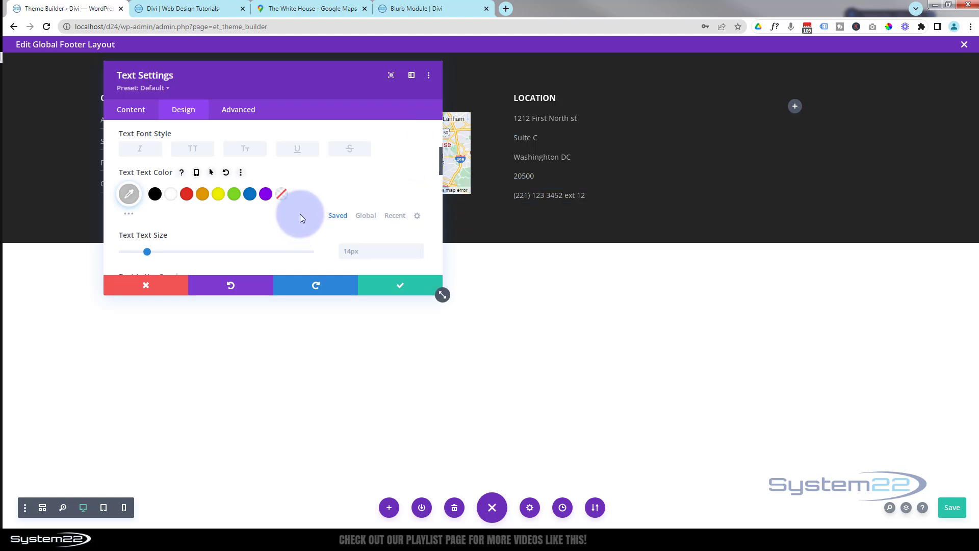
scroll(304, 213, down, 2)
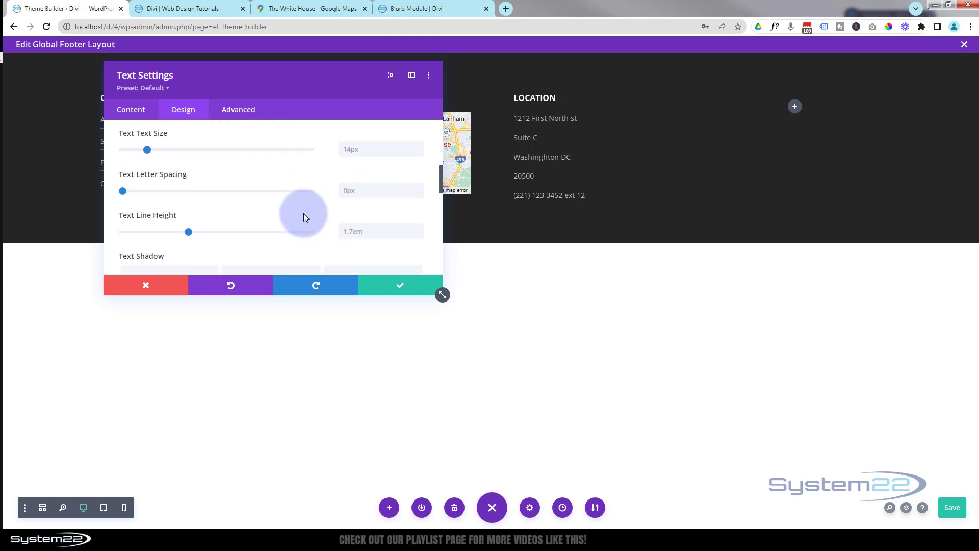
click(152, 89)
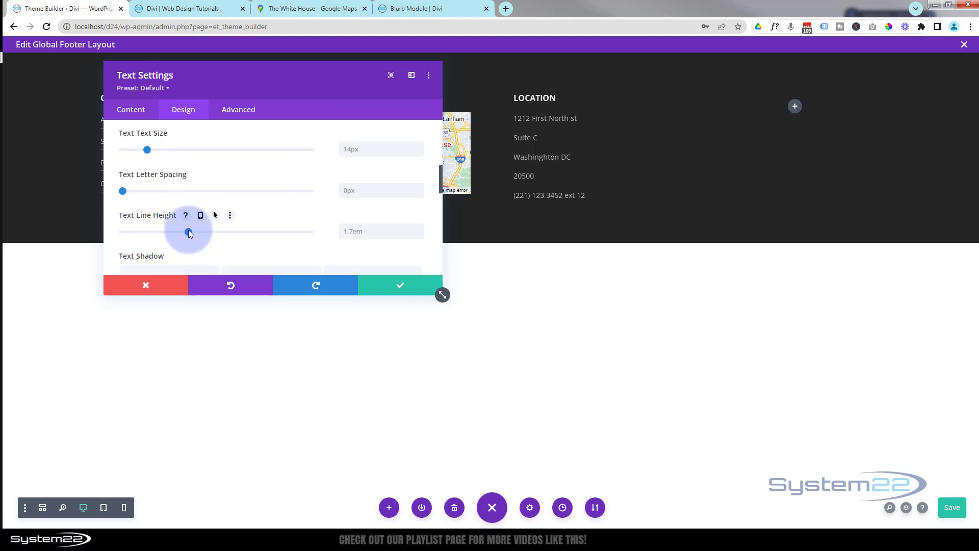
drag(188, 229, 170, 229)
drag(297, 88, 319, 100)
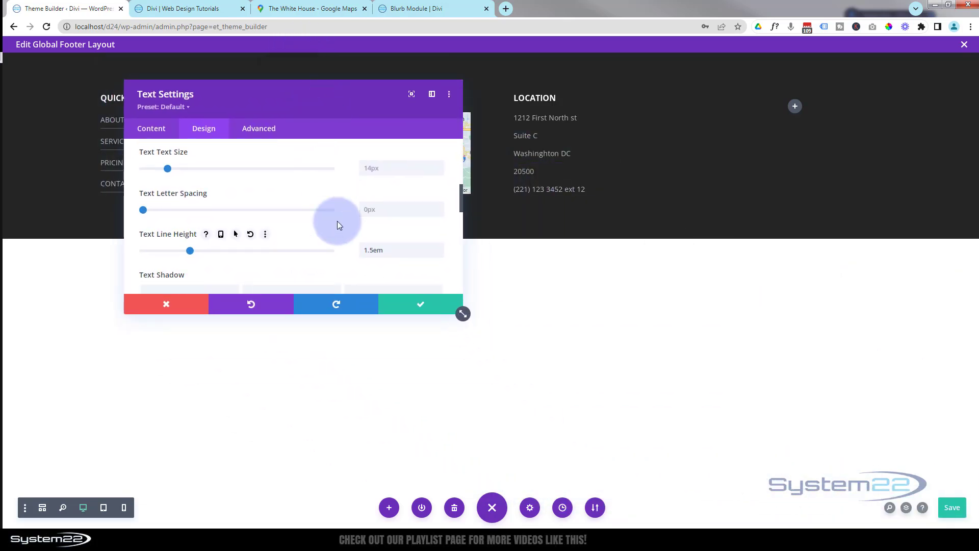
click(427, 307)
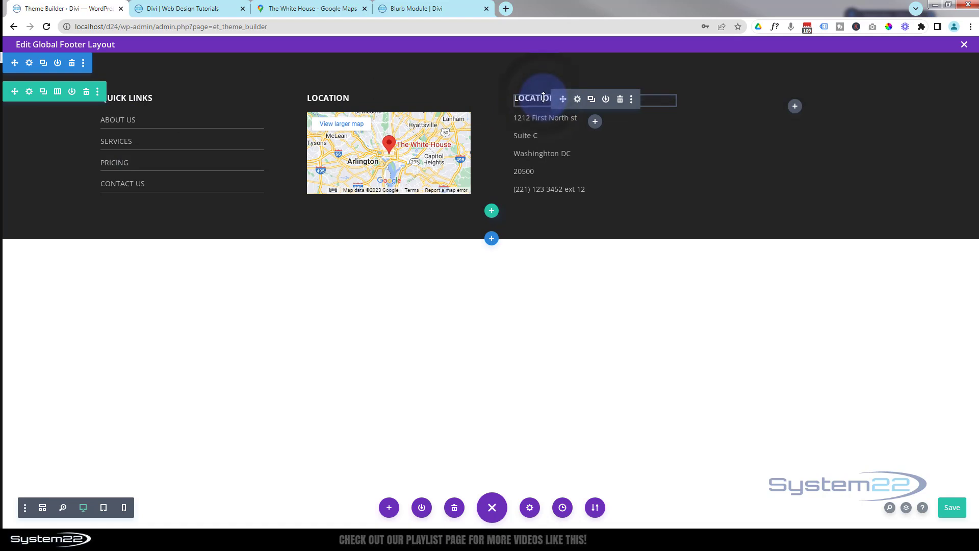
Change the third column's heading text to Address and save the Heading module
drag(530, 99, 511, 103)
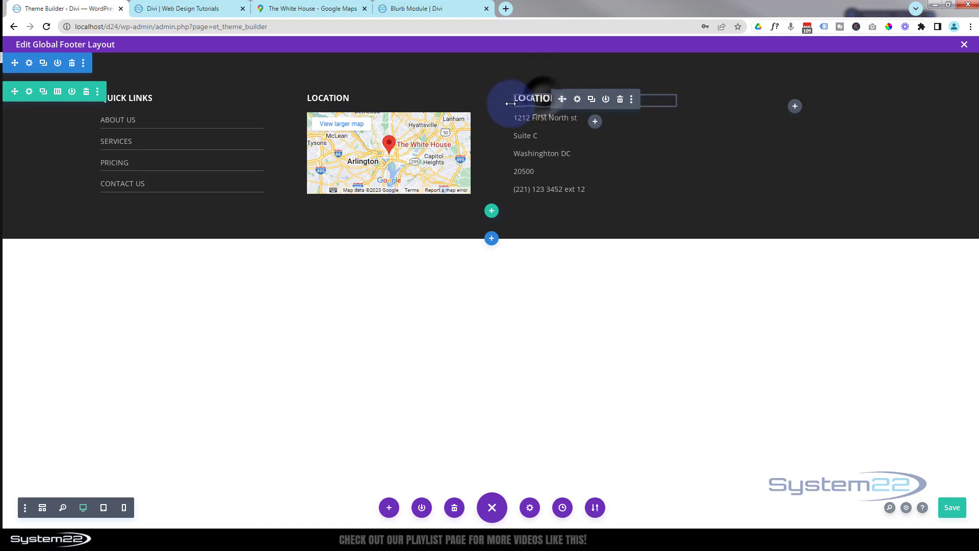
click(660, 100)
click(173, 242)
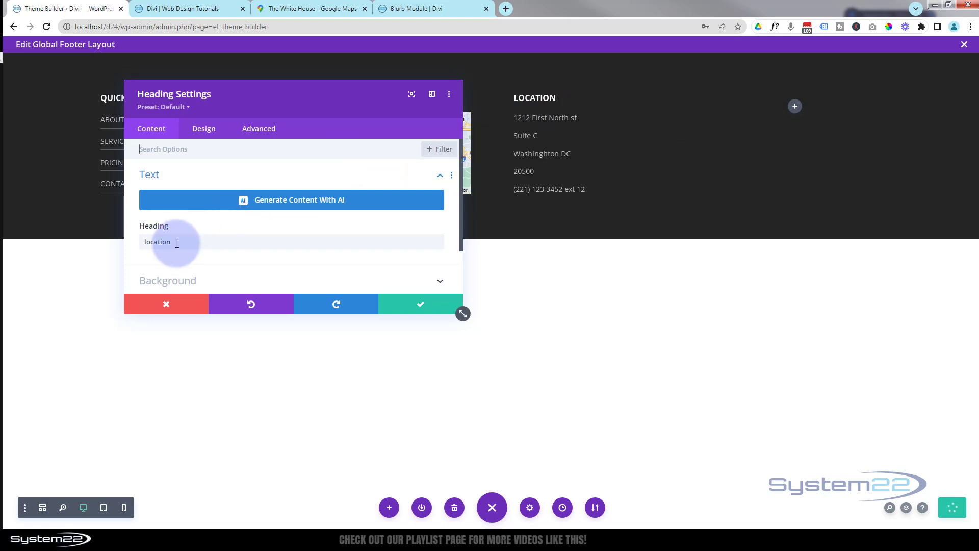
drag(161, 243, 135, 249)
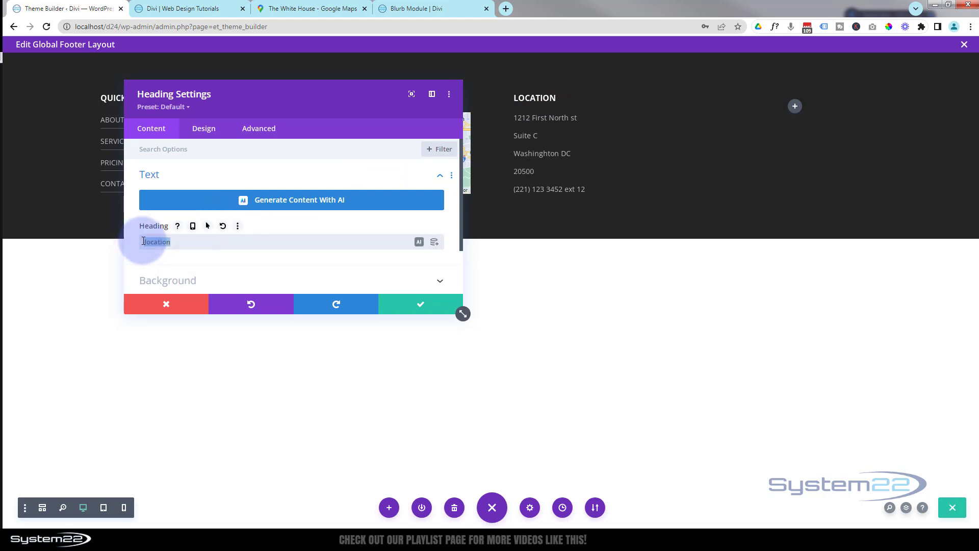
text(Address)
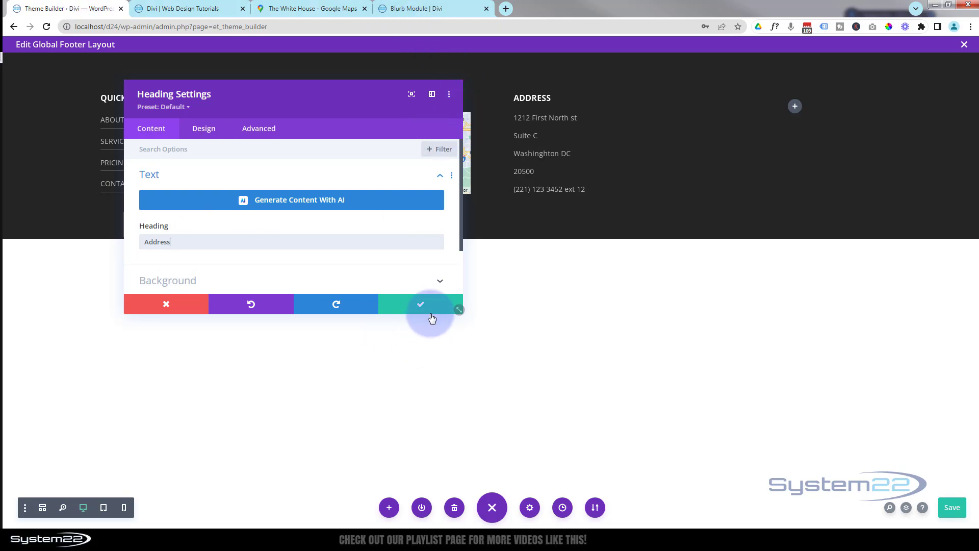
click(429, 308)
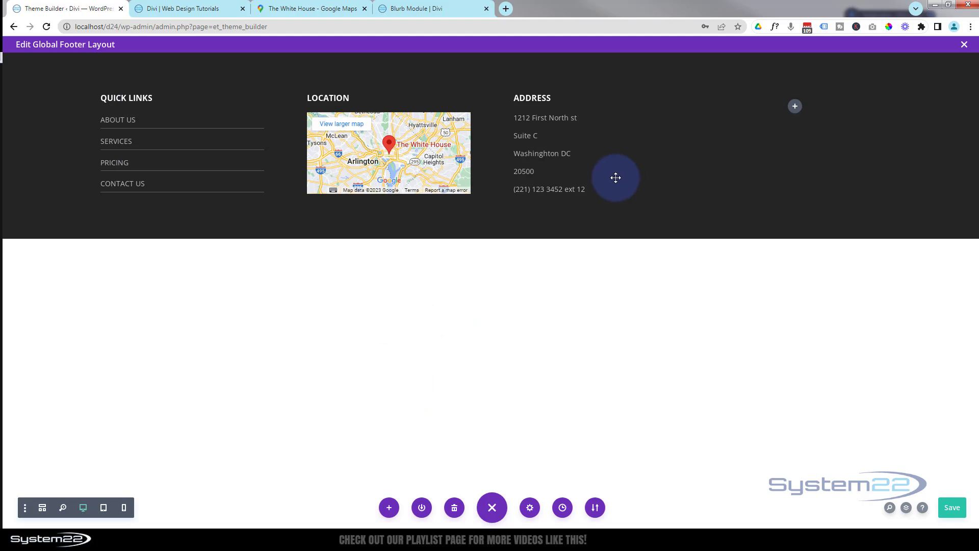
Add an Image module to the footer's fourth column and use system22-white-b-shadow.png from the media library as its image
click(797, 109)
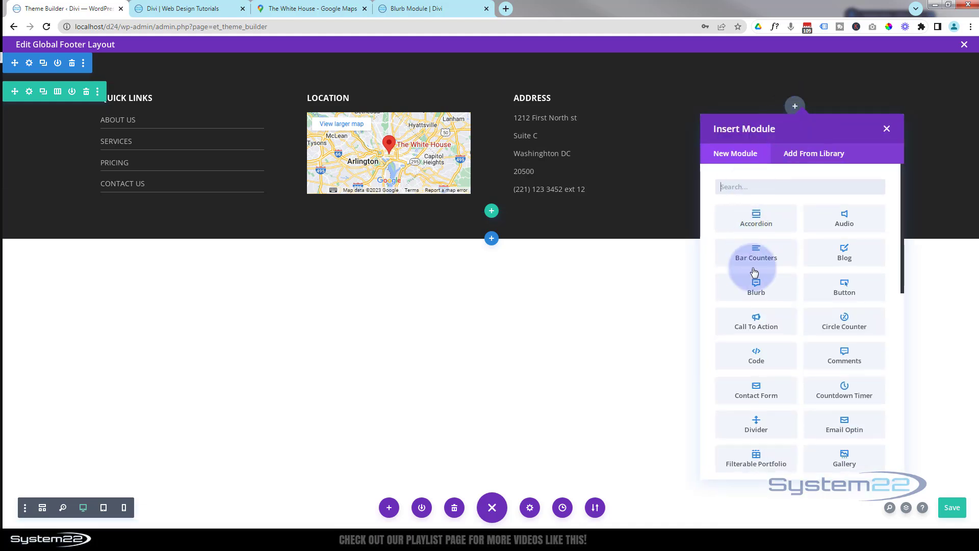
scroll(754, 299, down, 4)
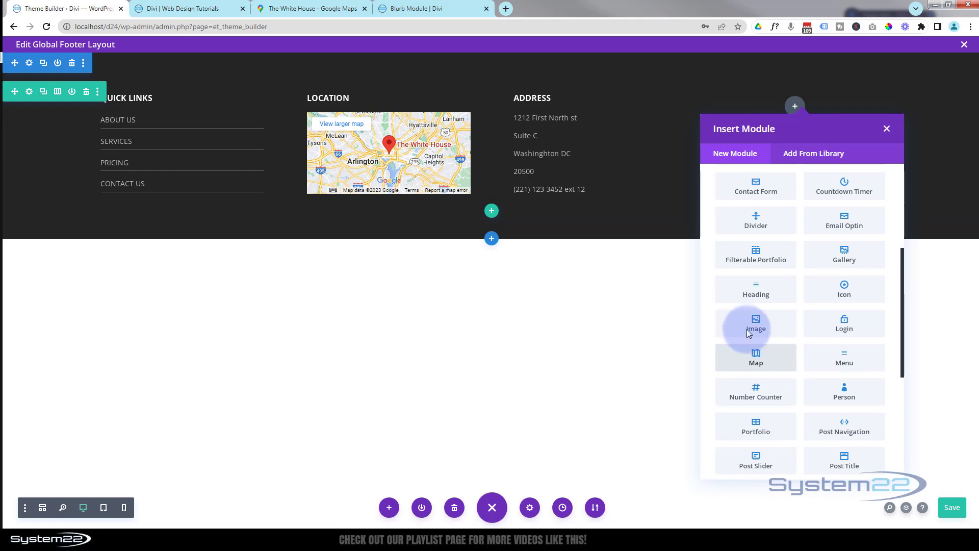
click(754, 323)
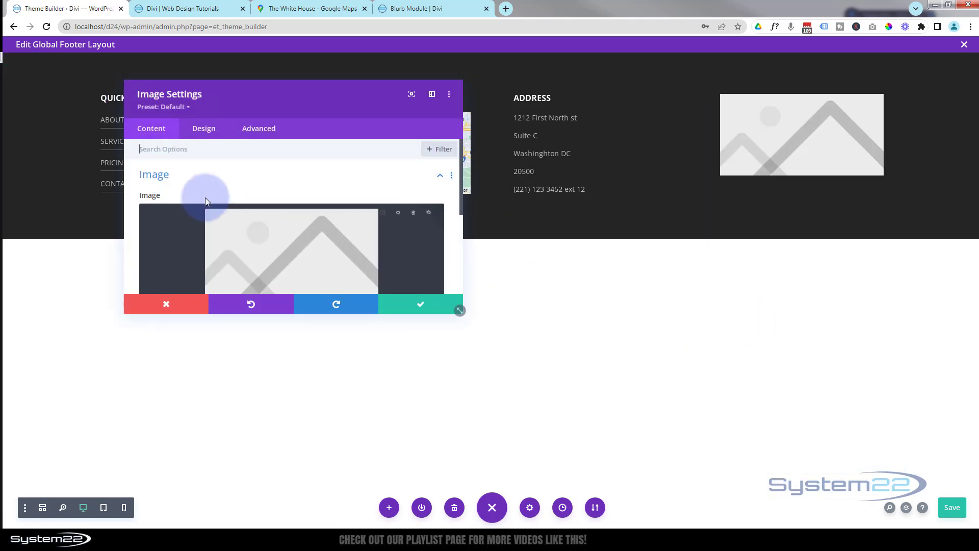
click(234, 228)
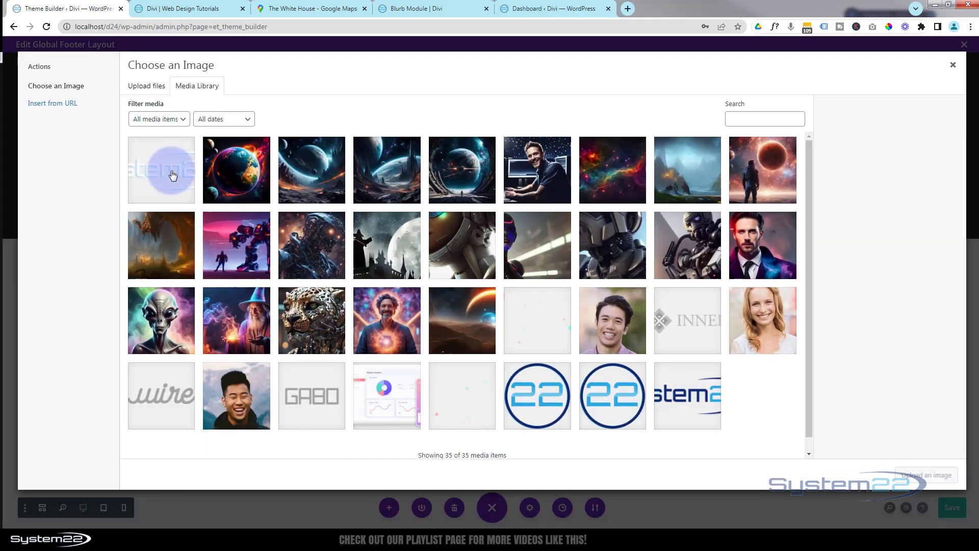
click(172, 176)
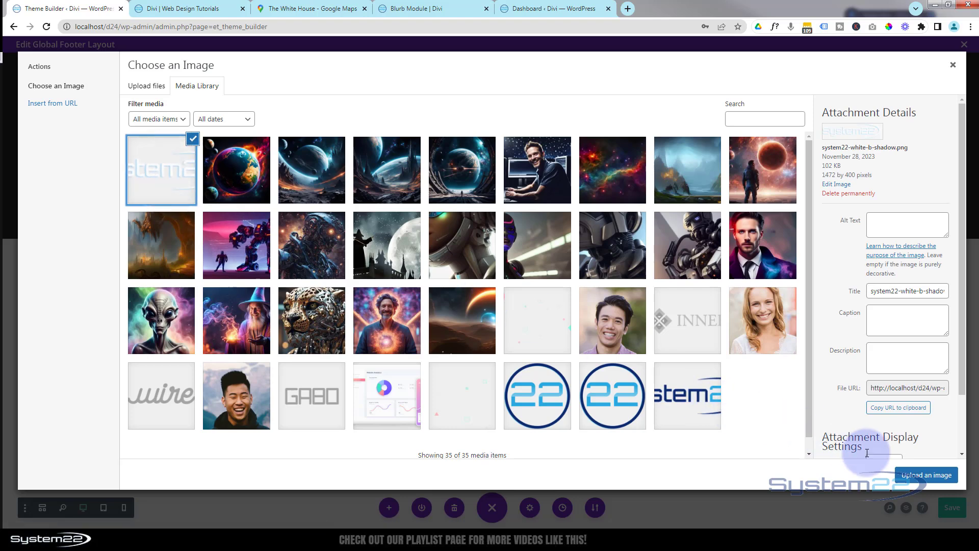
click(911, 477)
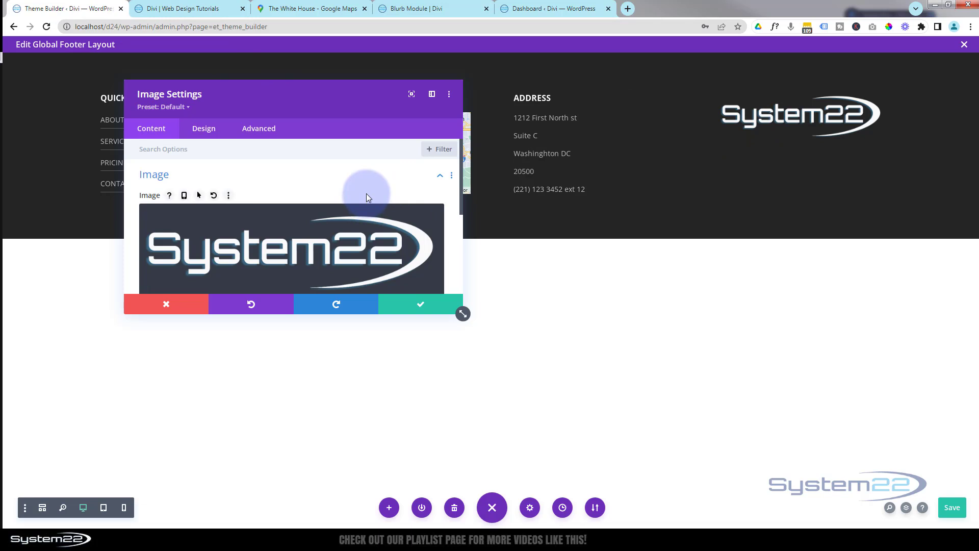
Open the logo image's link settings and look over the link URL and link target options
scroll(366, 193, down, 3)
click(222, 238)
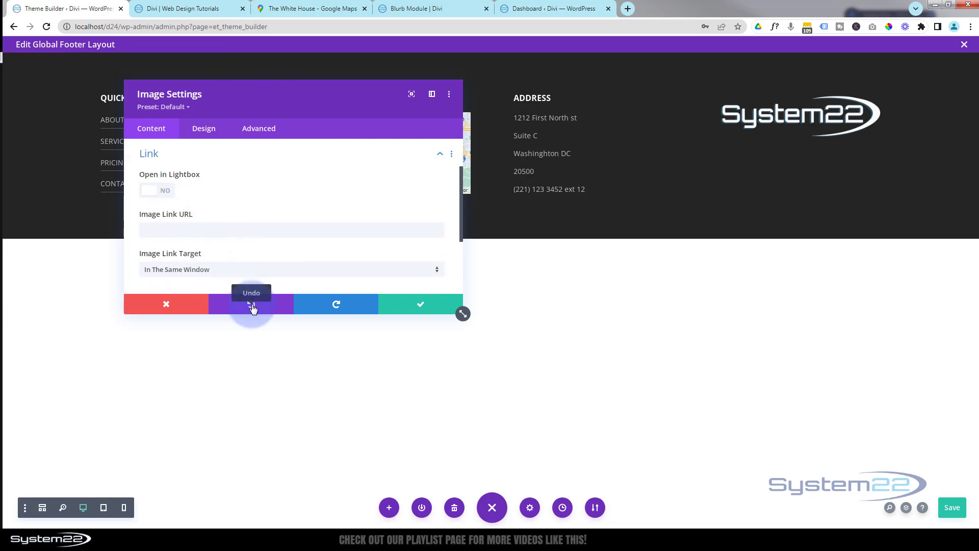
click(183, 228)
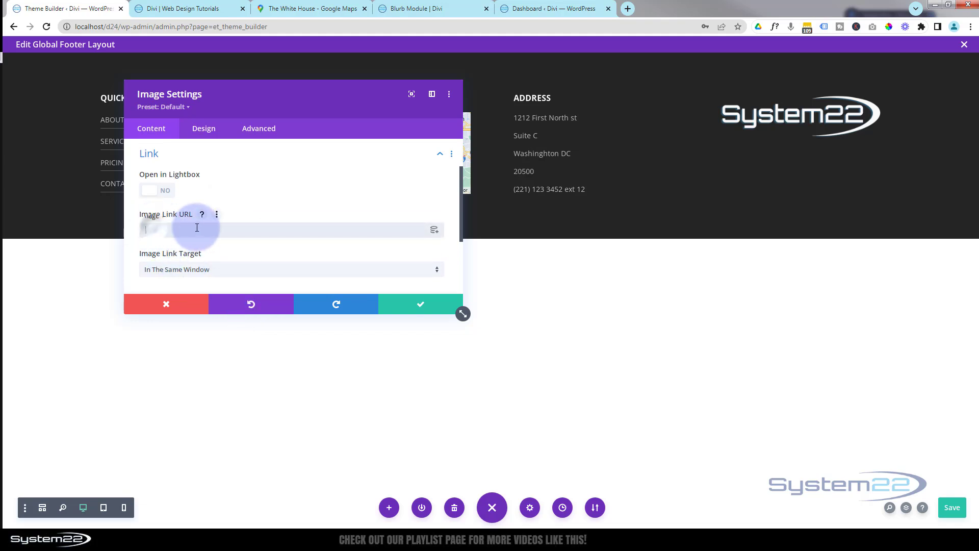
scroll(300, 198, down, 1)
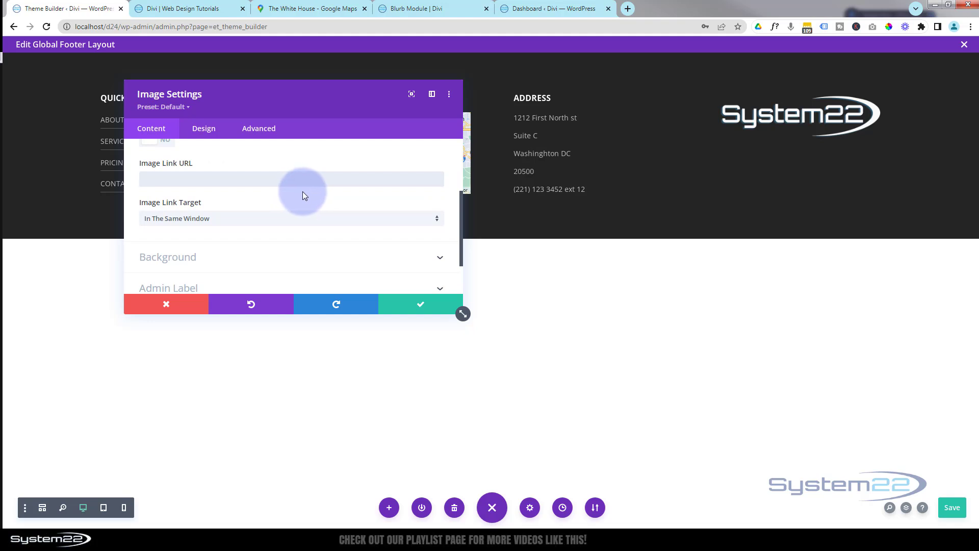
View the available link target choices for the logo image, keeping In The Same Window
click(229, 220)
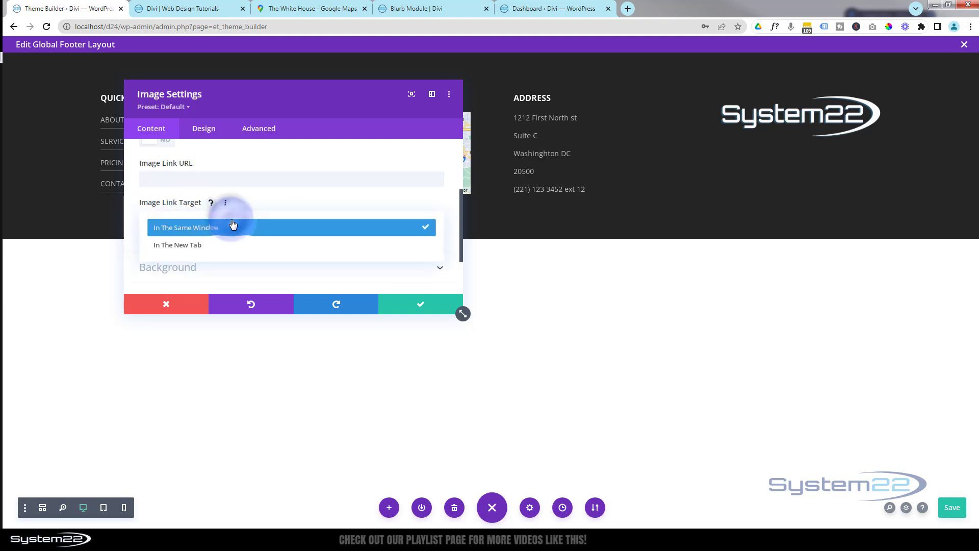
click(130, 221)
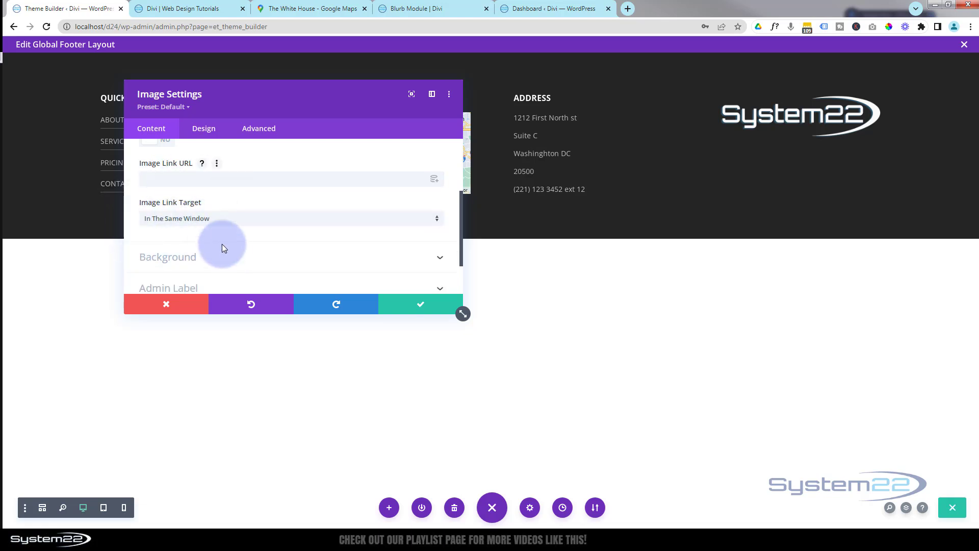
scroll(253, 268, up, 2)
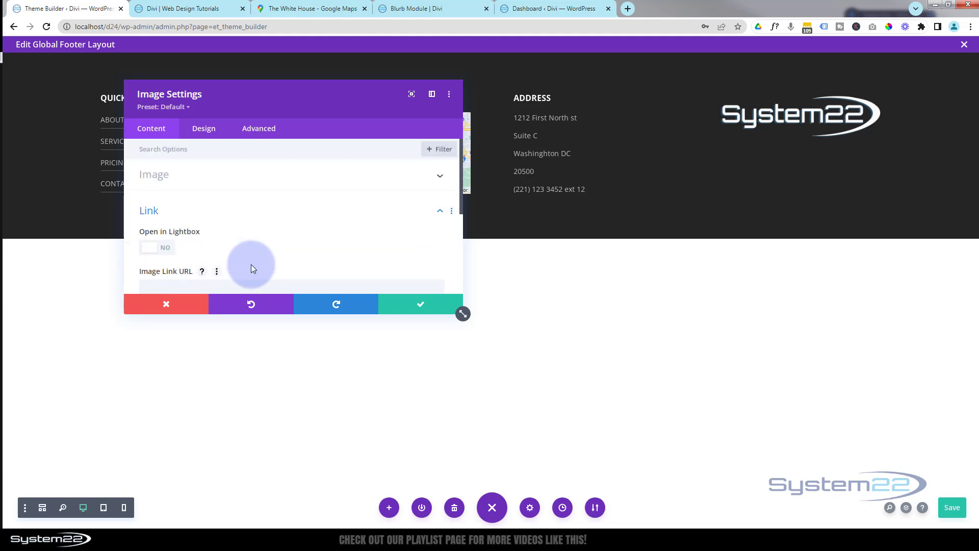
Reduce the logo image's width to 68% and save the Image module
click(213, 133)
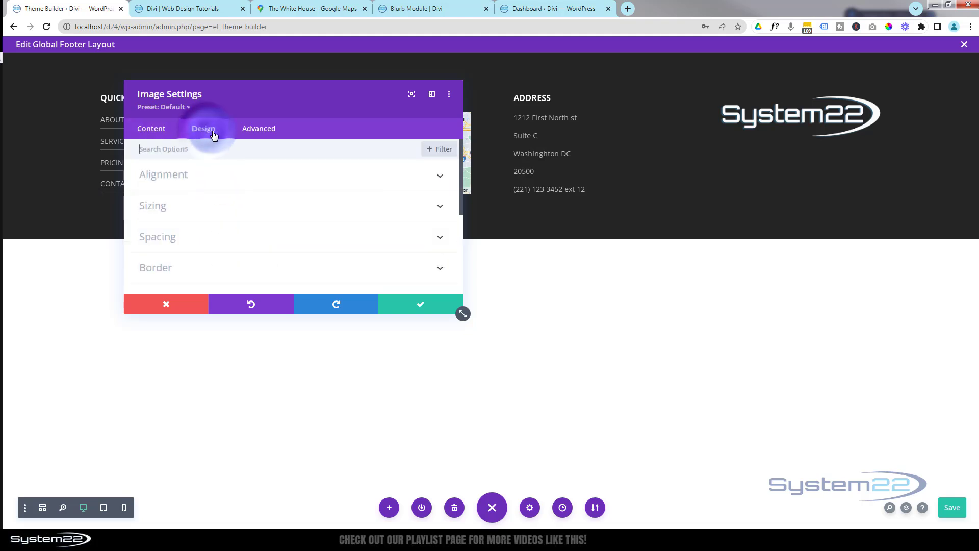
click(211, 207)
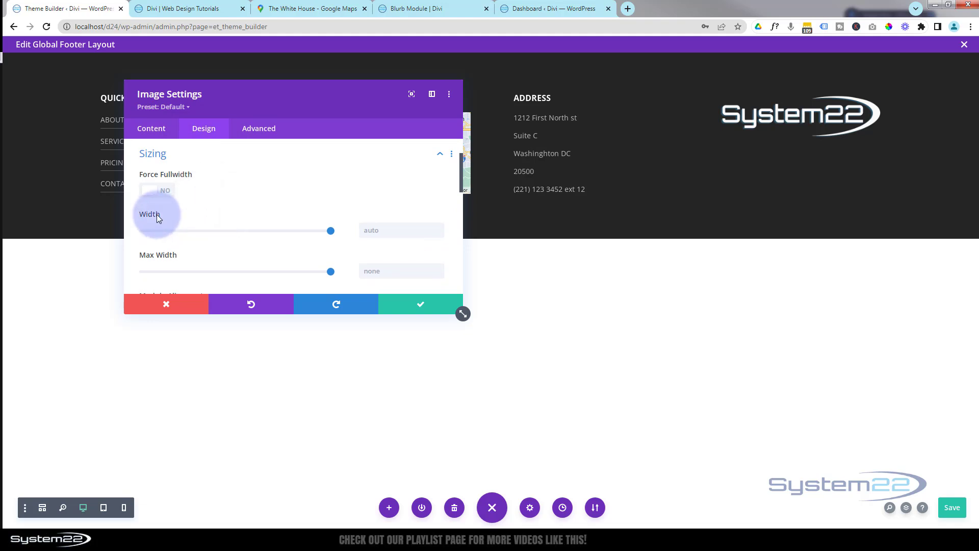
drag(329, 229, 271, 230)
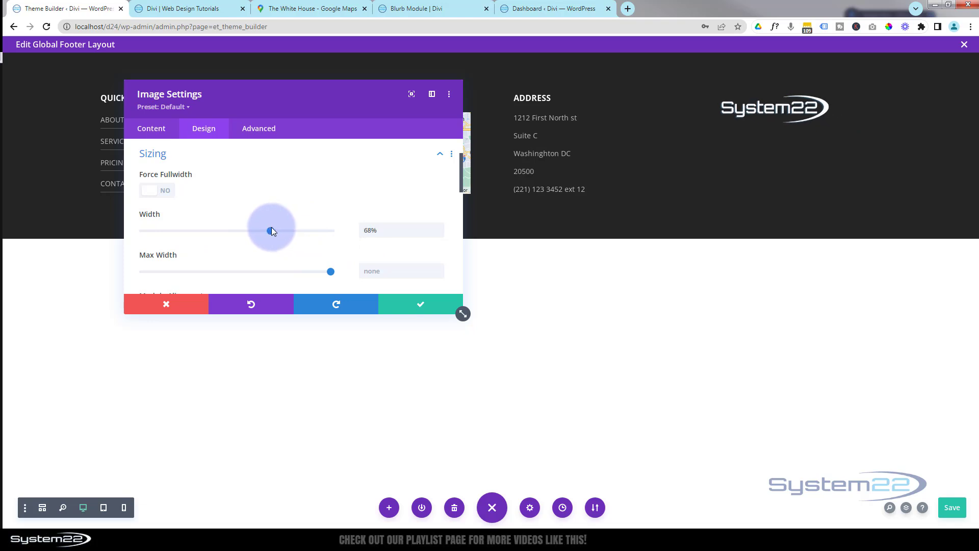
click(435, 306)
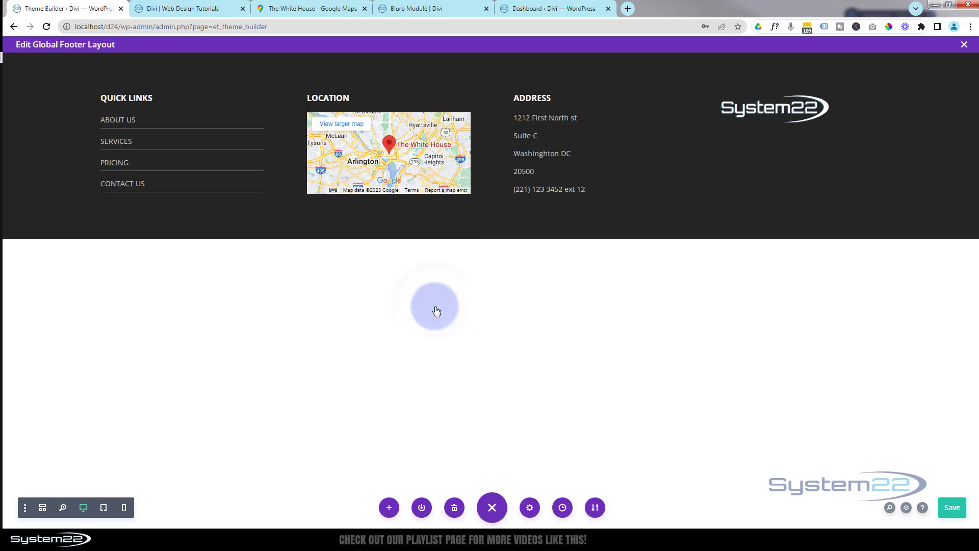
Add a Text module directly below the logo in the footer's fourth column
mouse_move(772, 140)
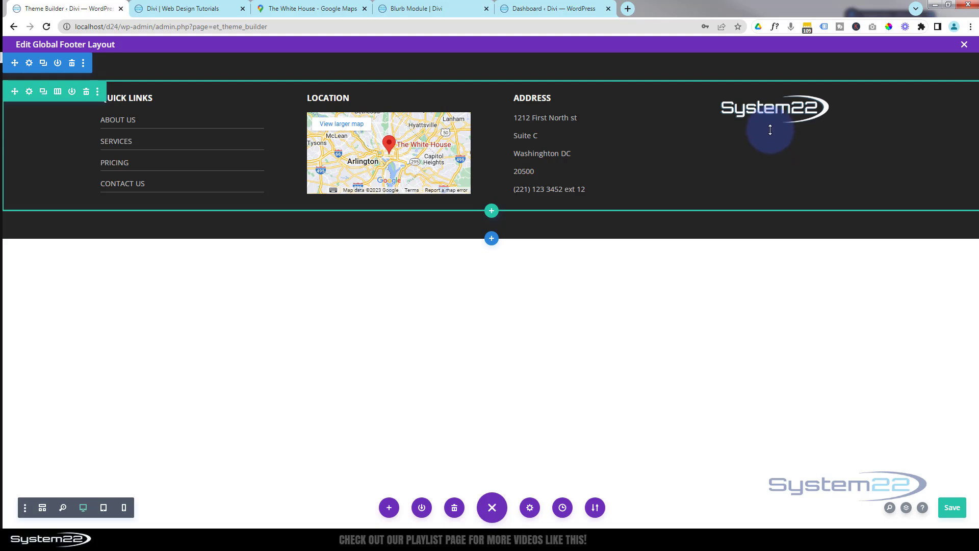
mouse_move(774, 122)
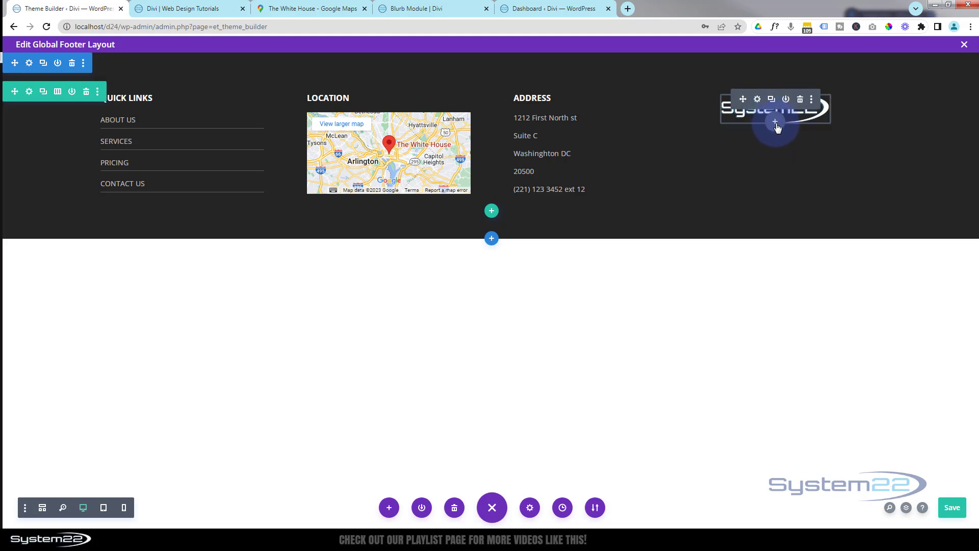
click(775, 123)
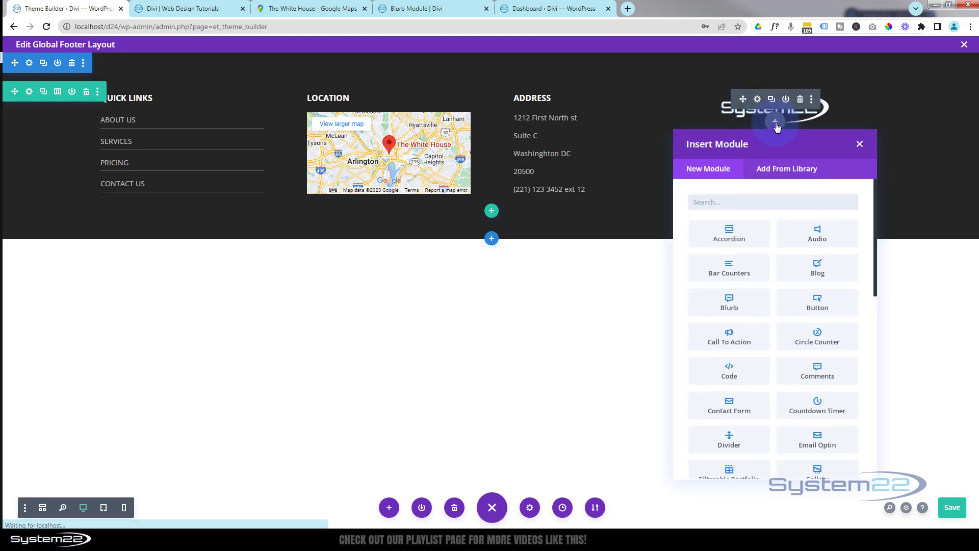
scroll(796, 255, down, 9)
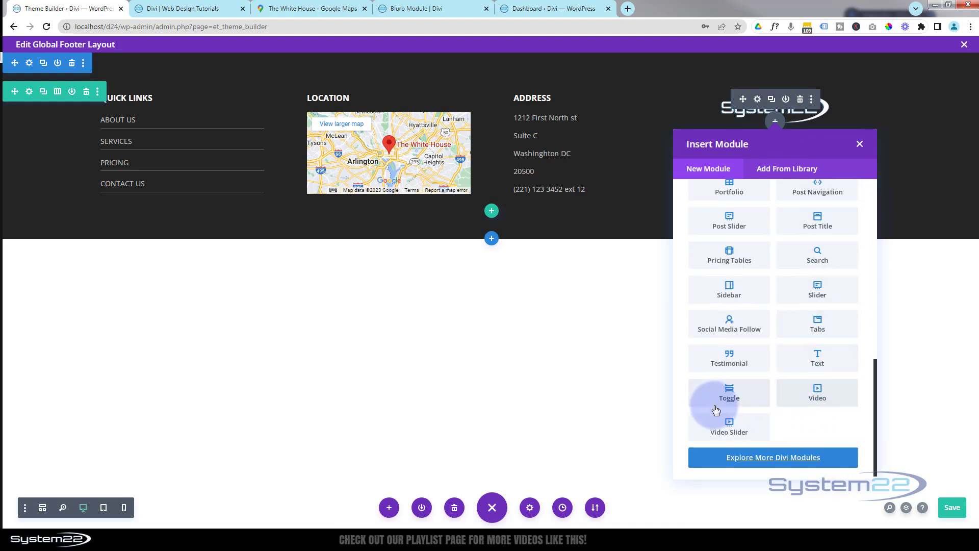
click(809, 358)
scroll(311, 204, down, 2)
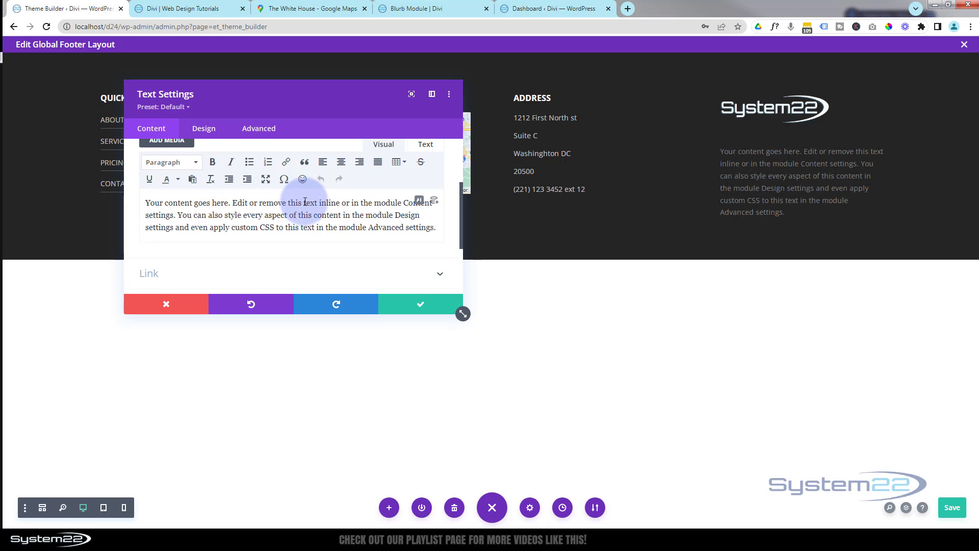
Replace the placeholder text with "© 2023 System 22" and "All Rights Reserved" on separate lines, and save the Text module
drag(147, 200, 456, 245)
key(BackSpace)
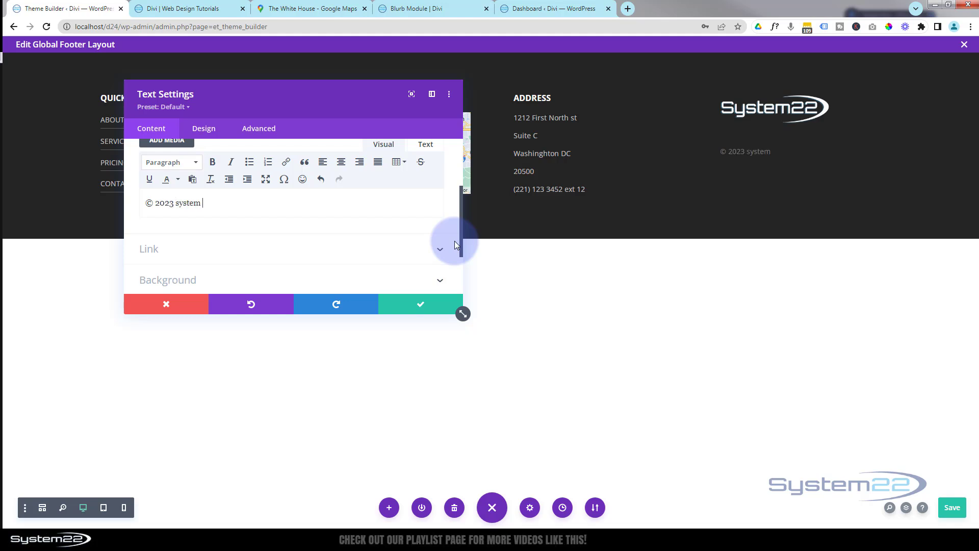
click(178, 203)
text(S)
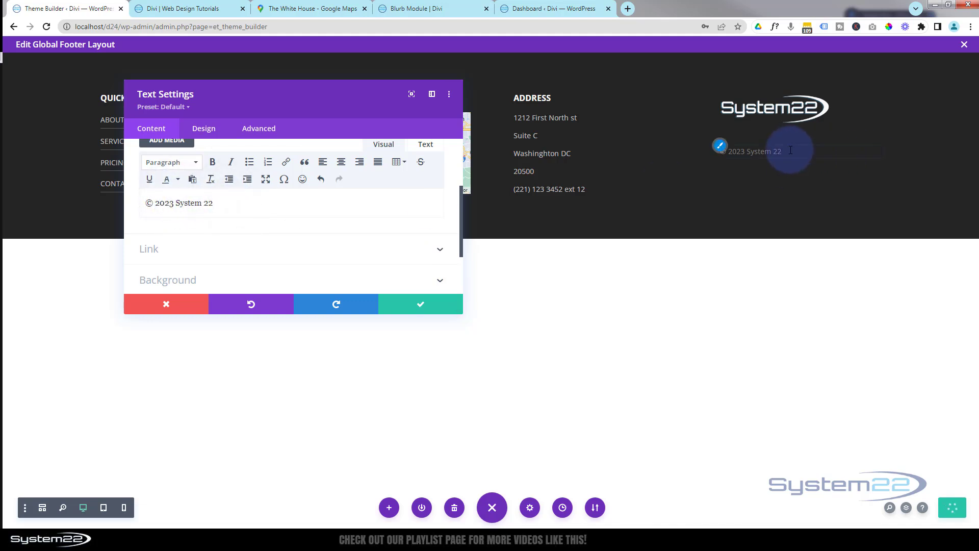
key(Return)
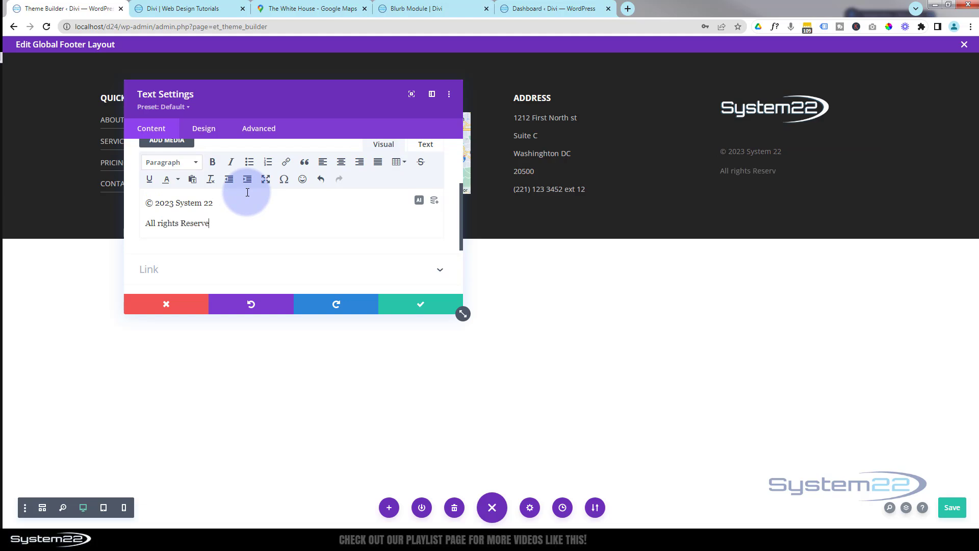
drag(157, 224, 161, 223)
text(R)
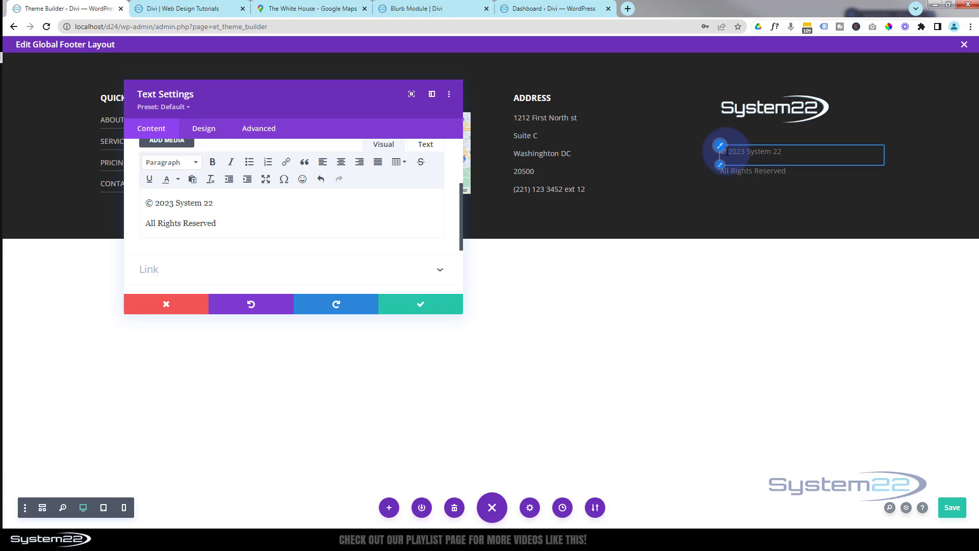
click(429, 304)
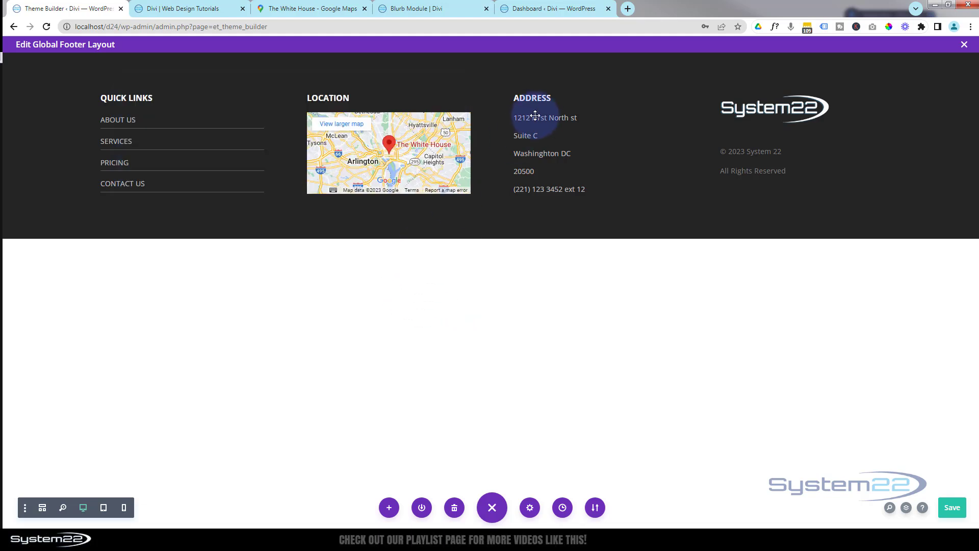
Copy the text color #c1c1c1 from the address Text module's design settings and close the module
mouse_move(540, 127)
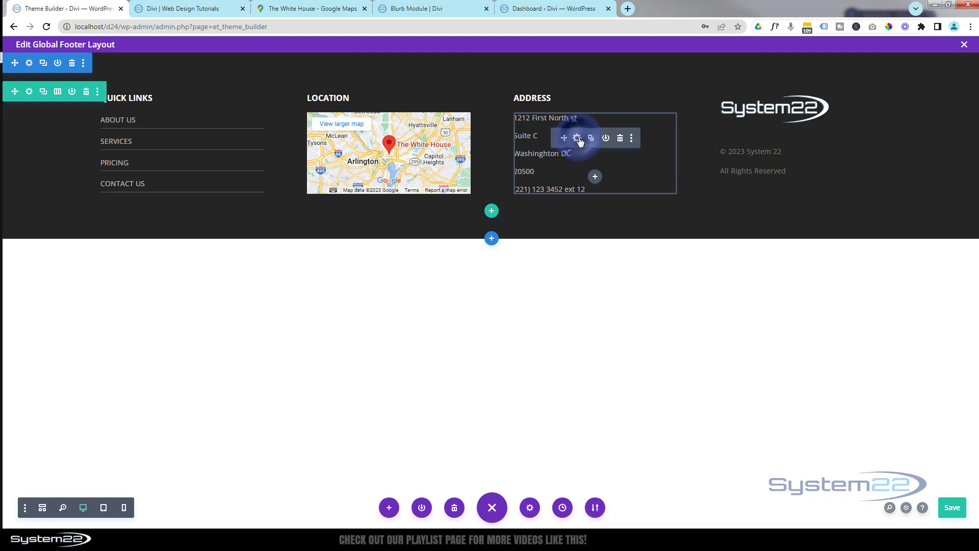
click(577, 138)
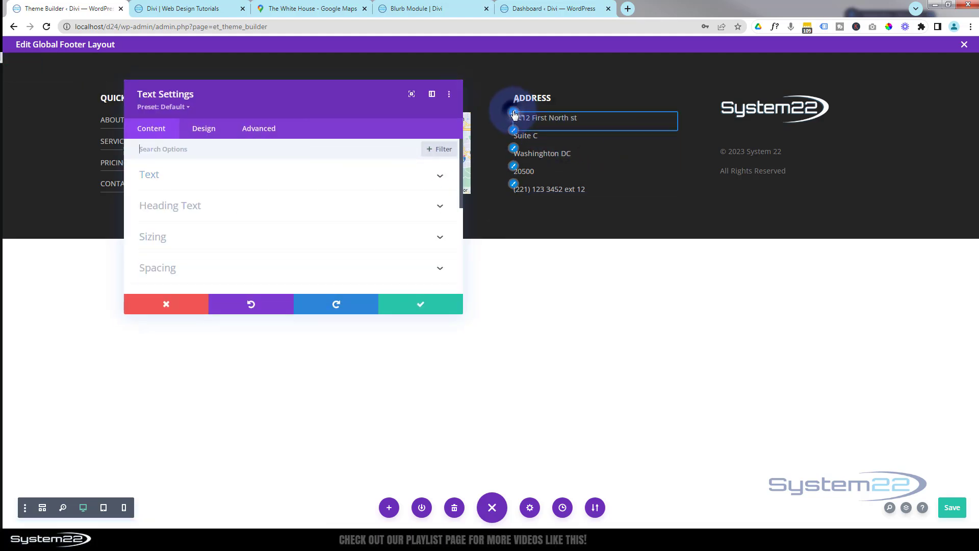
scroll(342, 150, down, 2)
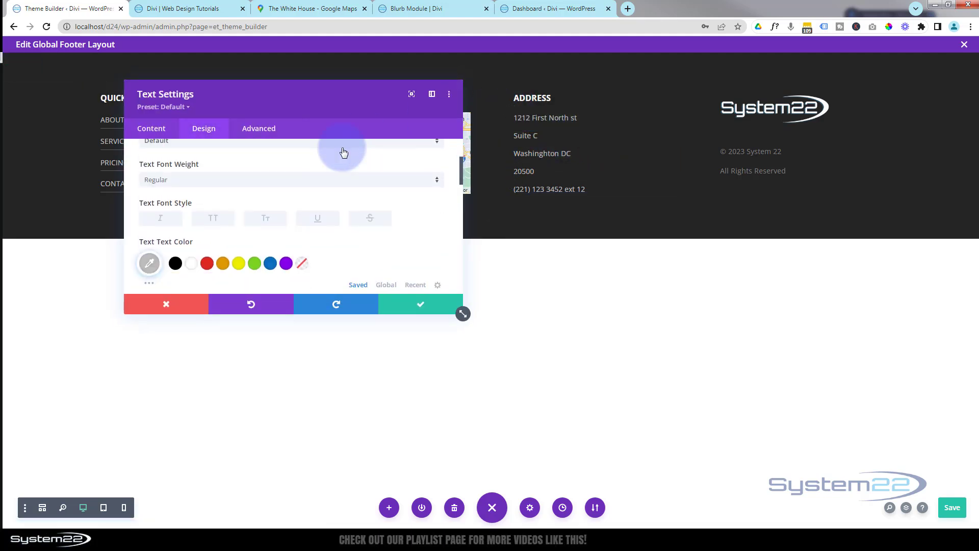
scroll(340, 160, down, 2)
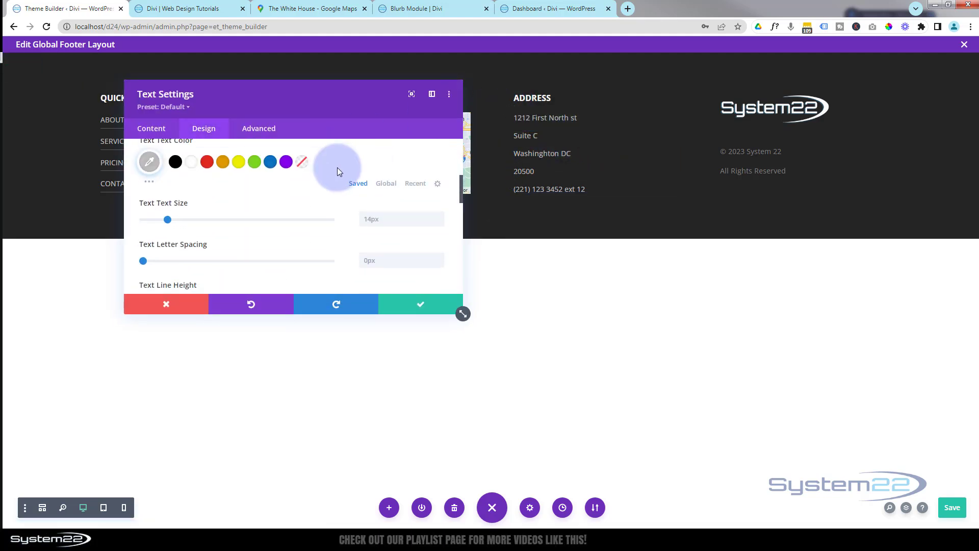
right_click(149, 165)
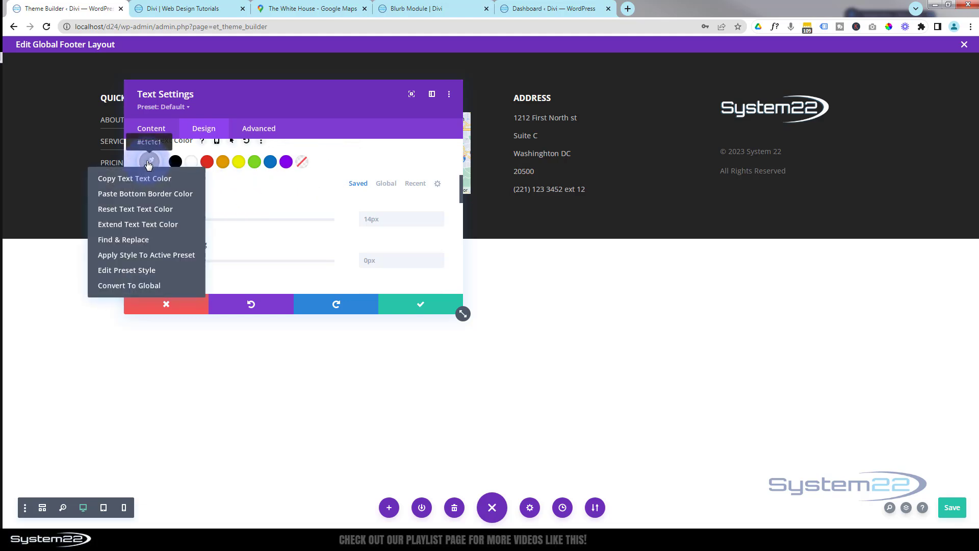
click(141, 180)
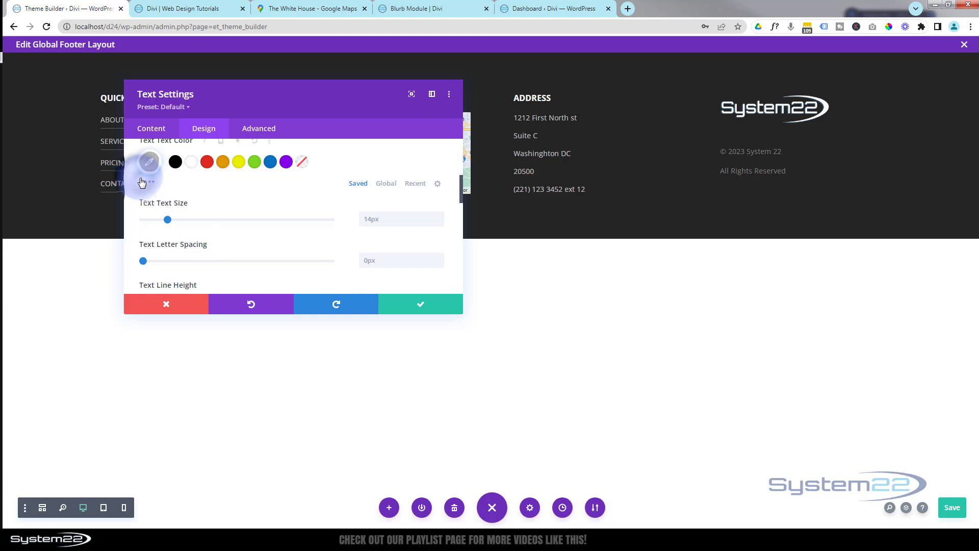
click(439, 306)
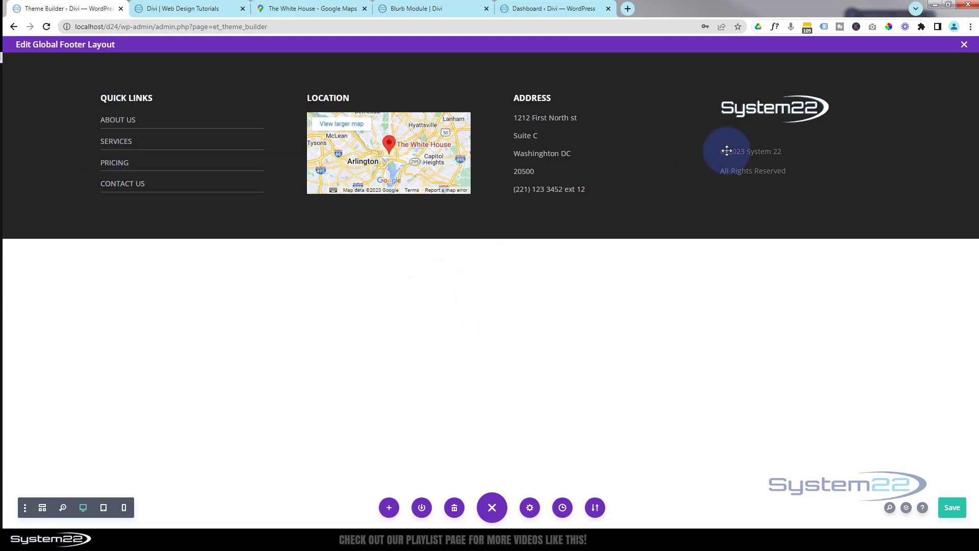
Paste the copied text color onto the copyright Text module below the logo and save it
mouse_move(725, 150)
click(784, 153)
click(717, 148)
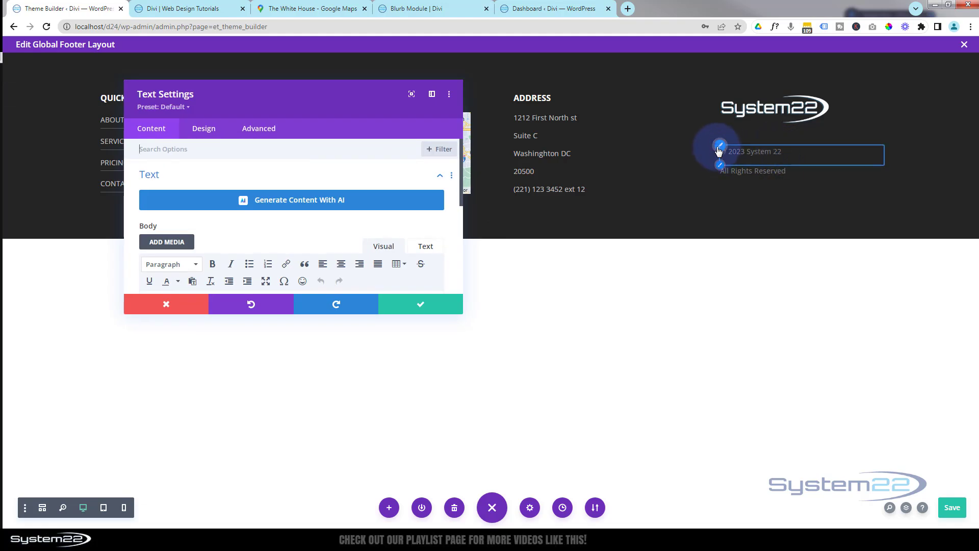
scroll(270, 220, down, 3)
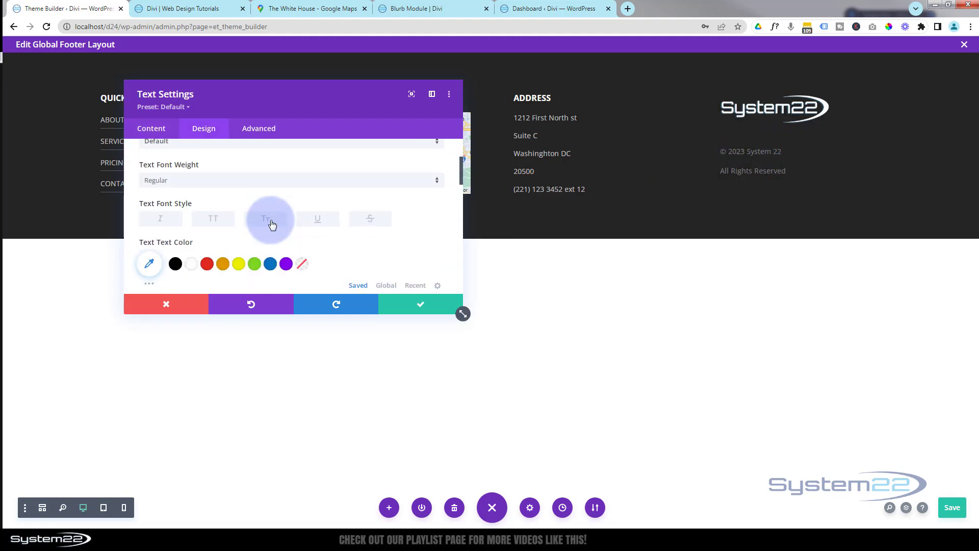
scroll(272, 224, down, 1)
right_click(151, 215)
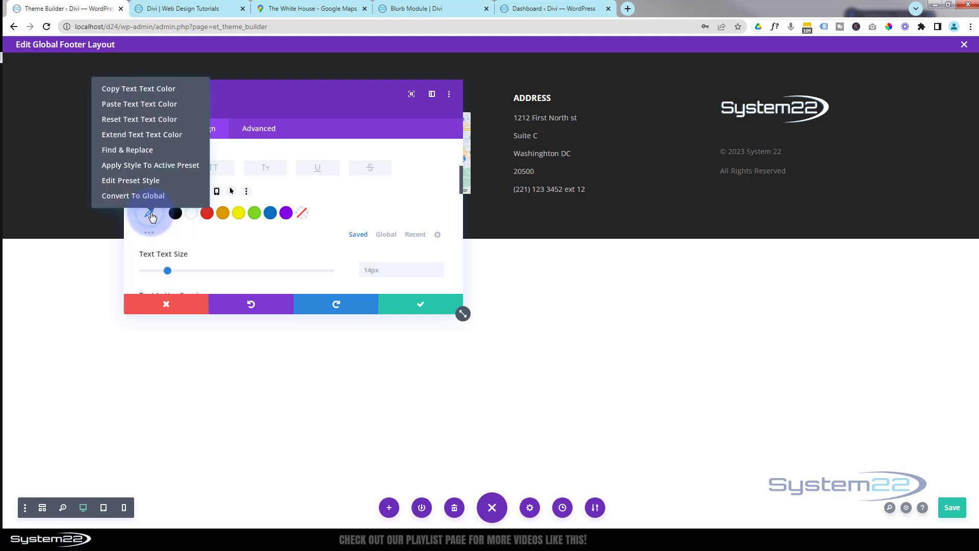
click(133, 103)
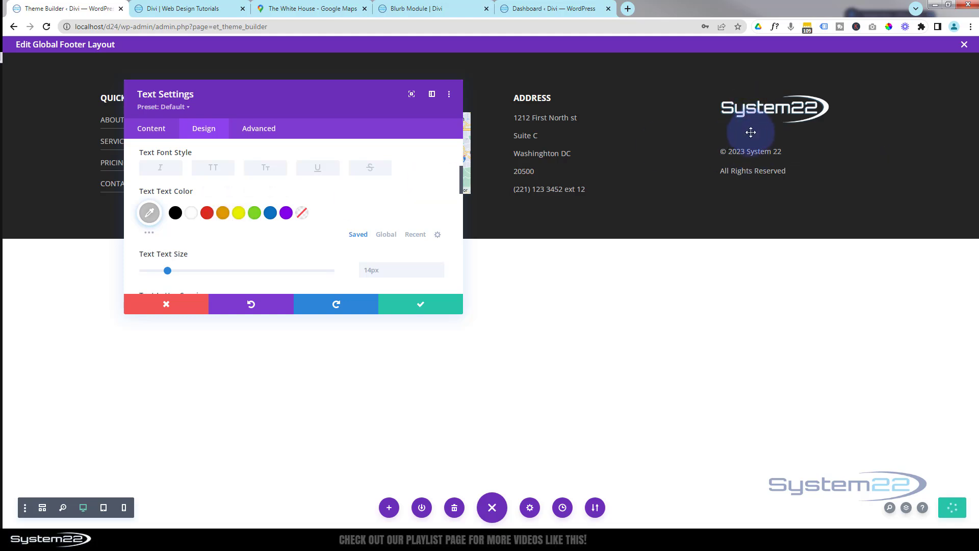
click(421, 306)
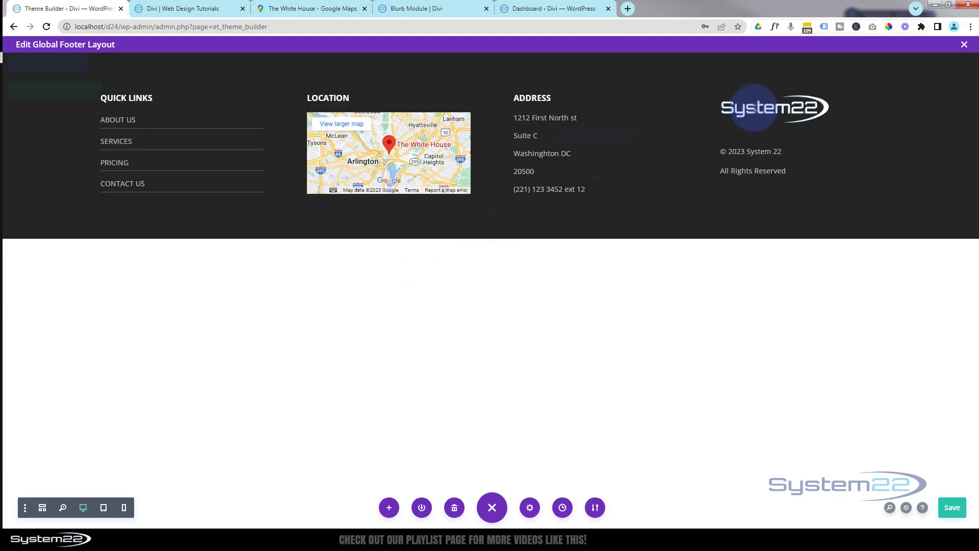
Turn off Show Space Below The Image in the logo image's spacing settings
mouse_move(767, 108)
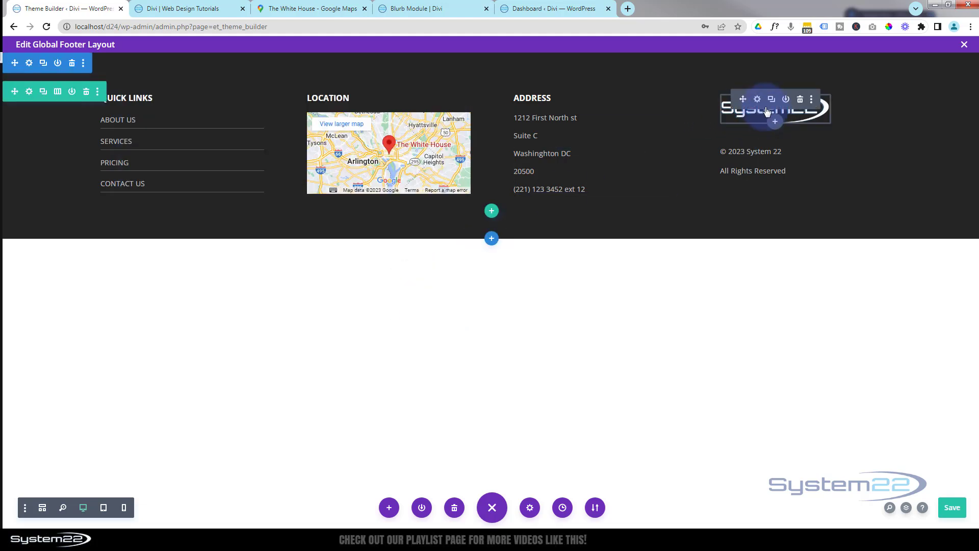
click(757, 99)
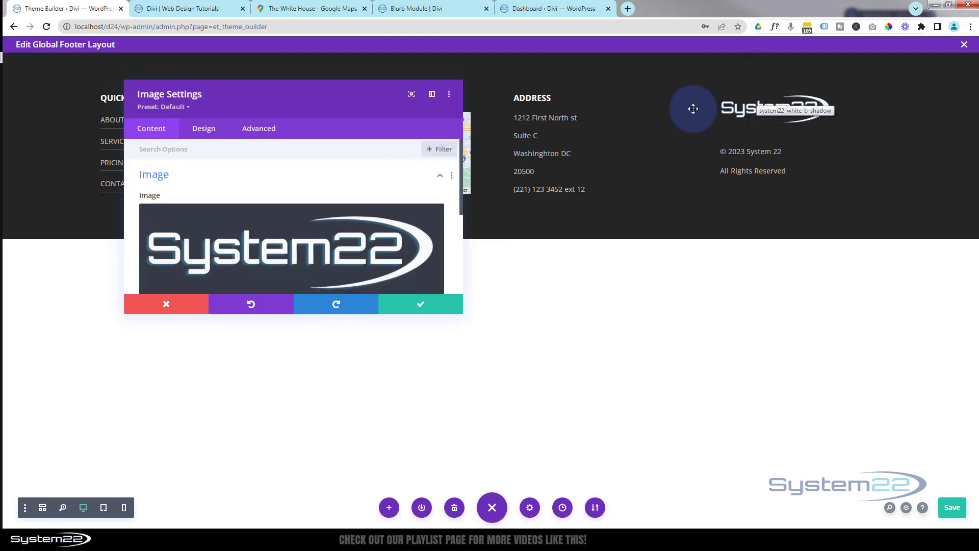
click(203, 128)
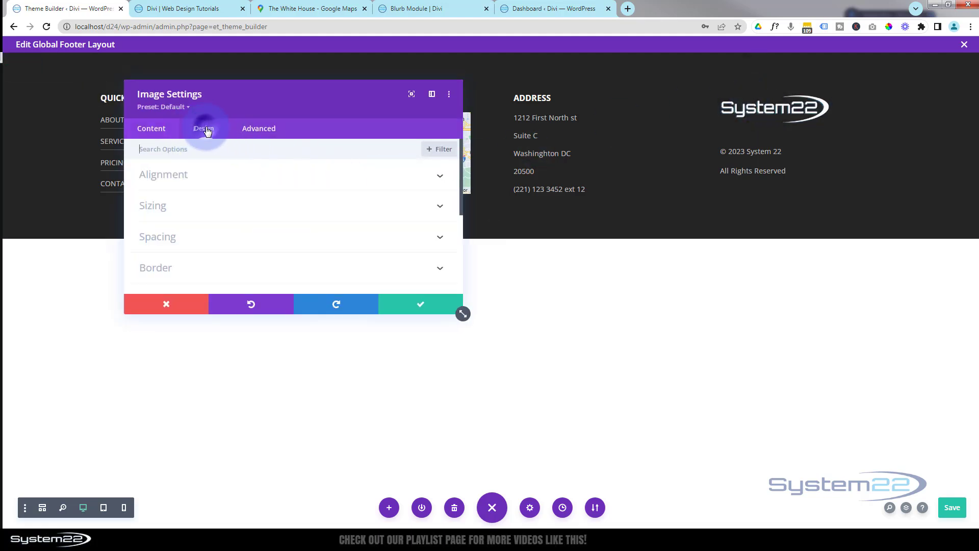
scroll(222, 184, down, 1)
click(222, 181)
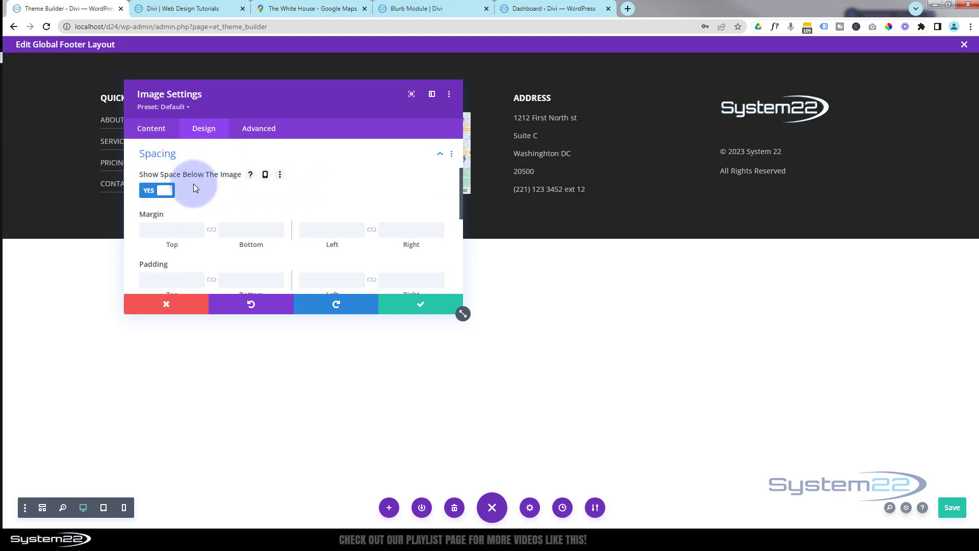
click(151, 195)
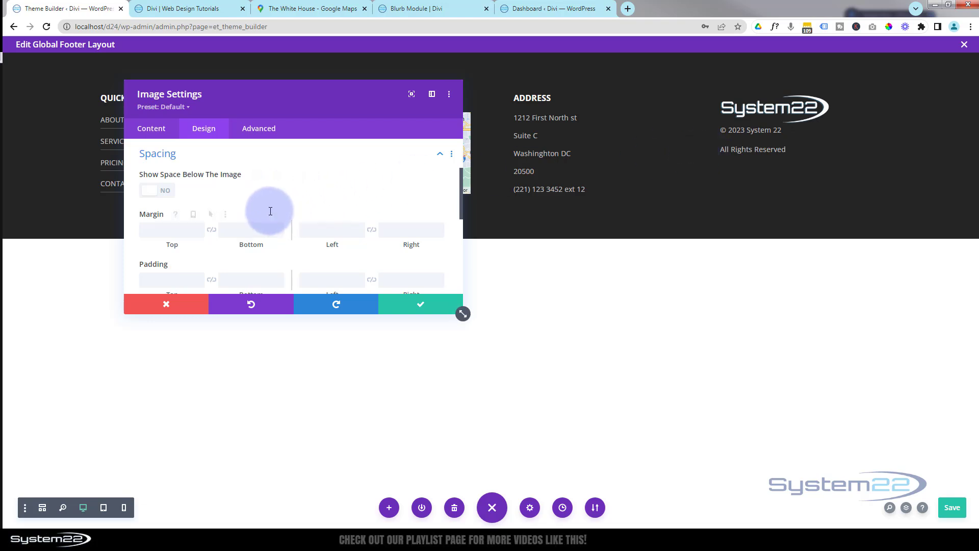
scroll(239, 231, down, 1)
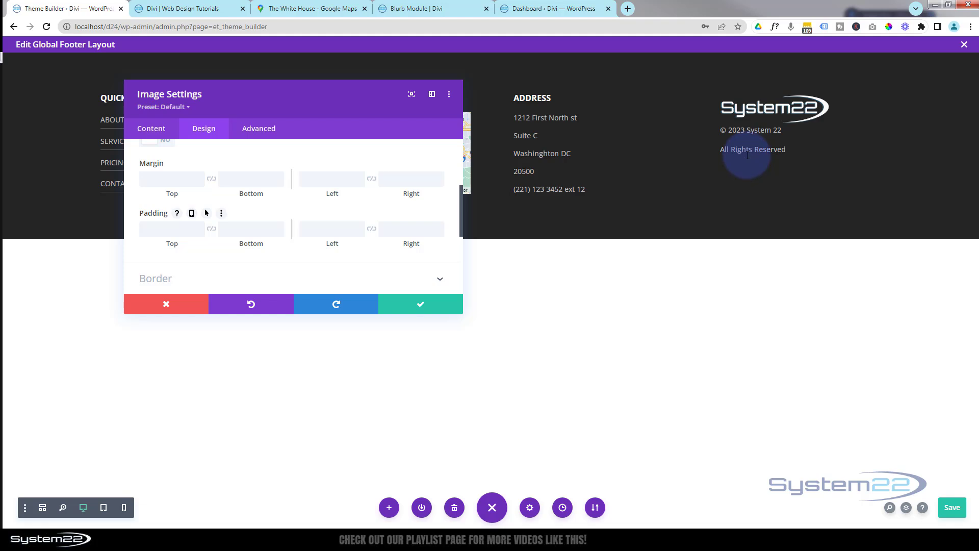
Save the logo image settings and add a Social Media Follow module below the copyright text
click(437, 310)
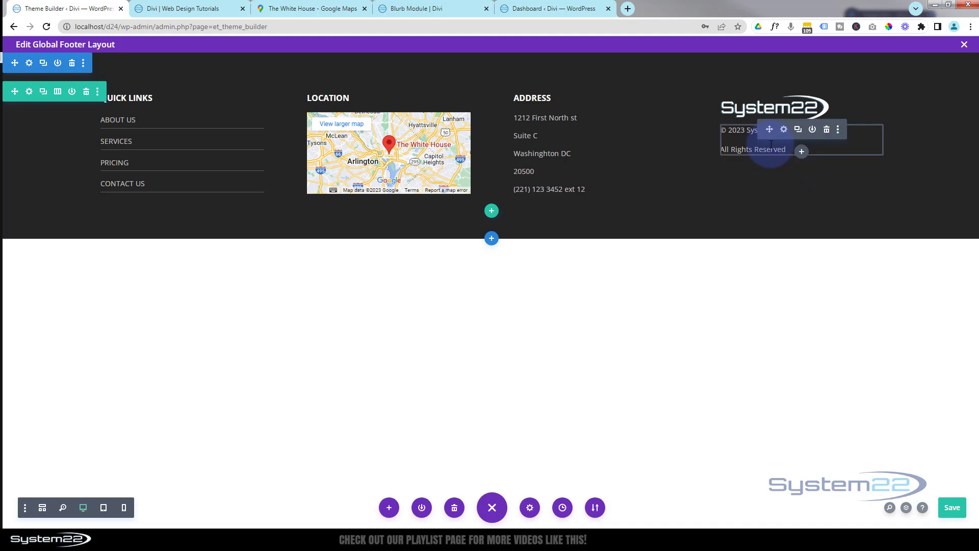
click(803, 153)
scroll(786, 303, down, 2)
scroll(784, 301, down, 6)
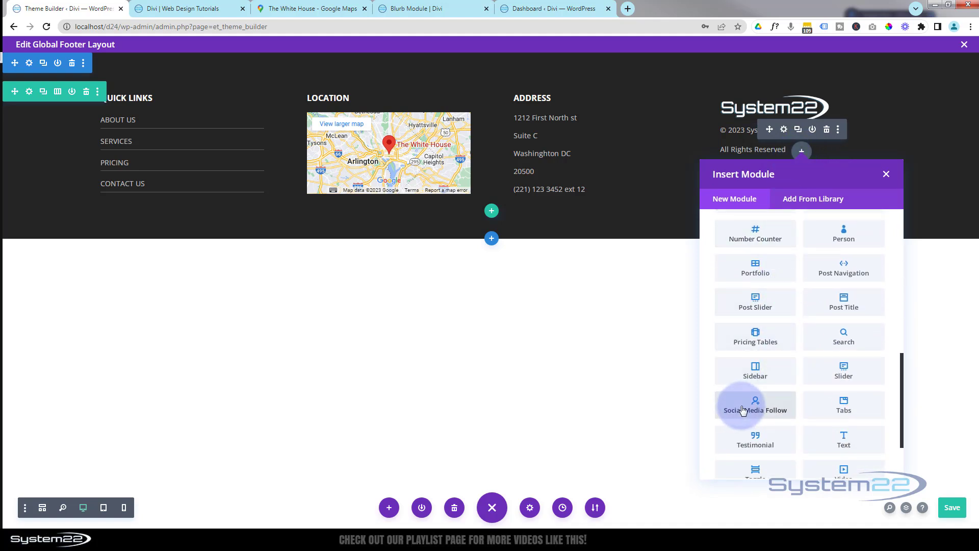
click(744, 410)
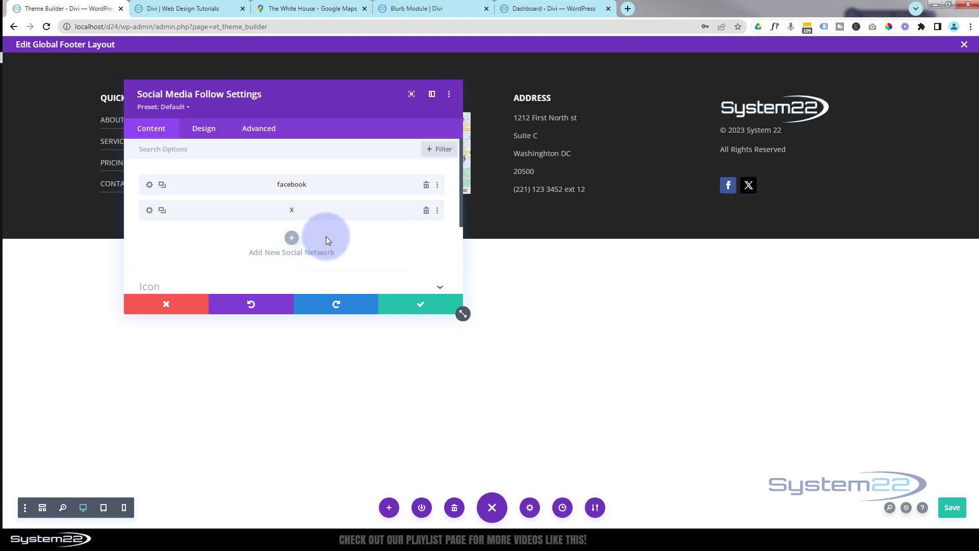
Review the Facebook network's account link and design options and return to the list of networks
click(150, 185)
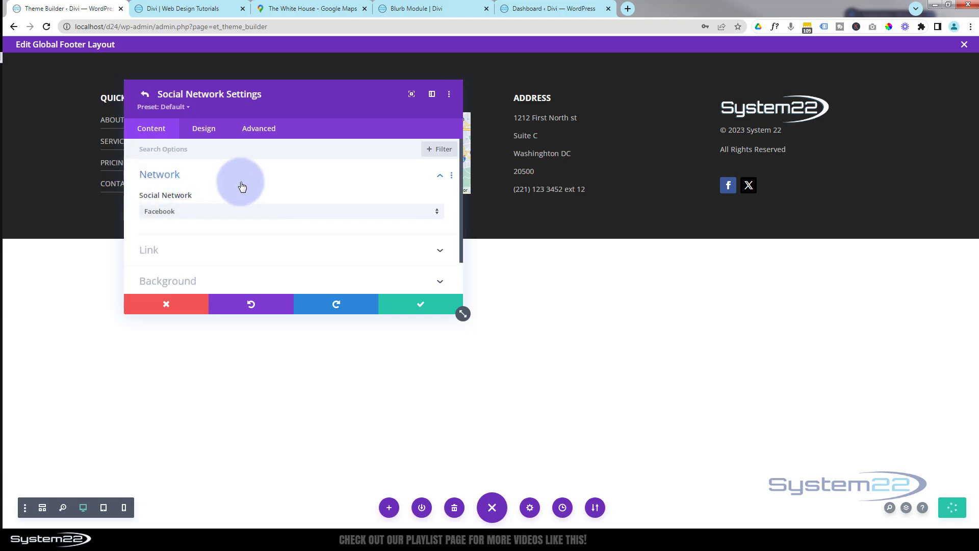
click(222, 250)
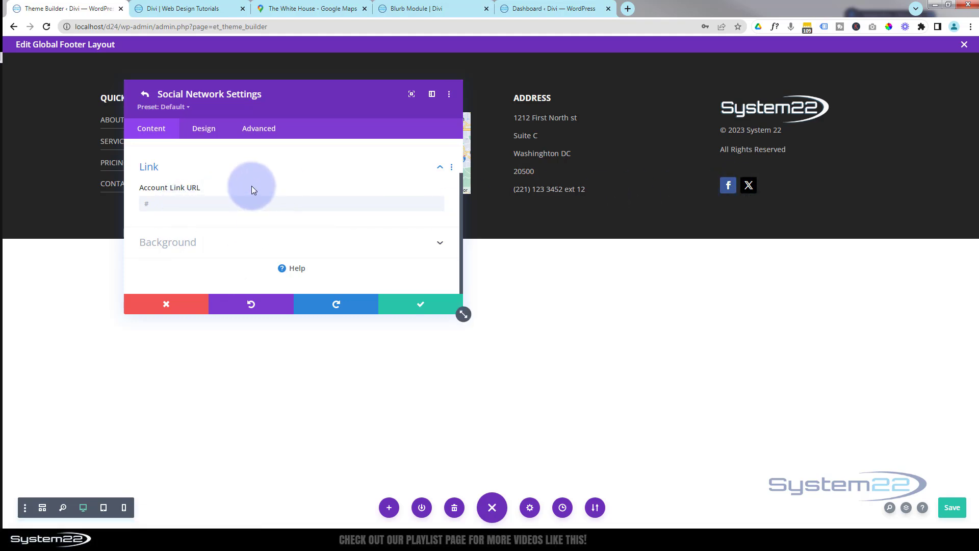
click(206, 134)
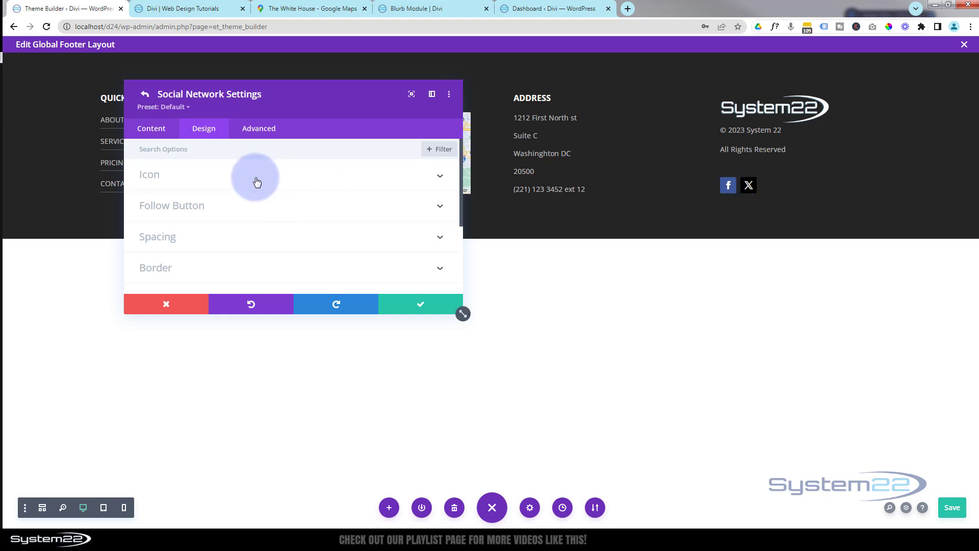
click(152, 130)
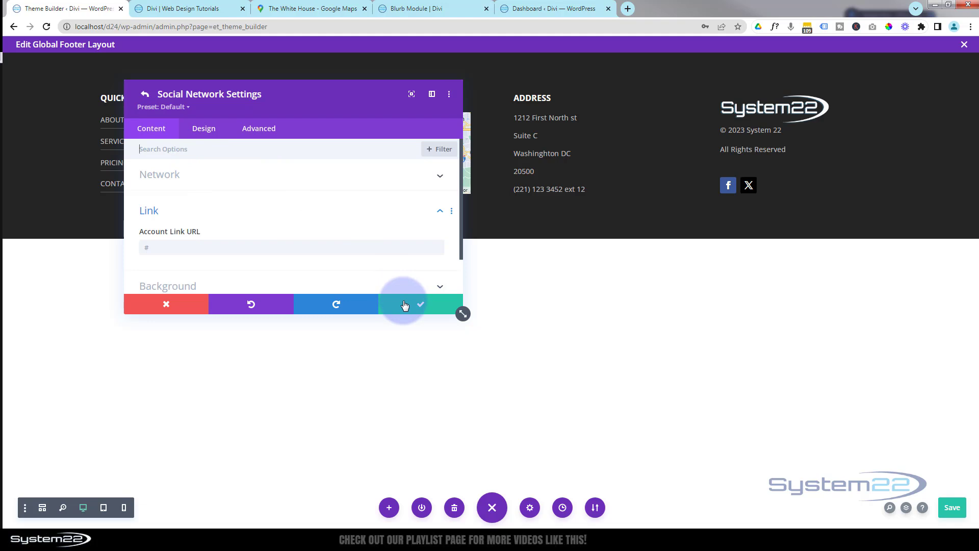
click(404, 305)
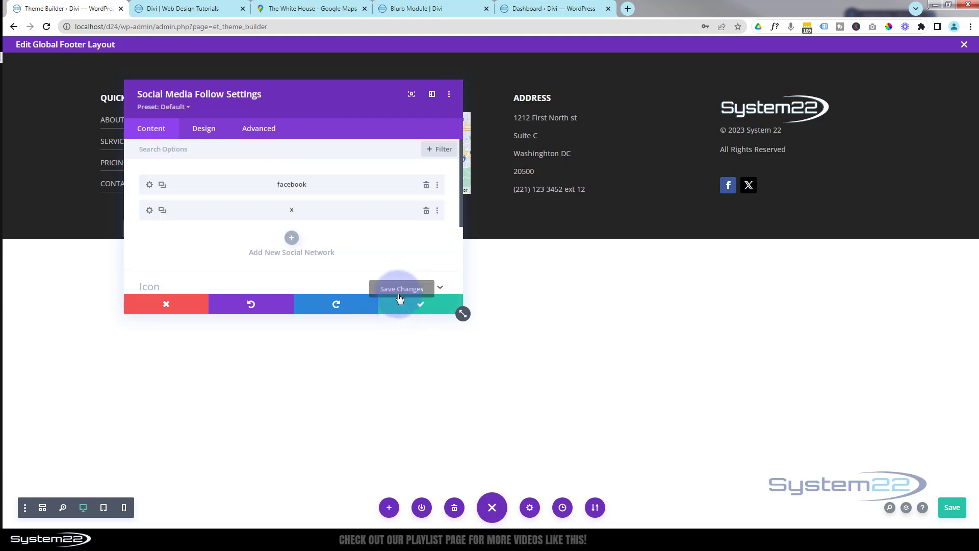
Add LinkedIn as a new social network in the Social Media Follow module
click(292, 238)
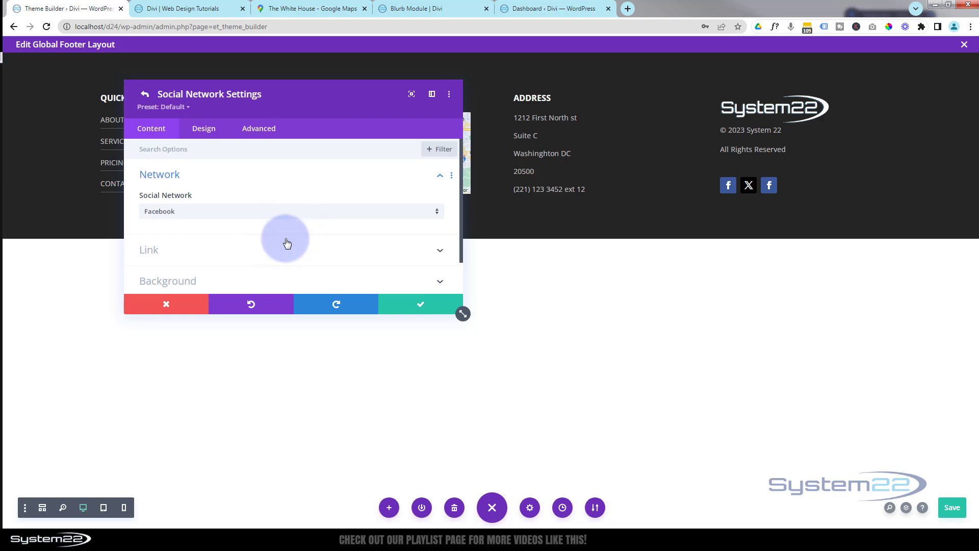
click(235, 218)
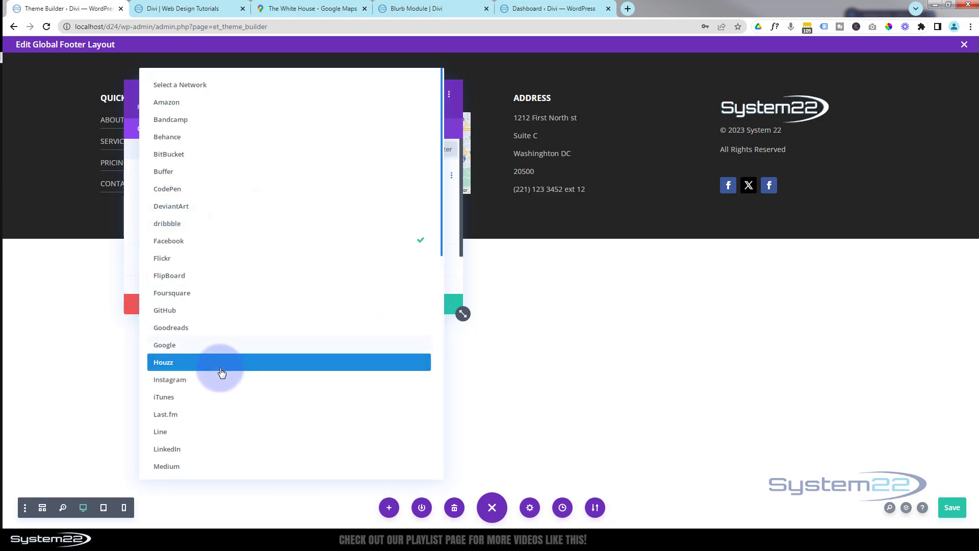
click(209, 450)
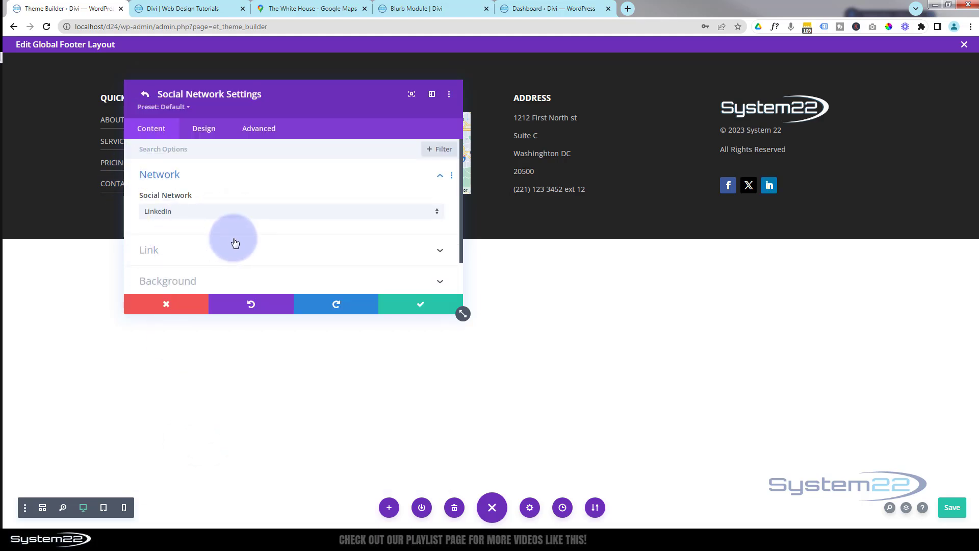
click(410, 302)
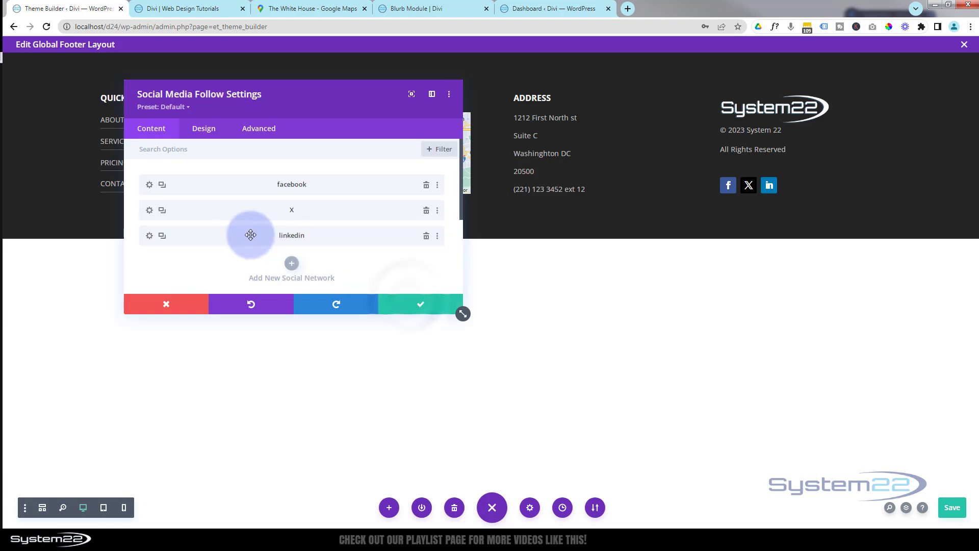
Add Instagram as another social network, keeping its default background color, and save the Social Media Follow module
click(292, 263)
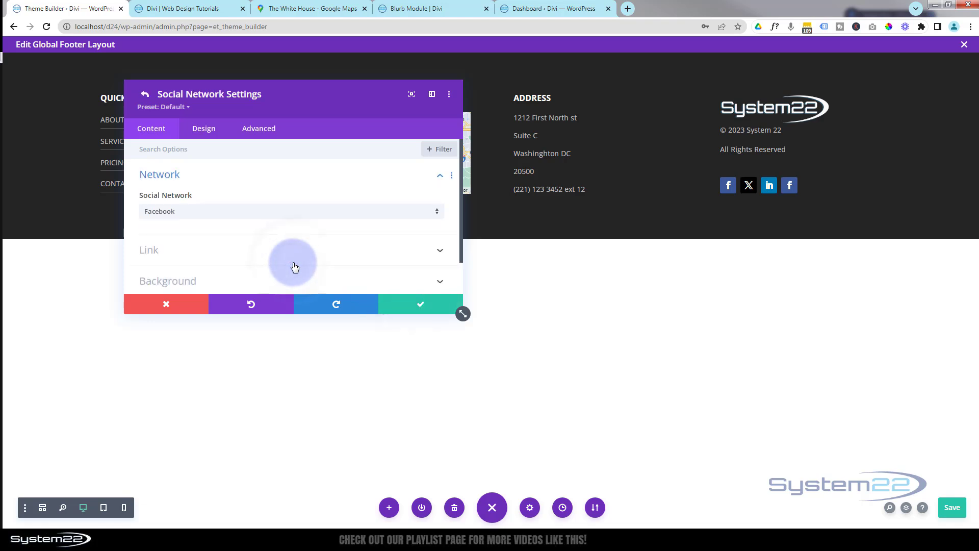
click(252, 215)
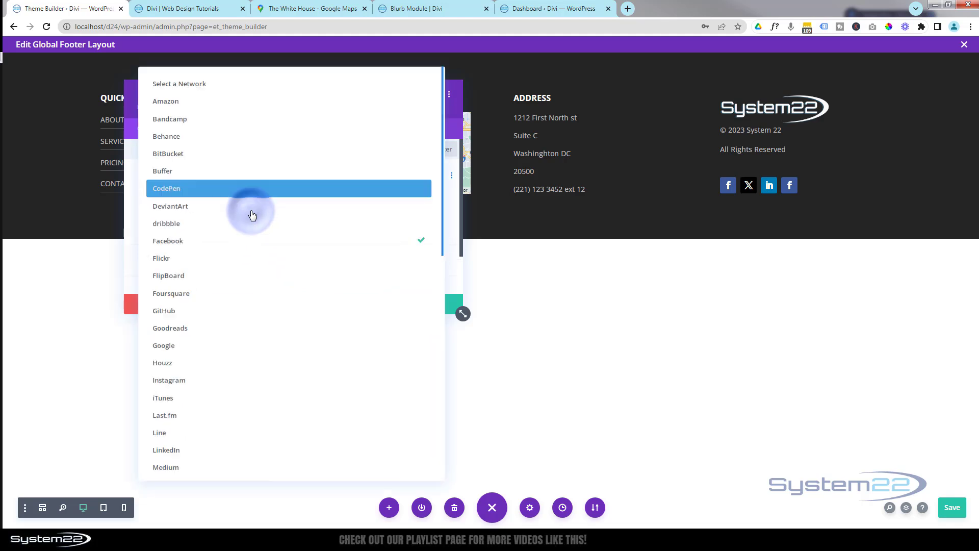
click(231, 378)
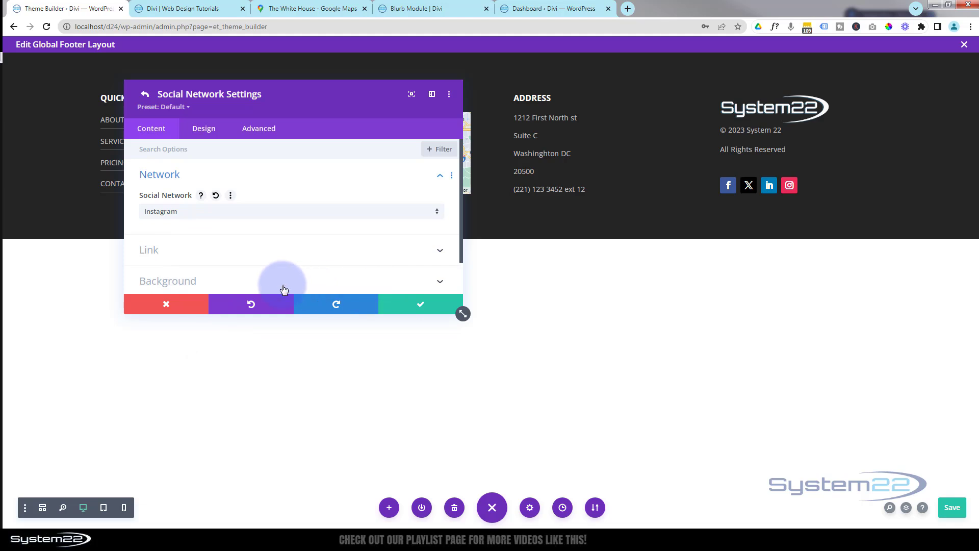
click(251, 281)
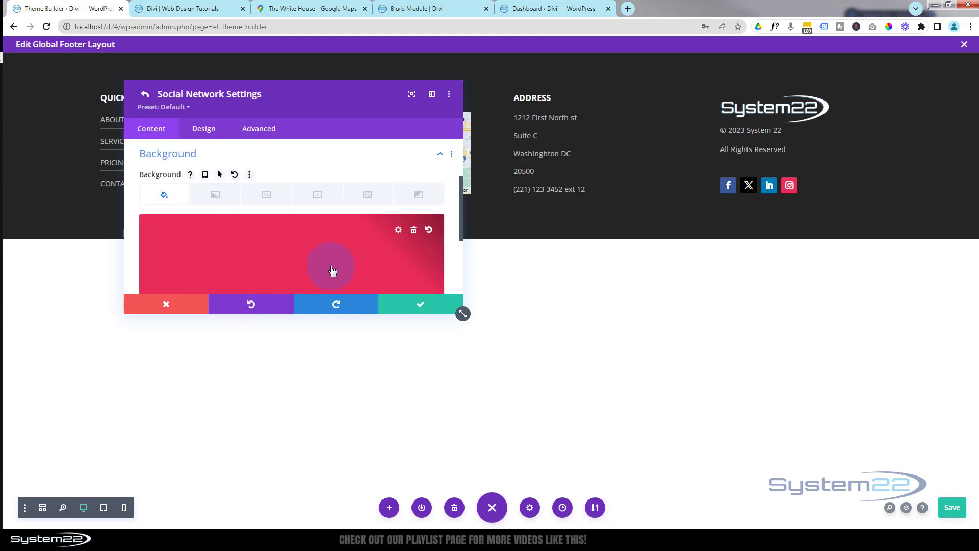
click(437, 308)
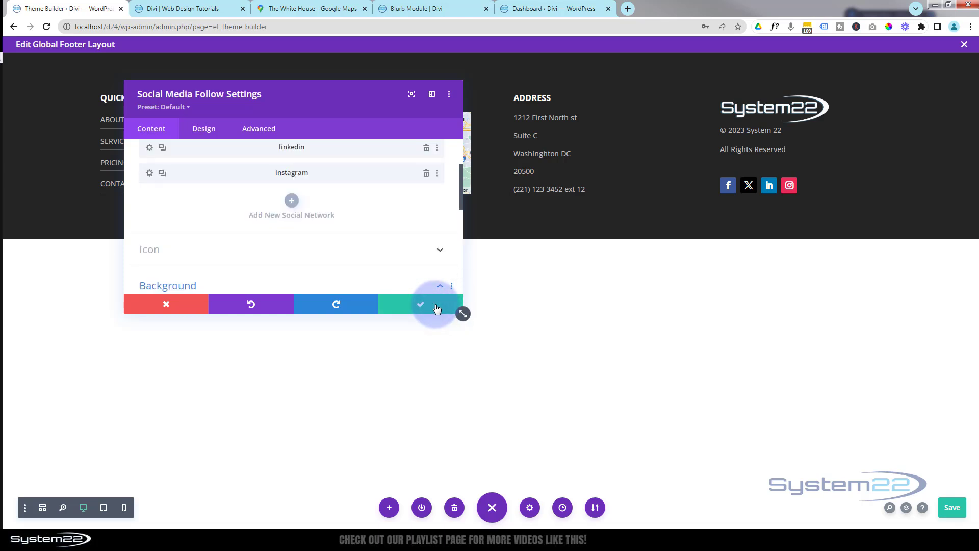
click(437, 309)
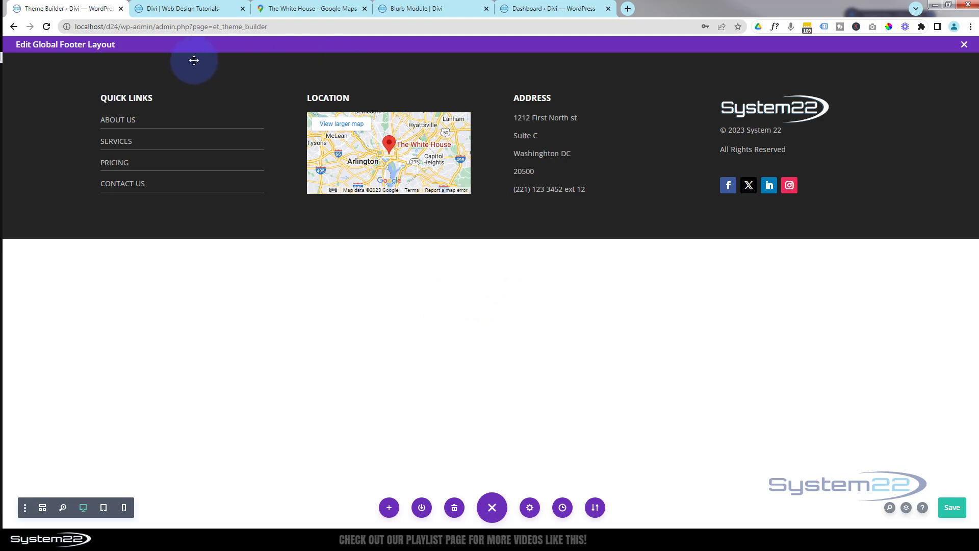
Set the footer section's top and bottom padding to 10px and save the section settings
mouse_move(132, 102)
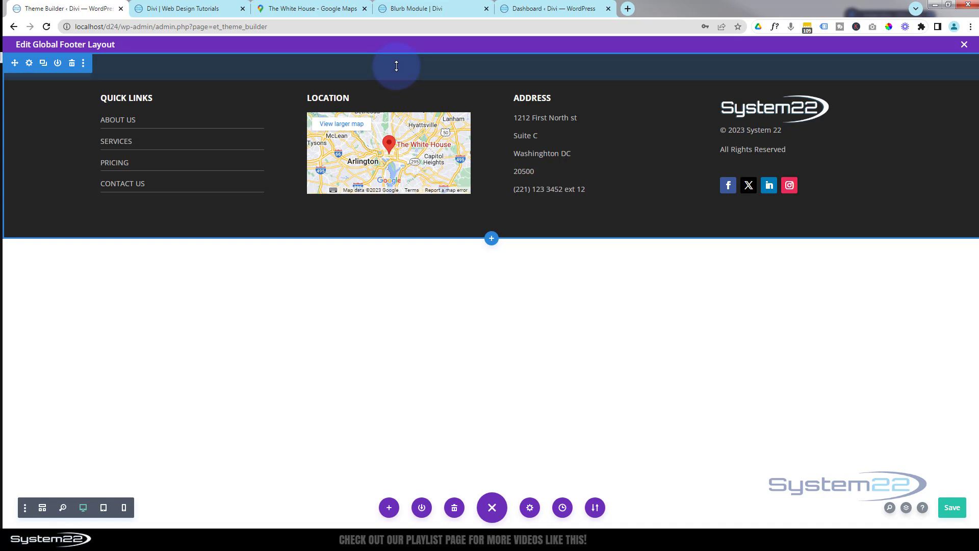
click(29, 64)
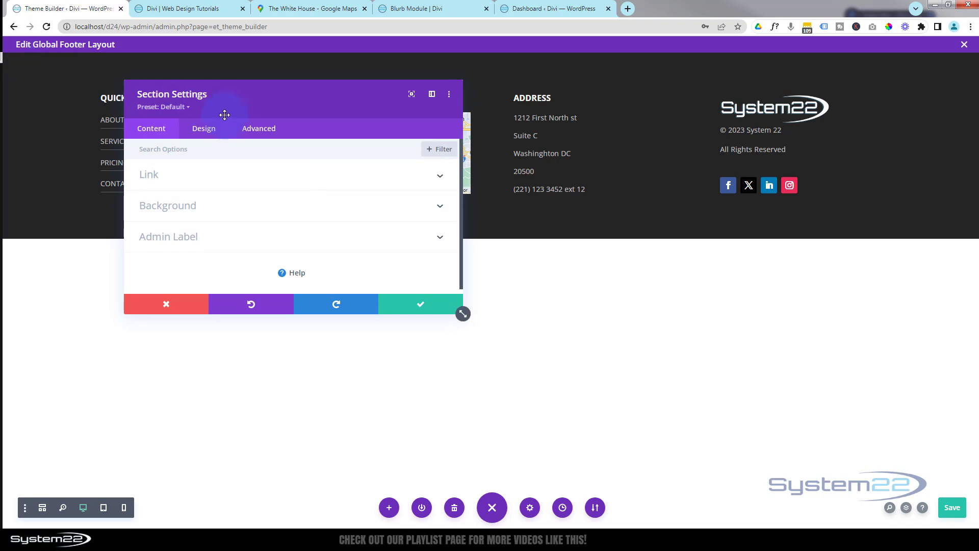
click(204, 130)
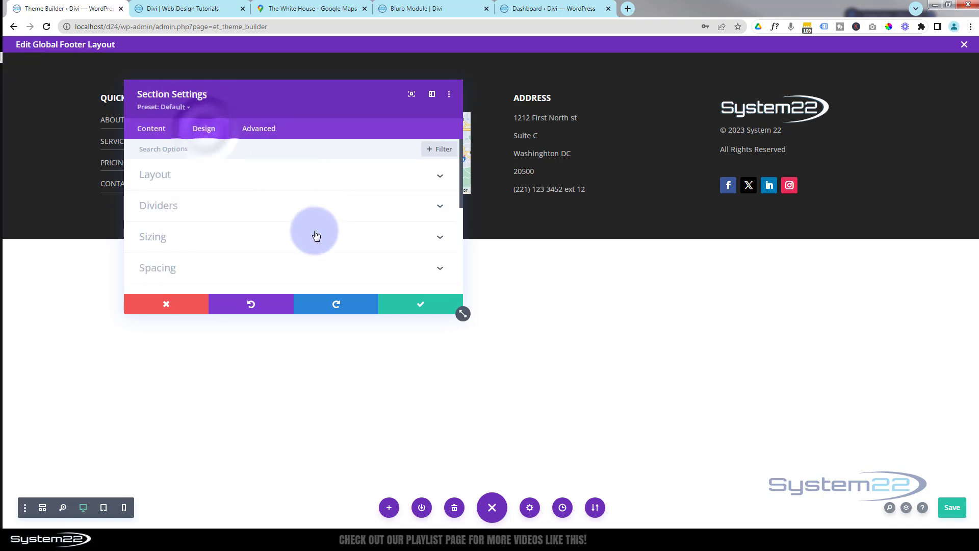
click(266, 265)
drag(327, 99, 585, 86)
click(531, 179)
click(420, 229)
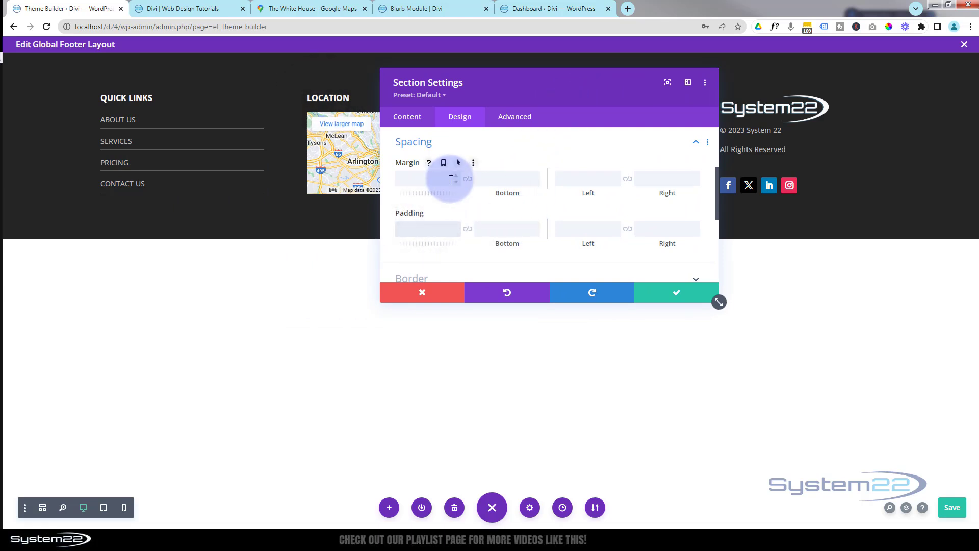
text(10px)
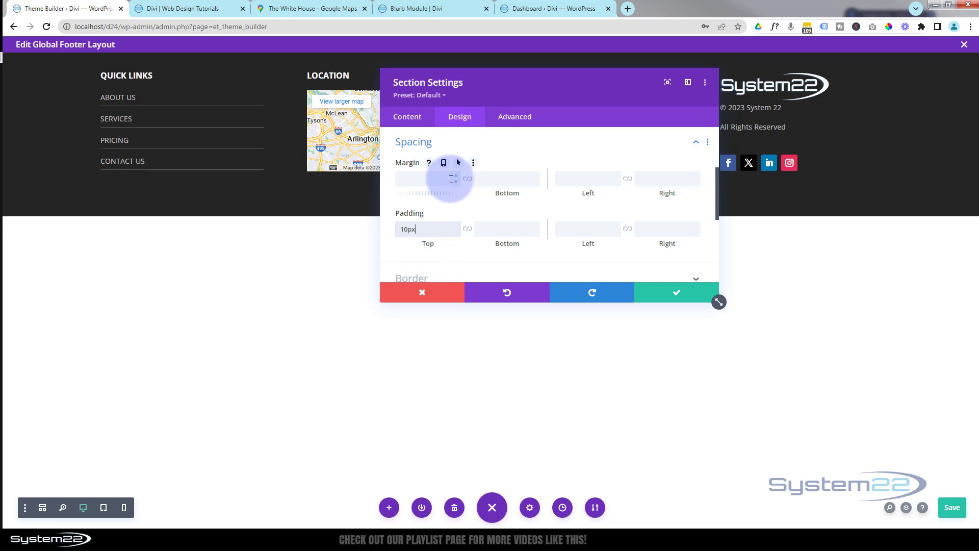
click(468, 229)
drag(538, 89, 527, 264)
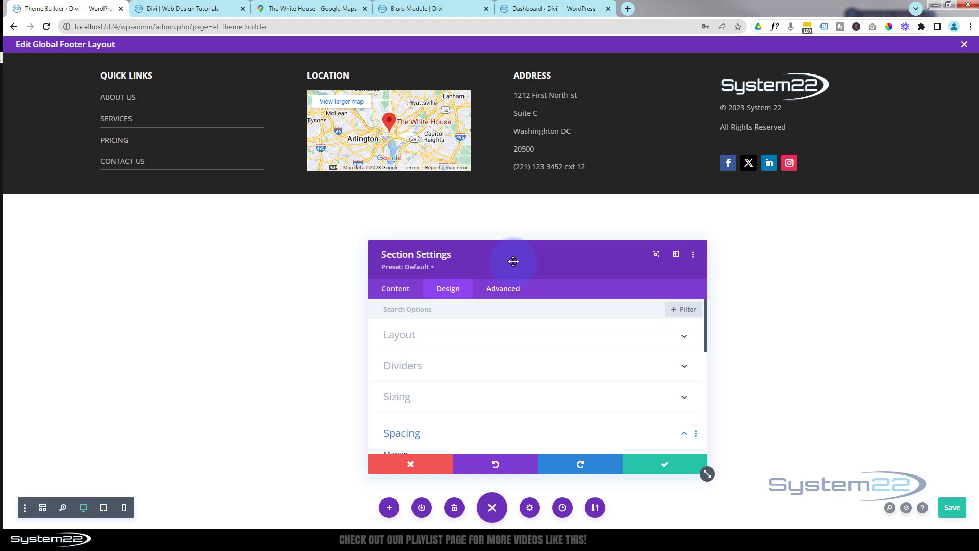
click(665, 466)
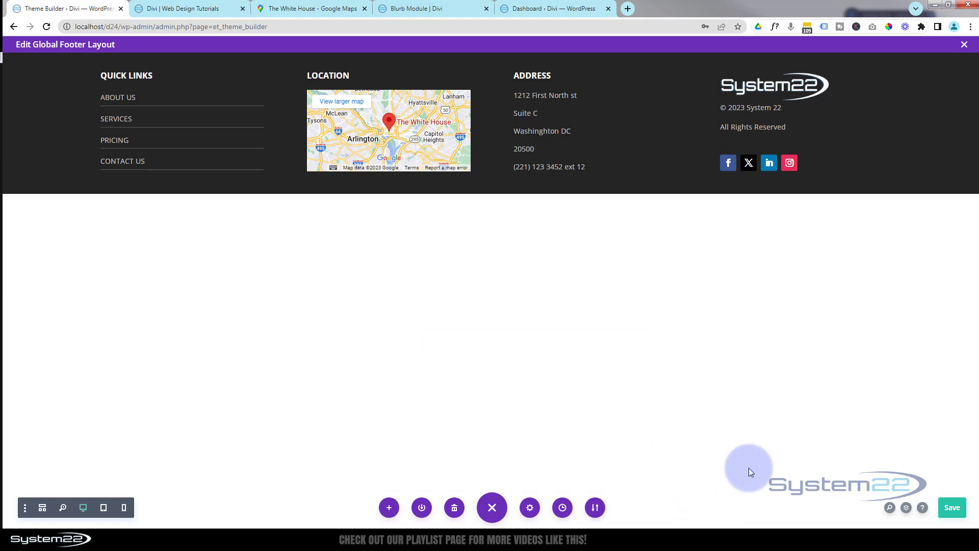
Save the global footer layout, close its editor, and save the Theme Builder changes
click(492, 508)
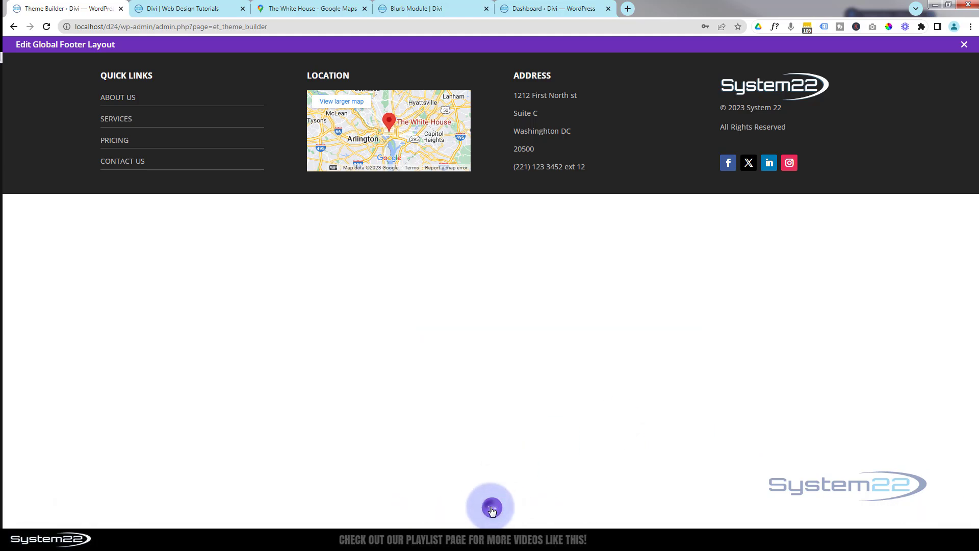
click(492, 507)
click(953, 507)
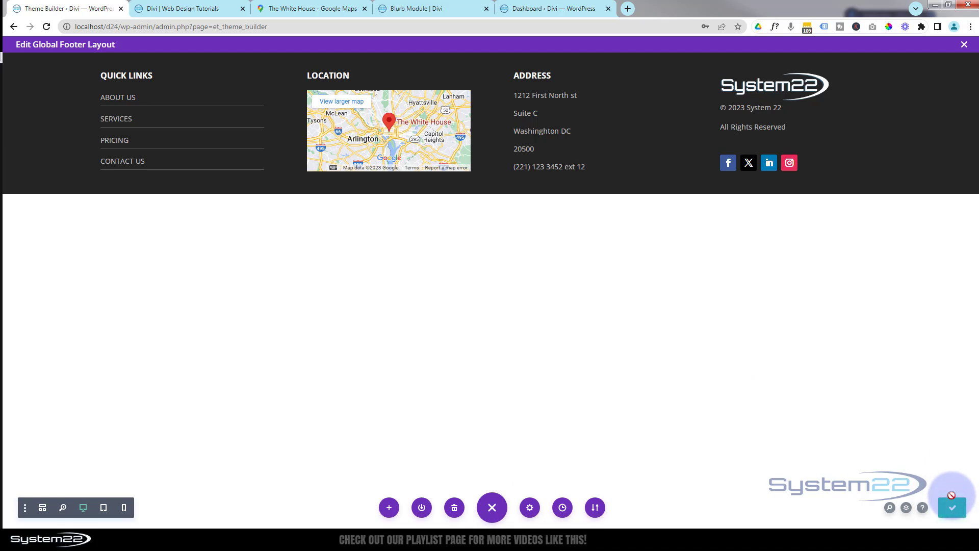
click(964, 45)
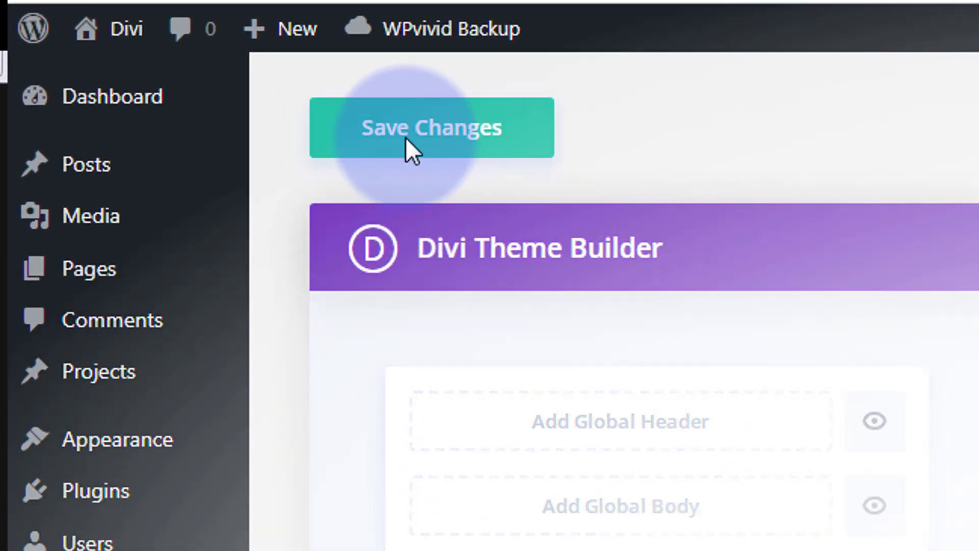
click(402, 129)
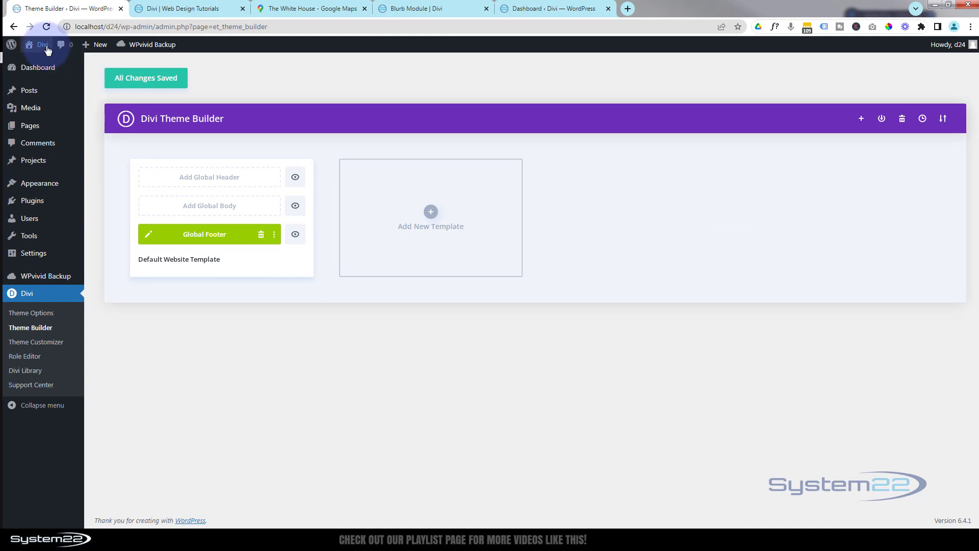
Open the live site in a new tab and compare its footer with the old one on the Blurb Module page
mouse_move(41, 44)
middle_click(44, 64)
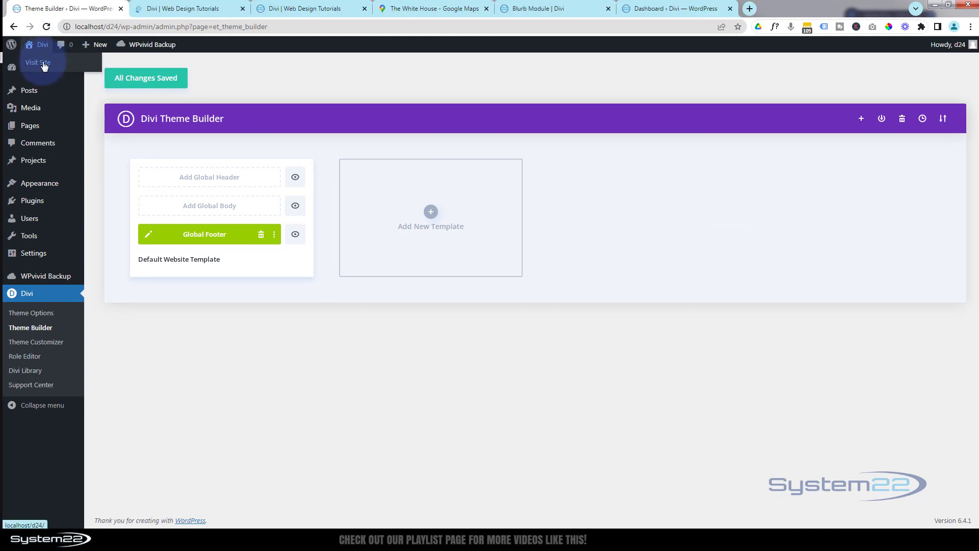
click(197, 9)
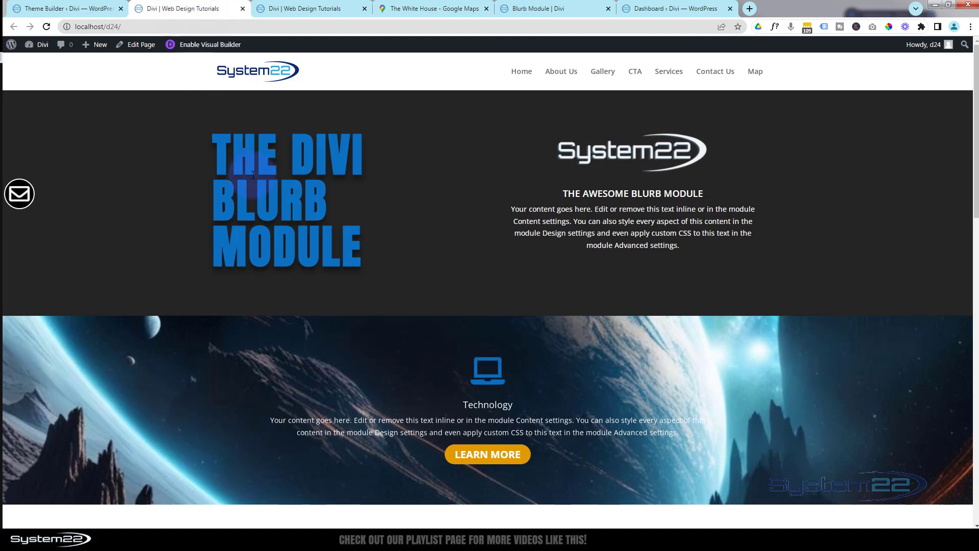
scroll(271, 189, down, 10)
scroll(271, 193, down, 5)
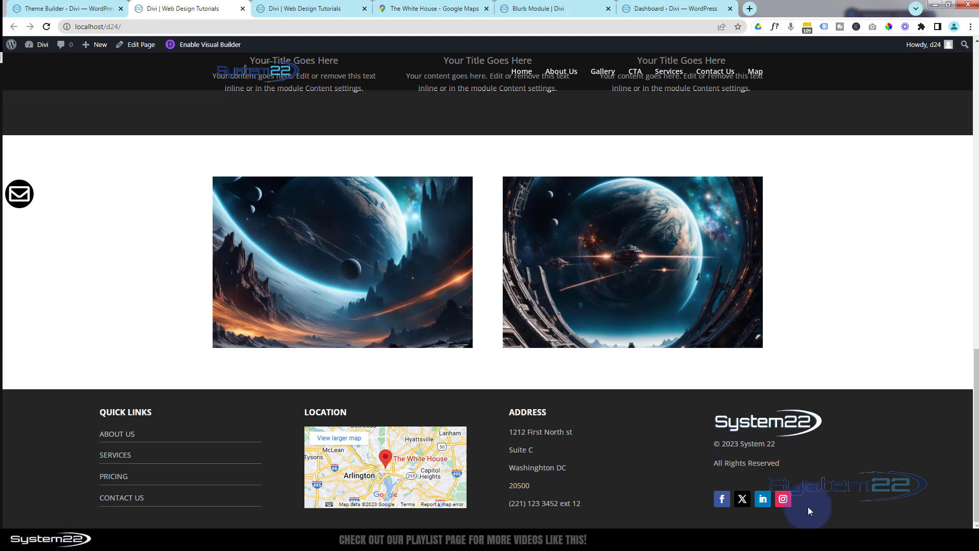
click(532, 10)
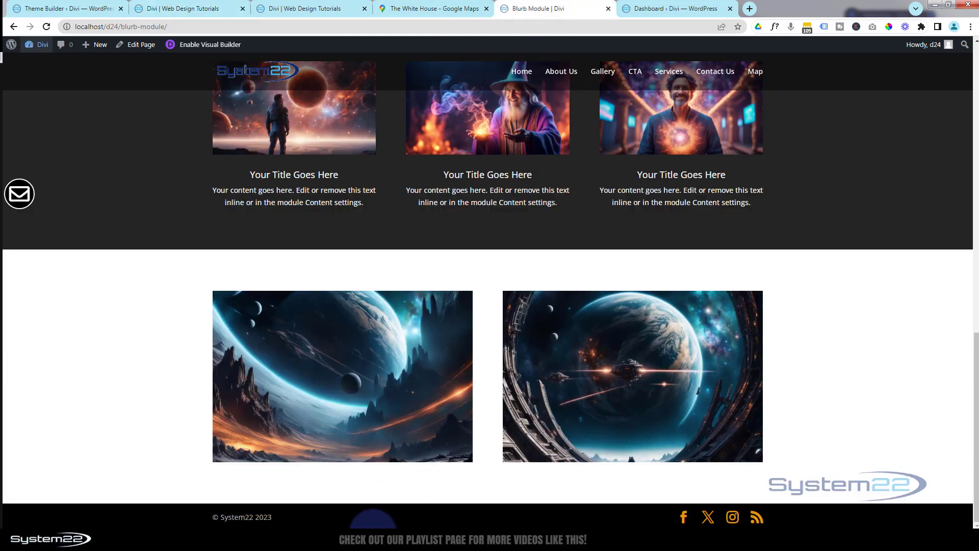
click(191, 8)
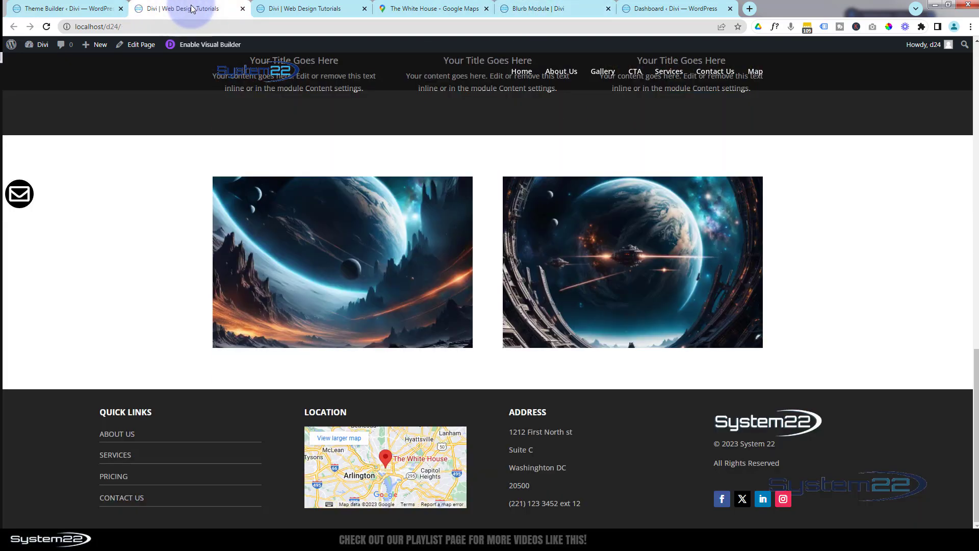